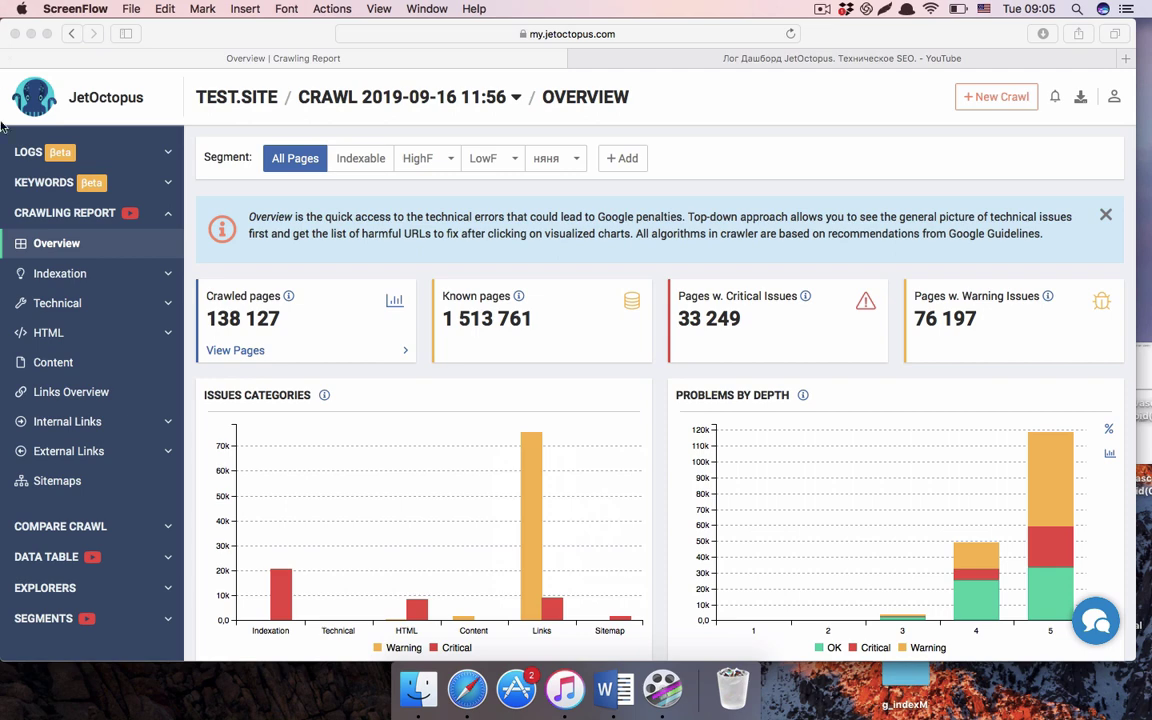
Step: Open the logs overview and apply the last month as the reporting period
left_click(35, 160)
left_click(35, 160)
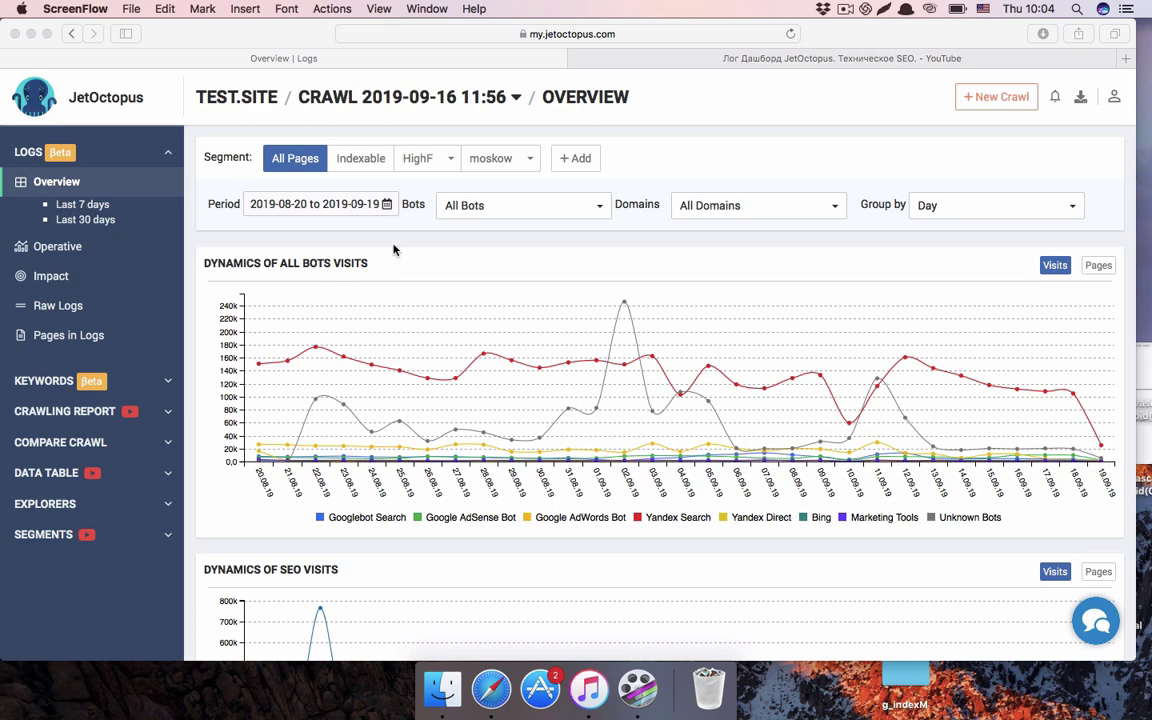
left_click(387, 206)
left_click(387, 206)
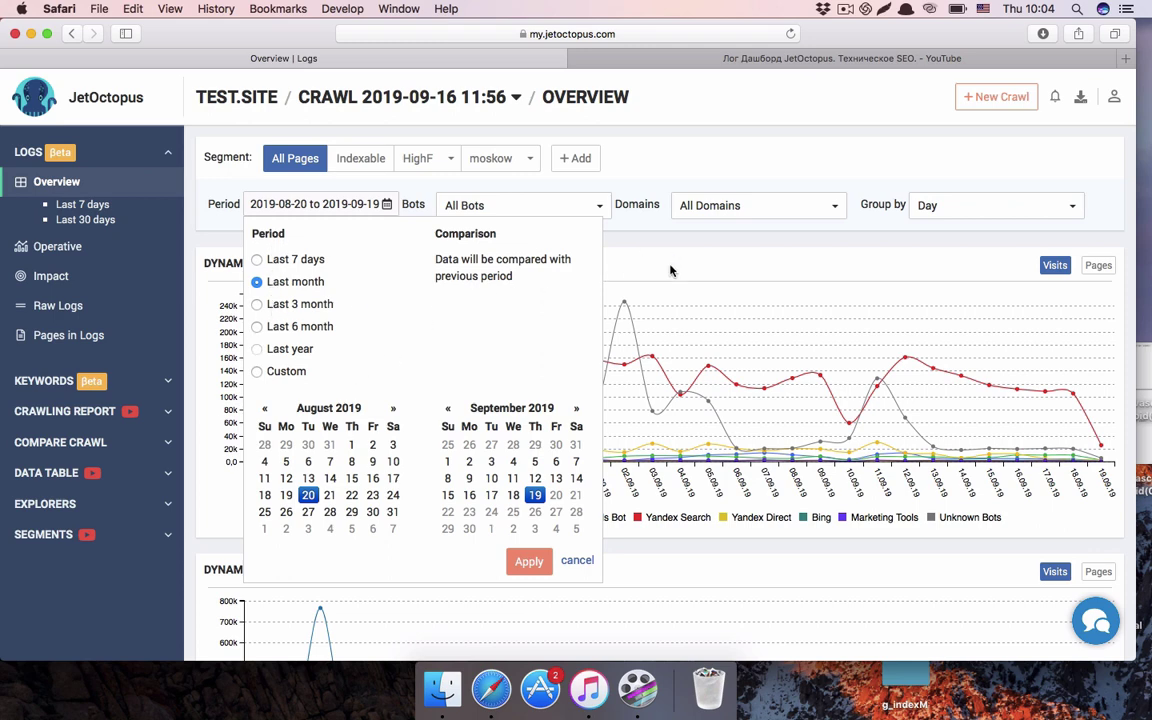
left_click(528, 561)
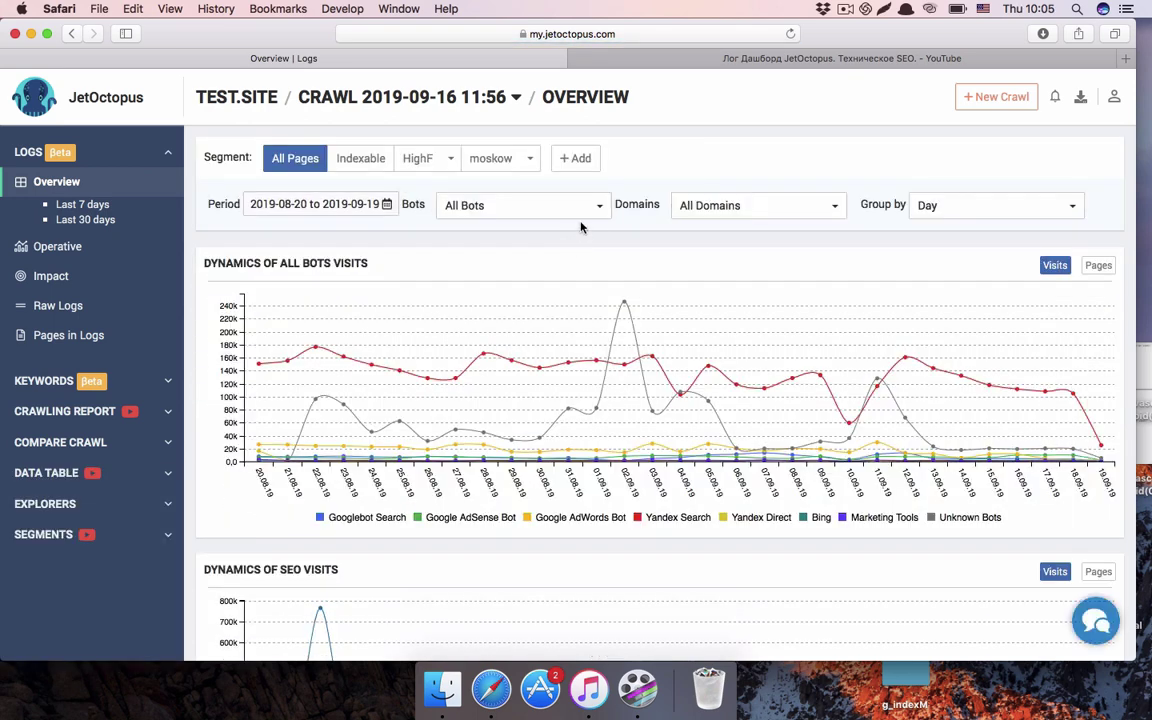
Step: Review the available bot, domain and grouping options for filtering the log overview
left_click(601, 213)
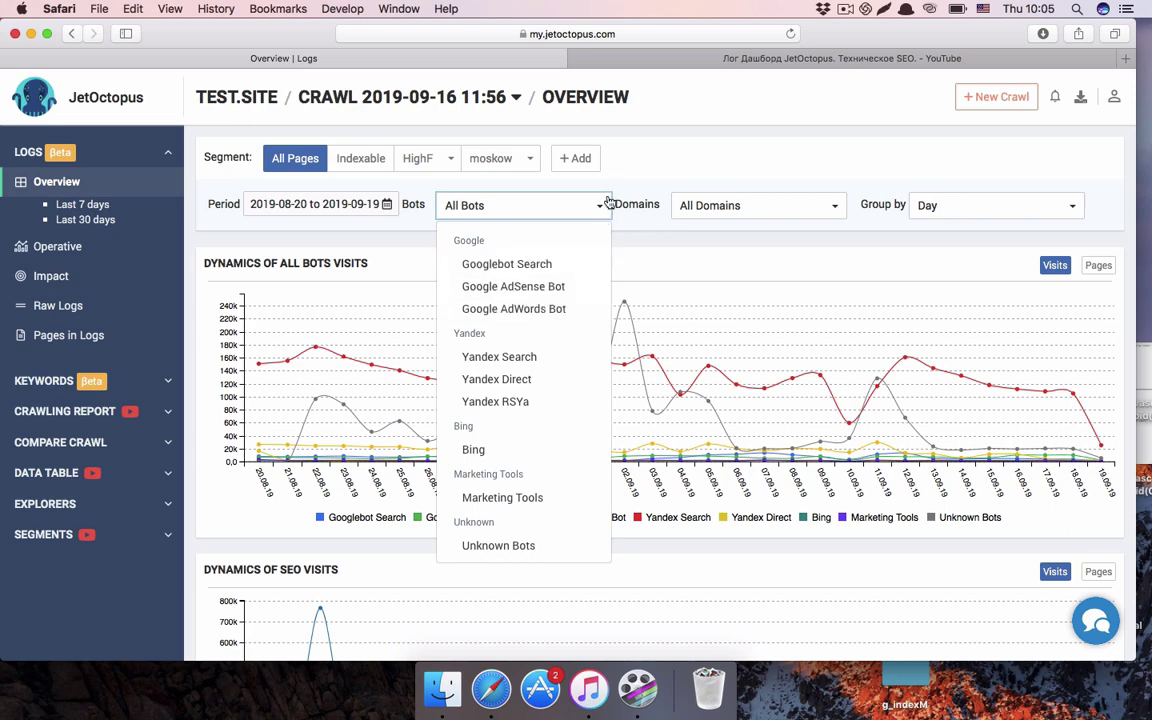
left_click(649, 263)
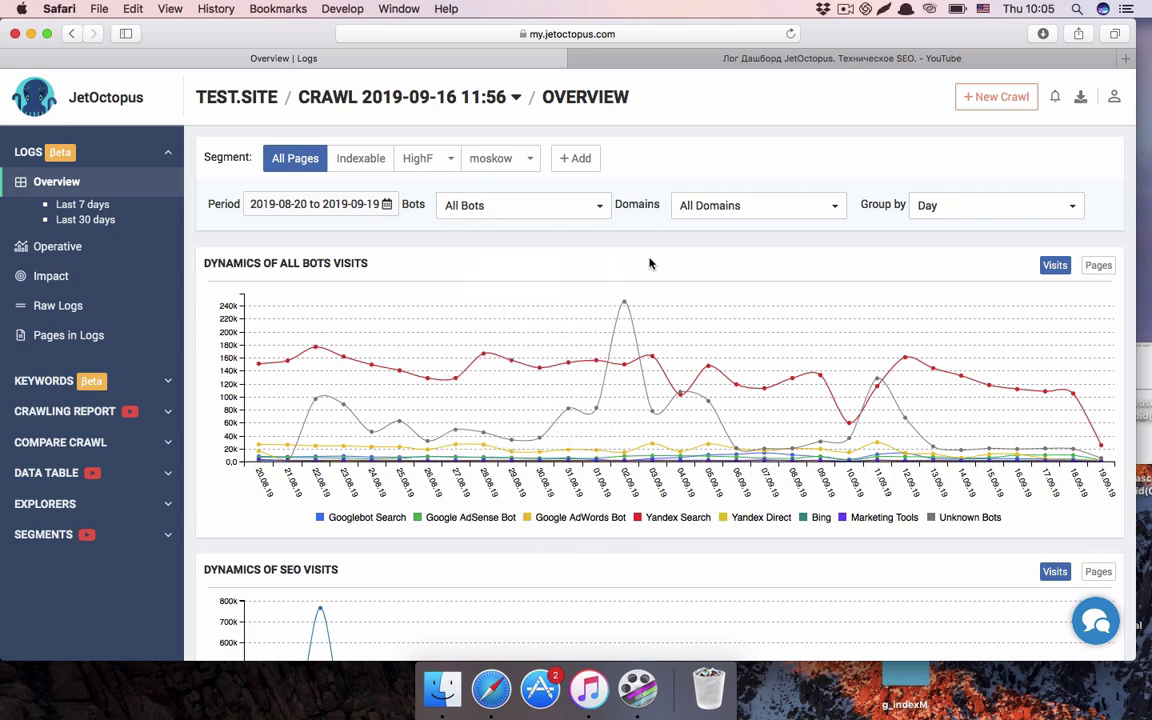
left_click(737, 201)
left_click(737, 201)
left_click(958, 209)
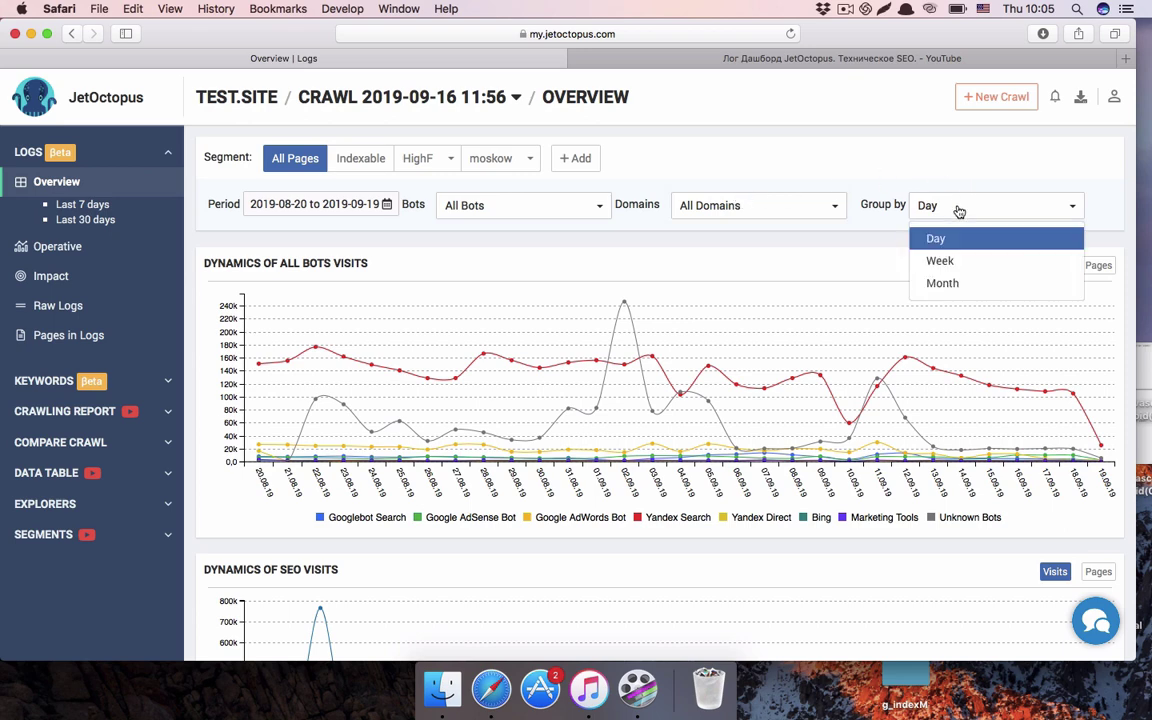
left_click(958, 209)
Step: Hide every series except Unknown Bots in the Dynamics of All Bots Visits chart
scroll(590, 258, "down", 2)
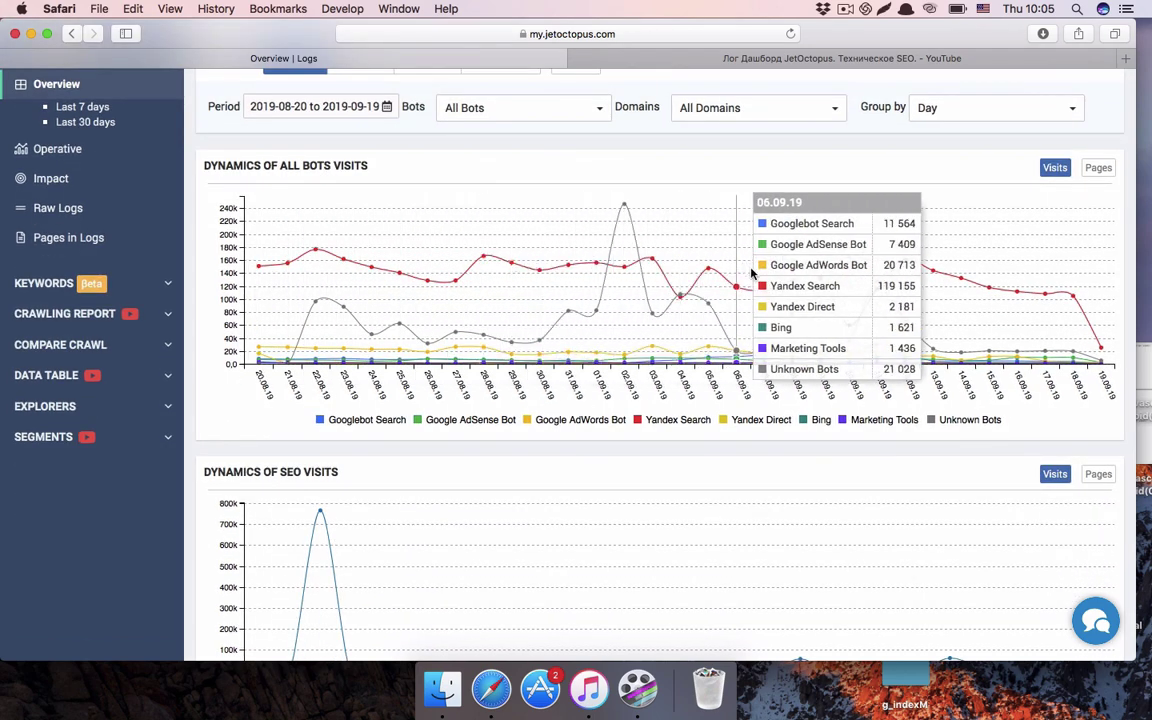
left_click(340, 421)
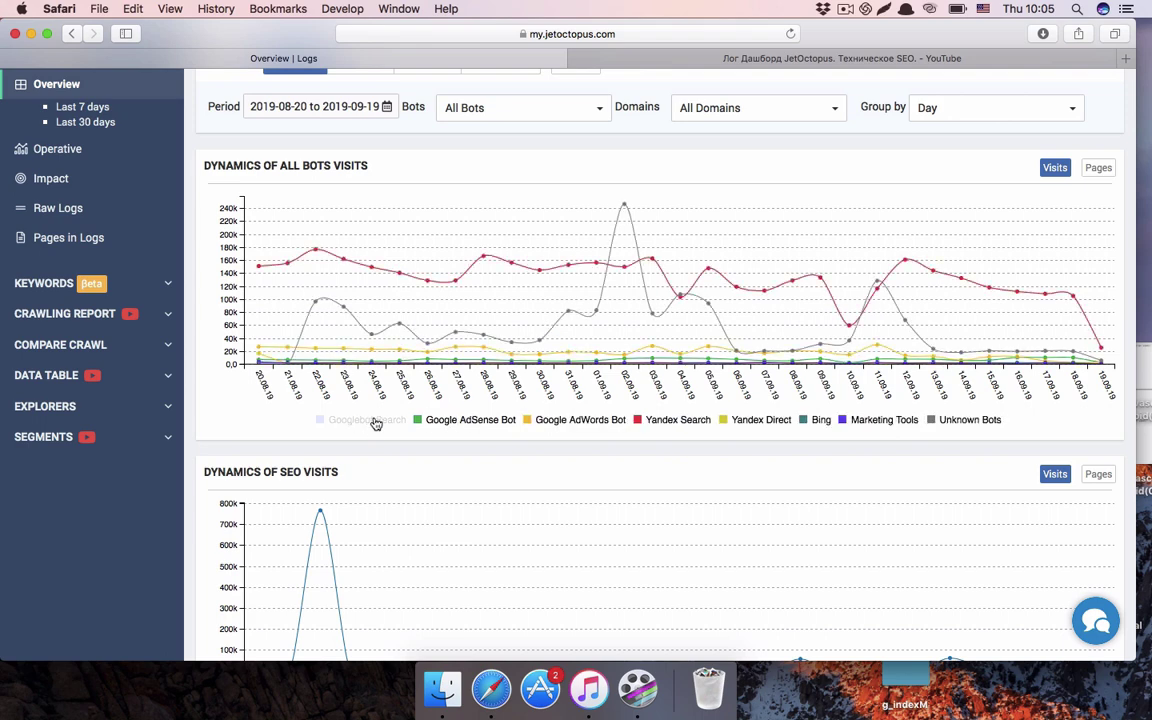
left_click(555, 421)
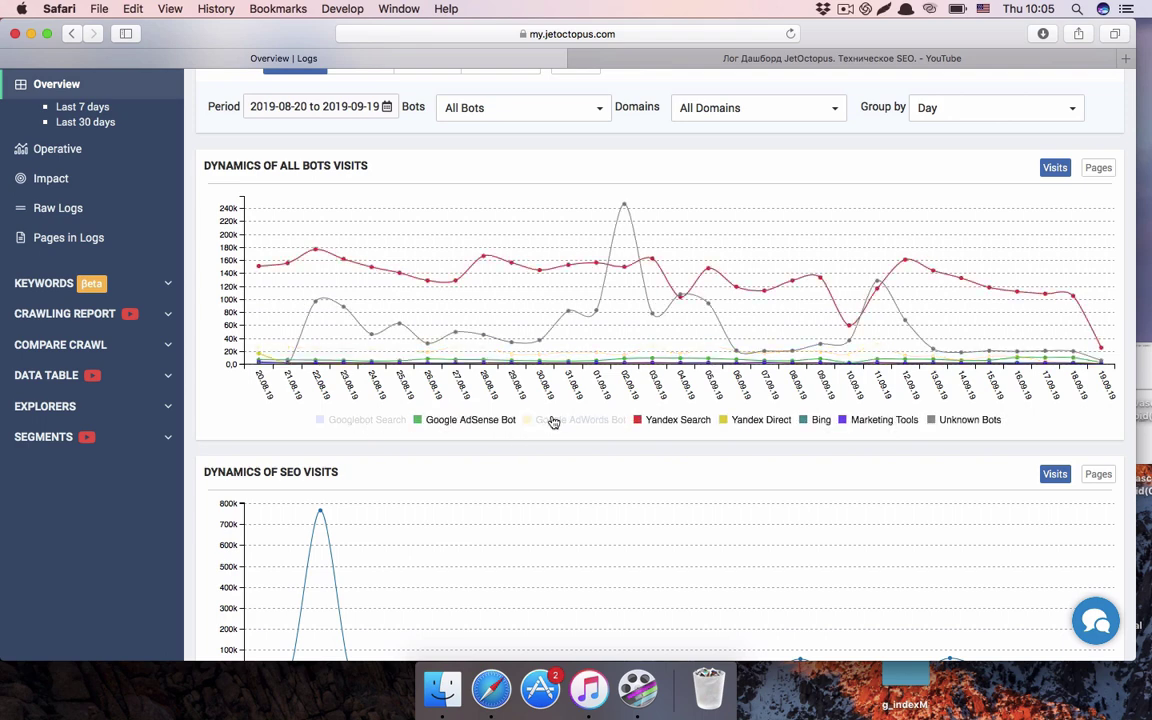
left_click(699, 421)
left_click(760, 420)
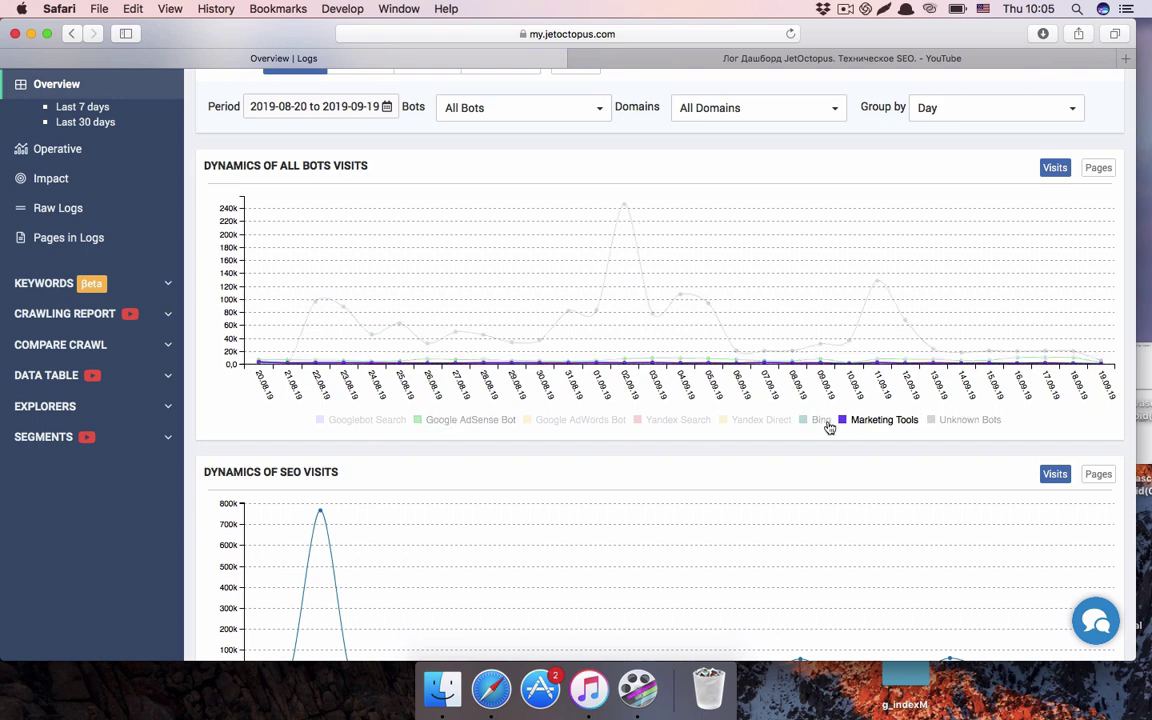
left_click(822, 420)
left_click(872, 420)
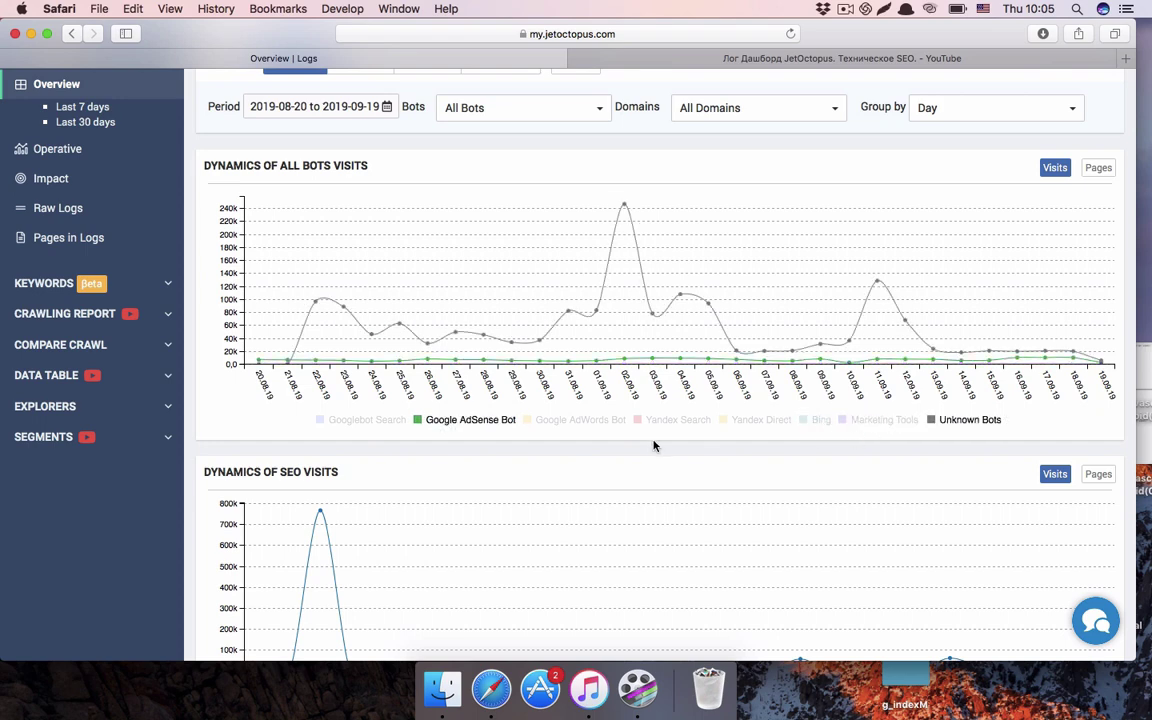
left_click(467, 421)
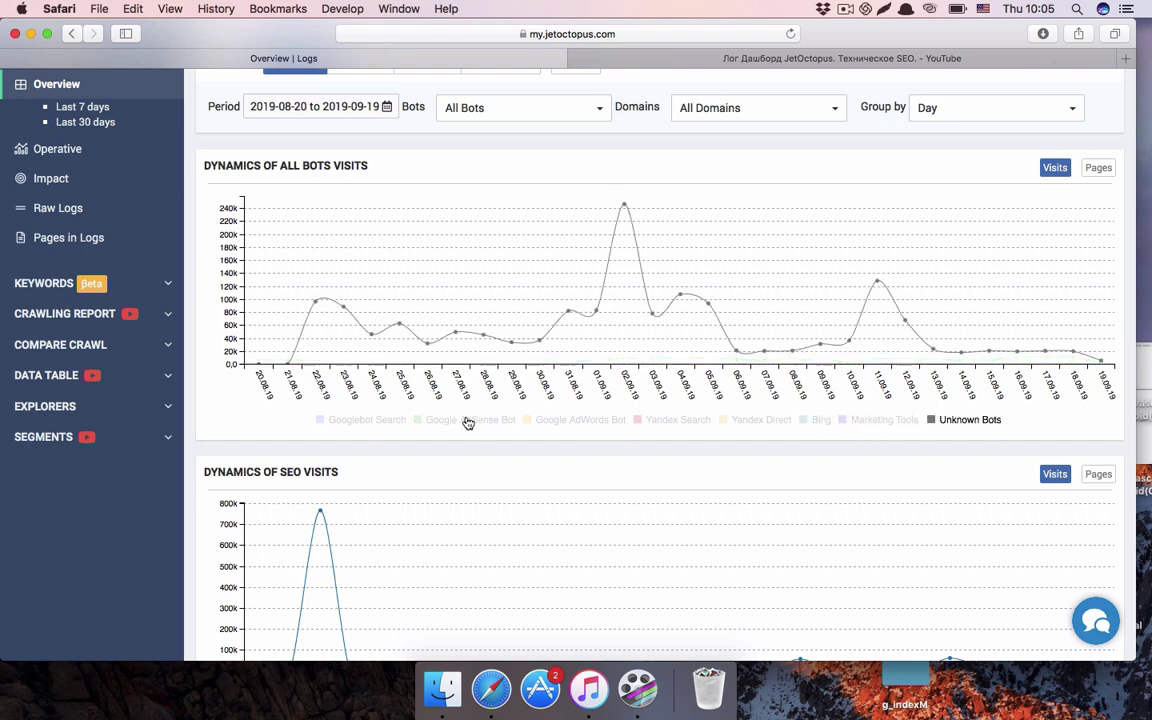
Step: Open the raw logs behind the Unknown Bots peak on 02.09.19
mouse_move(625, 216)
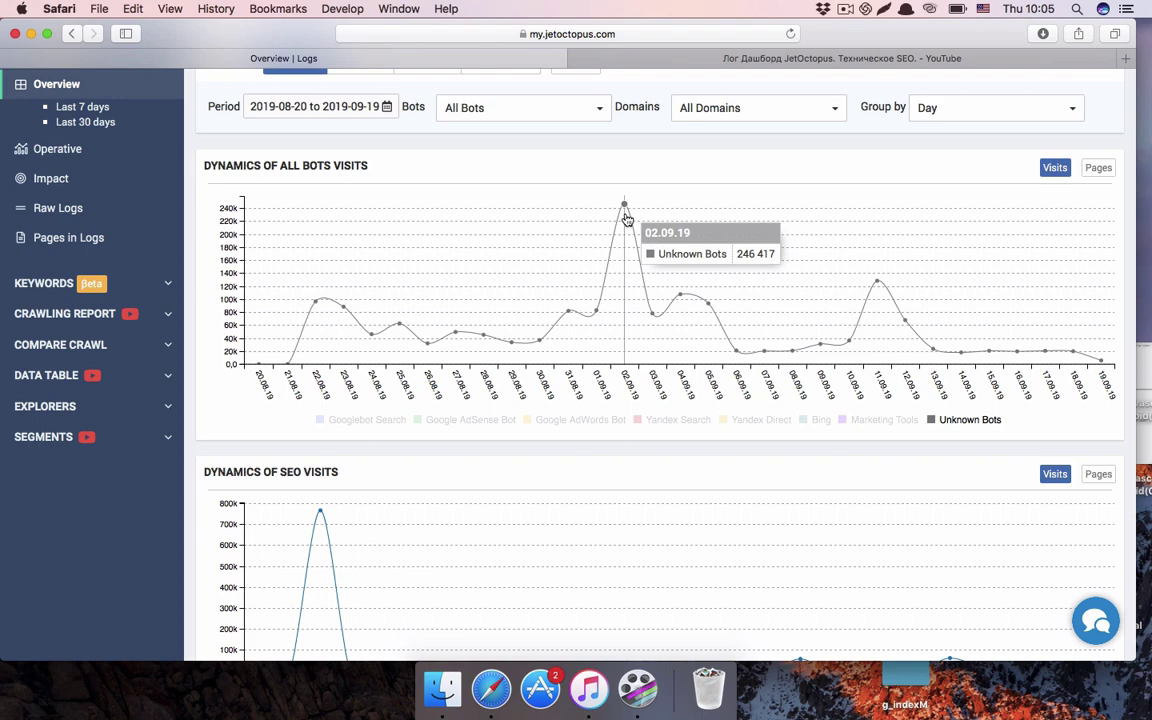
left_click(624, 208)
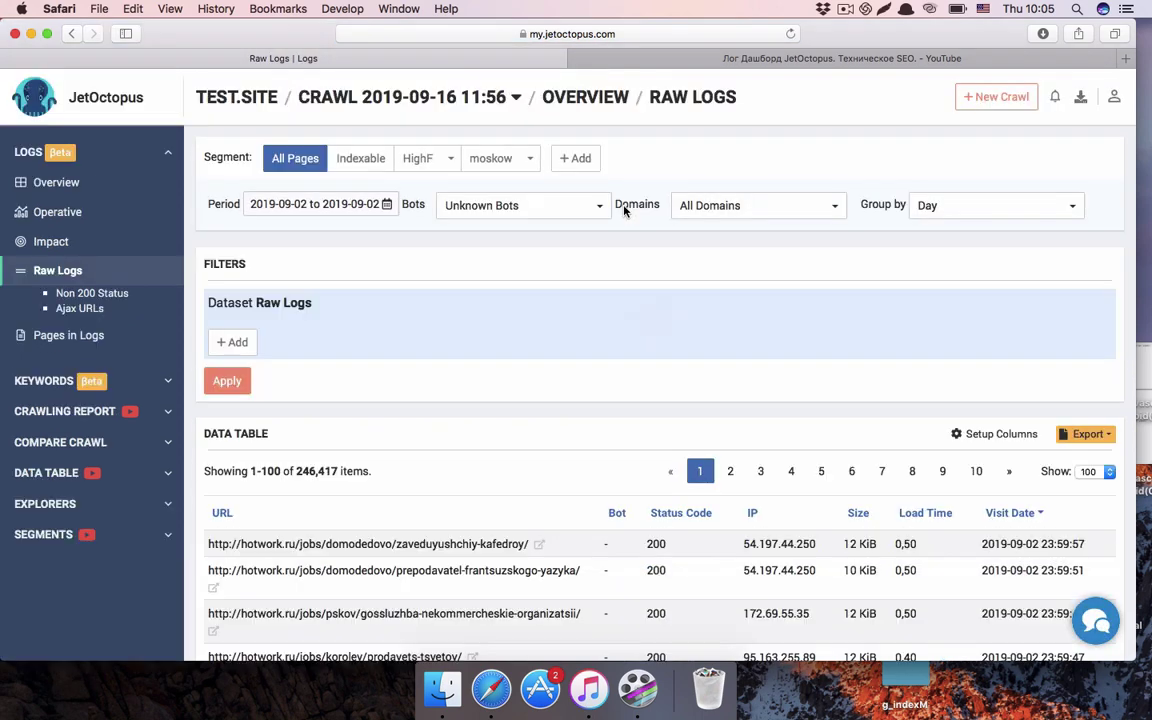
scroll(624, 210, "down", 5)
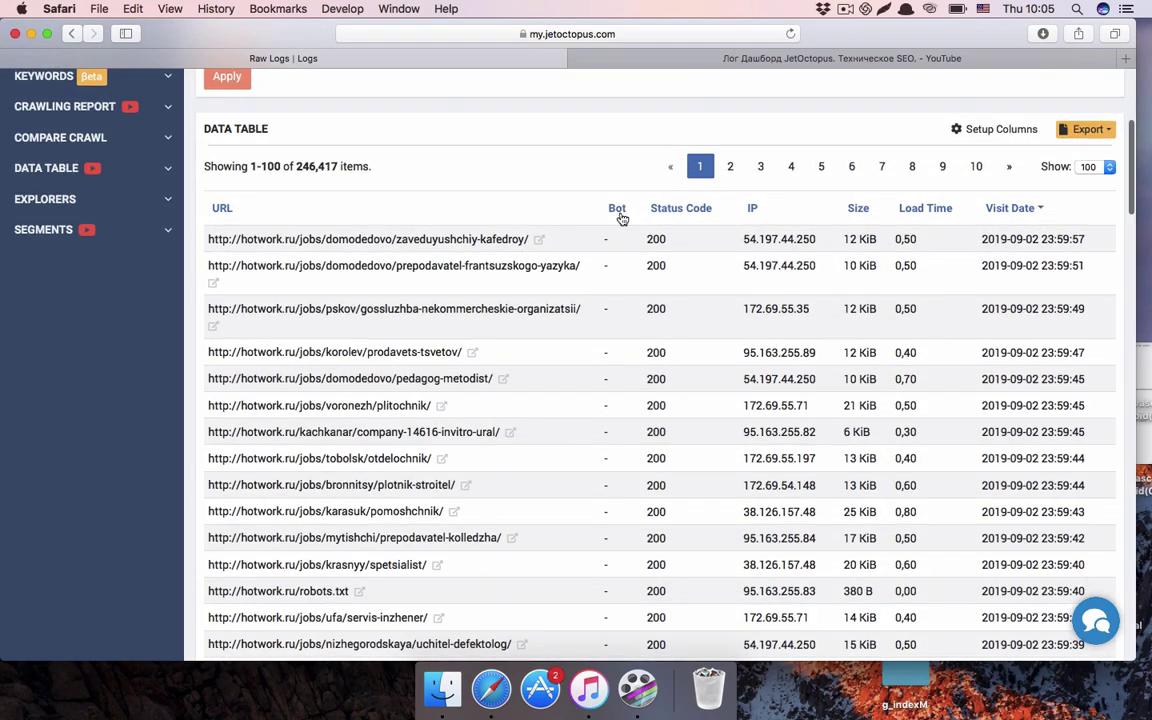
Step: Add the User Agent String column to the raw logs table and examine the user agents of the unknown bots
left_click(1015, 135)
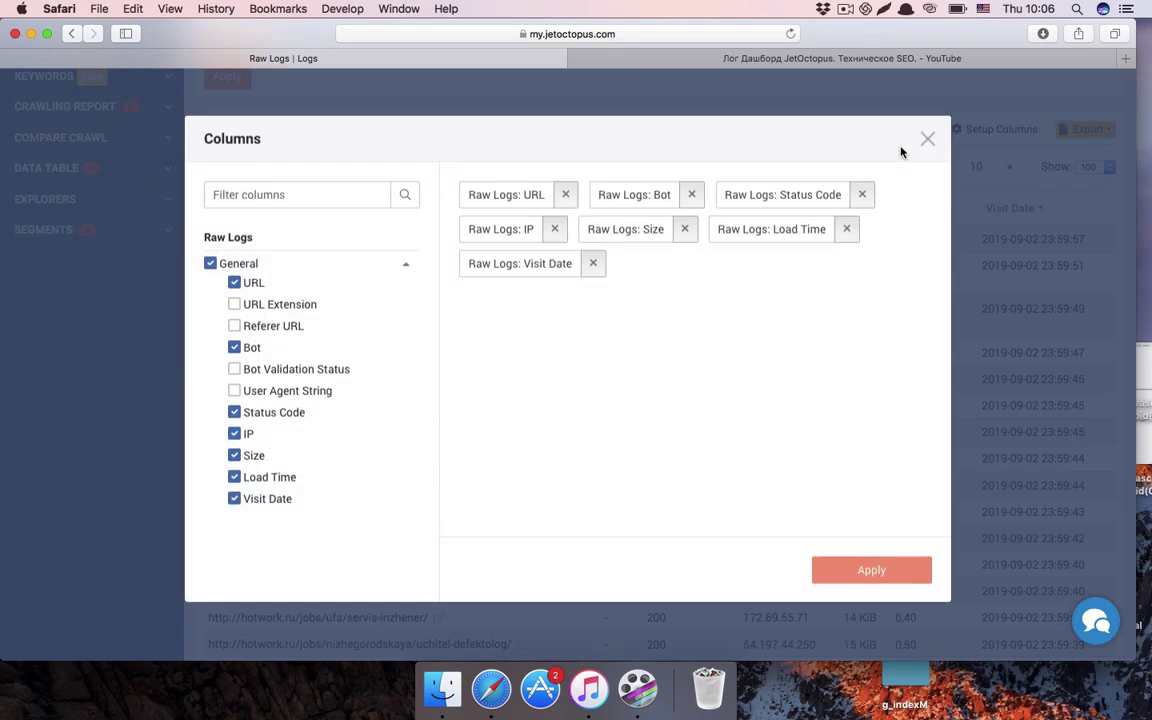
left_click(236, 396)
left_click(872, 576)
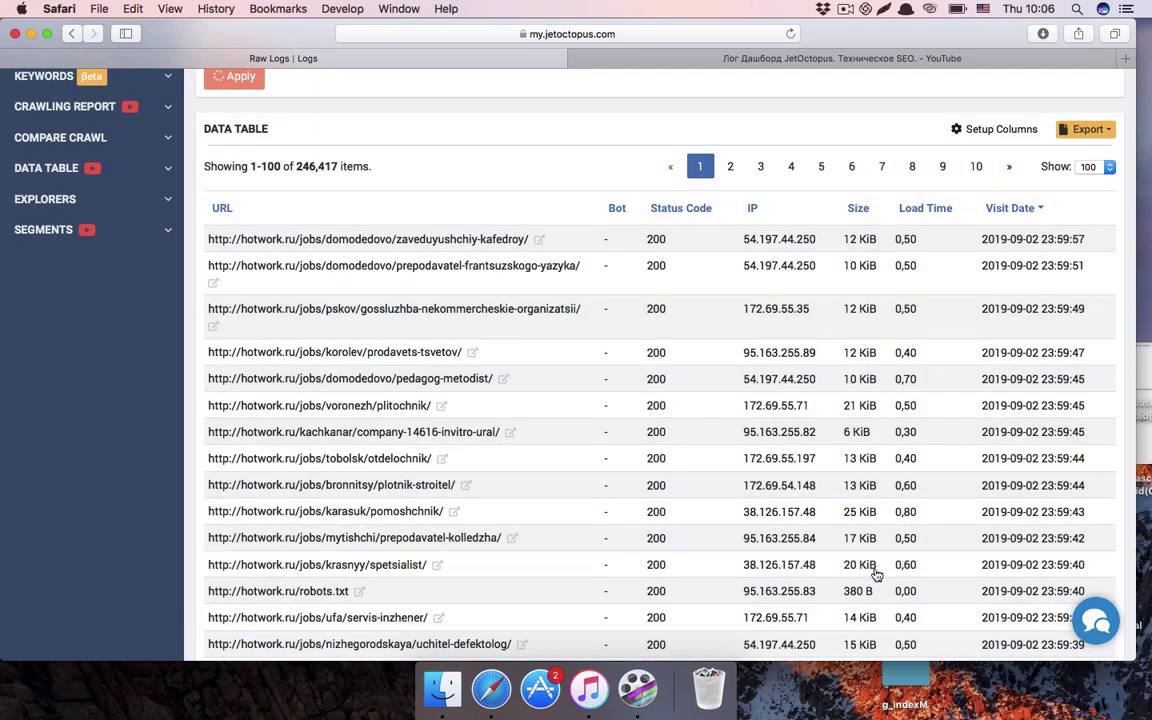
scroll(922, 416, "down", 5)
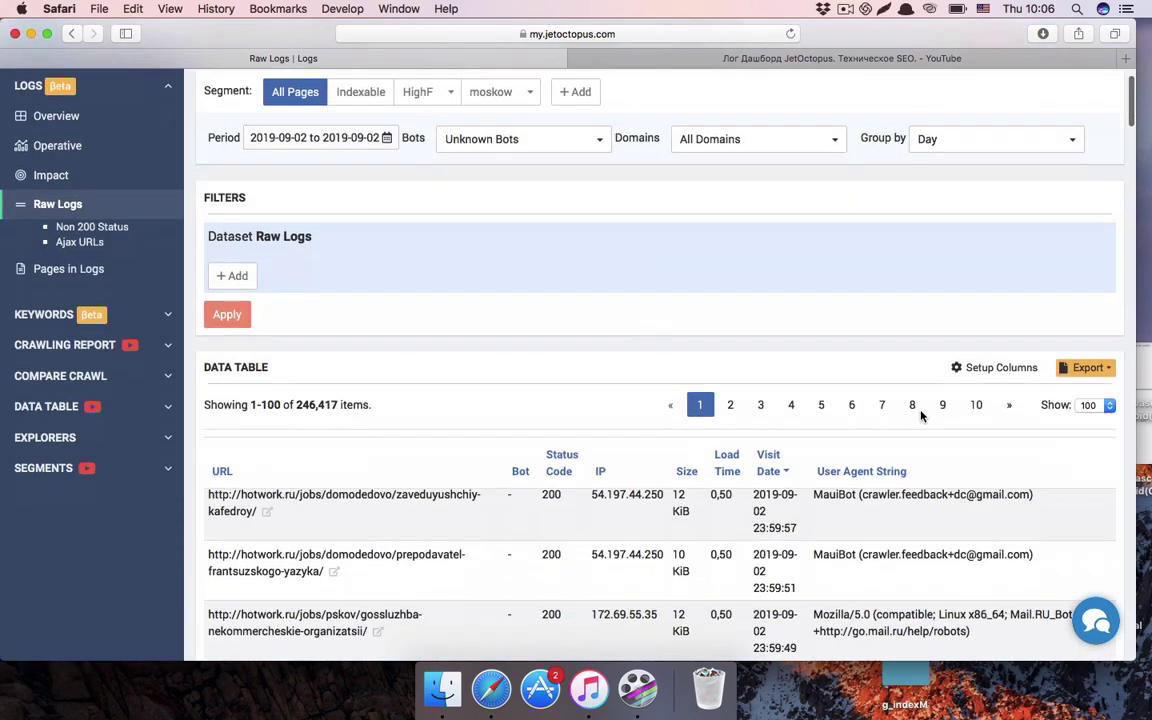
scroll(920, 418, "down", 3)
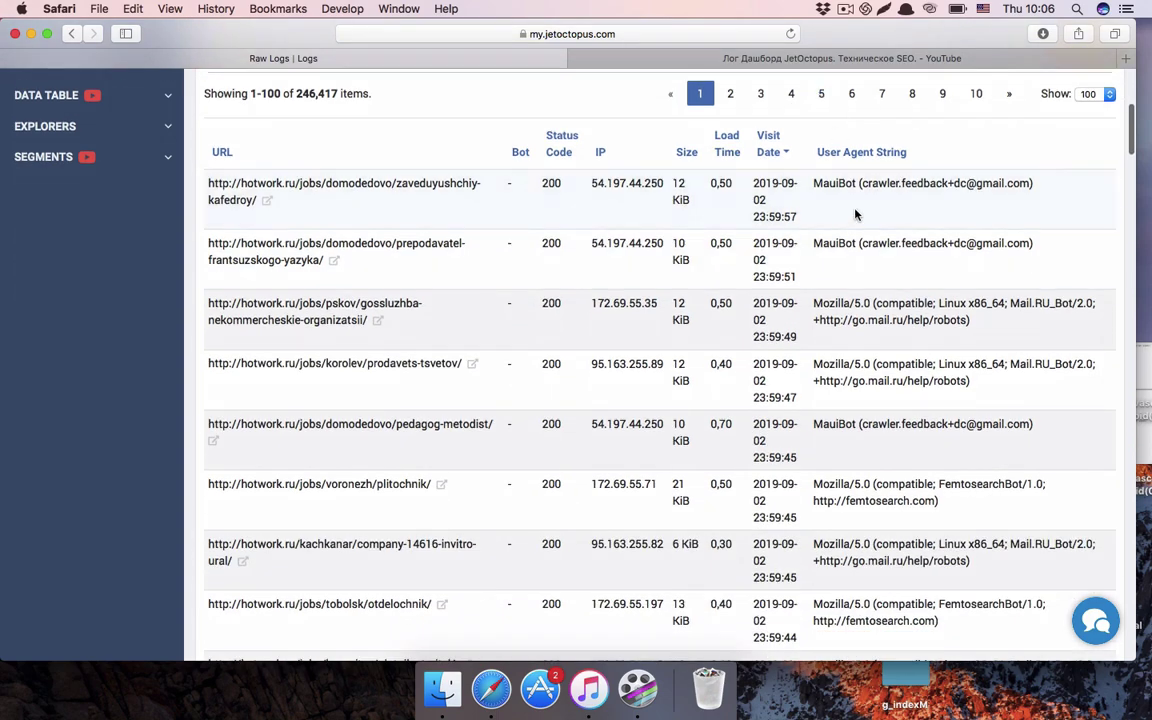
scroll(855, 213, "down", 1)
scroll(855, 213, "down", 10)
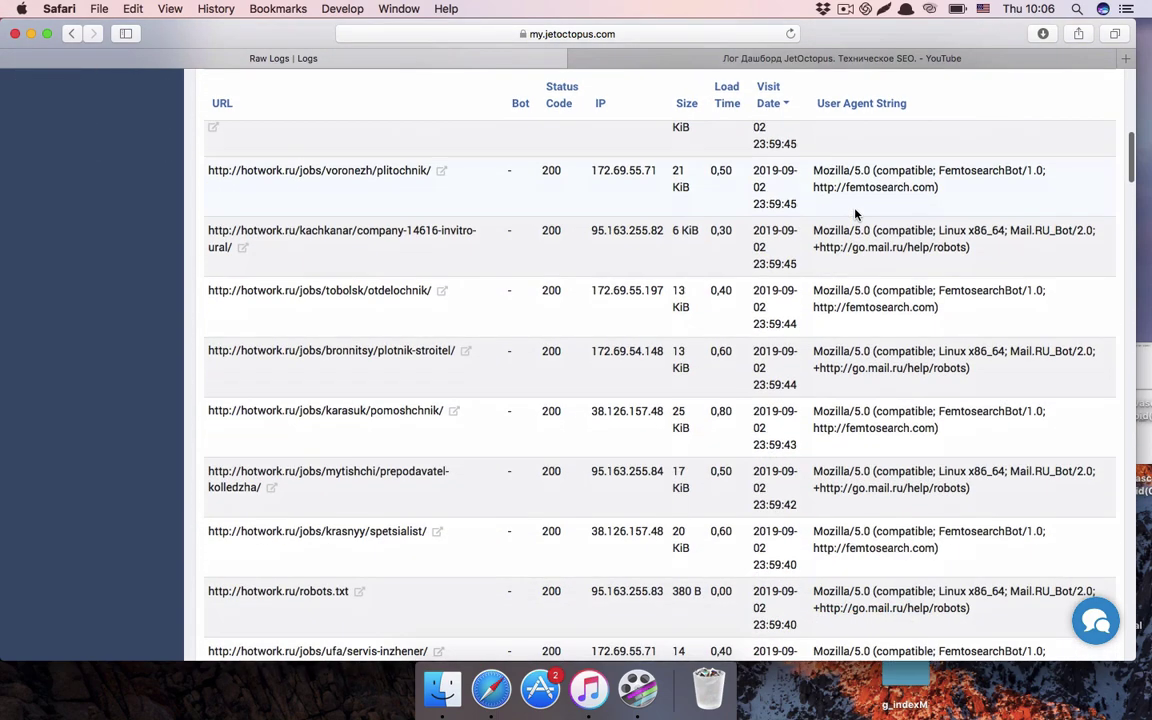
scroll(855, 213, "down", 1)
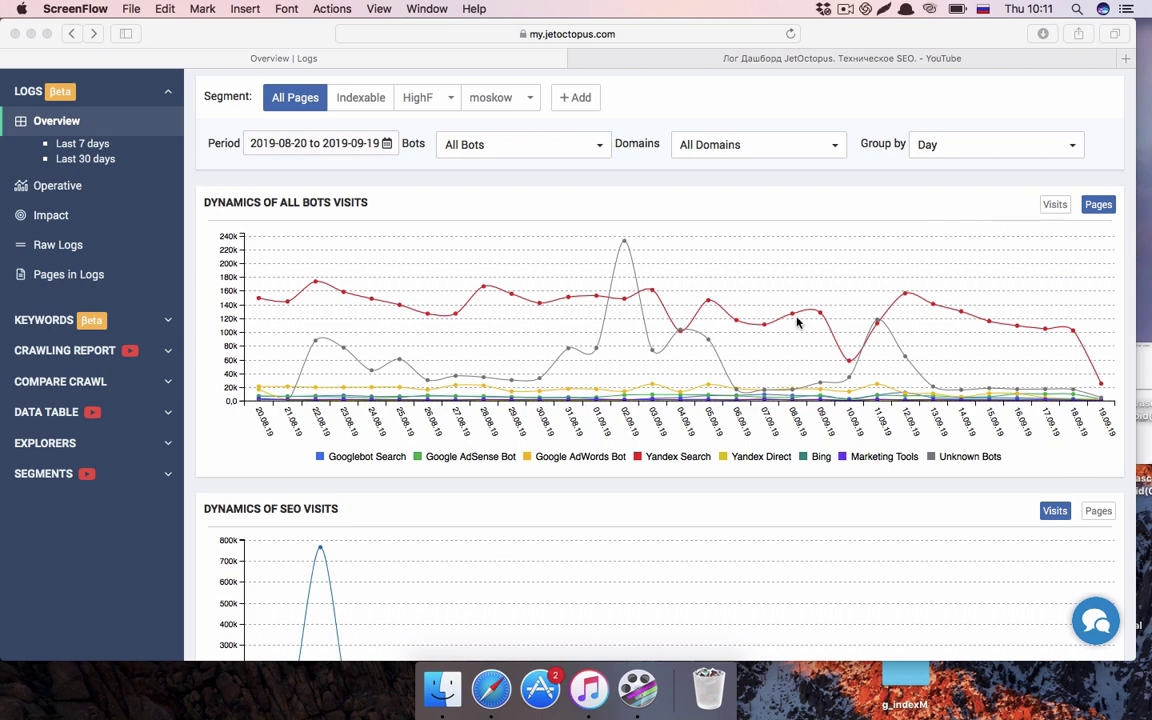
Step: Compare the Visits and Pages views of the Dynamics of All Bots Visits chart, finishing on Pages
left_click(1046, 211)
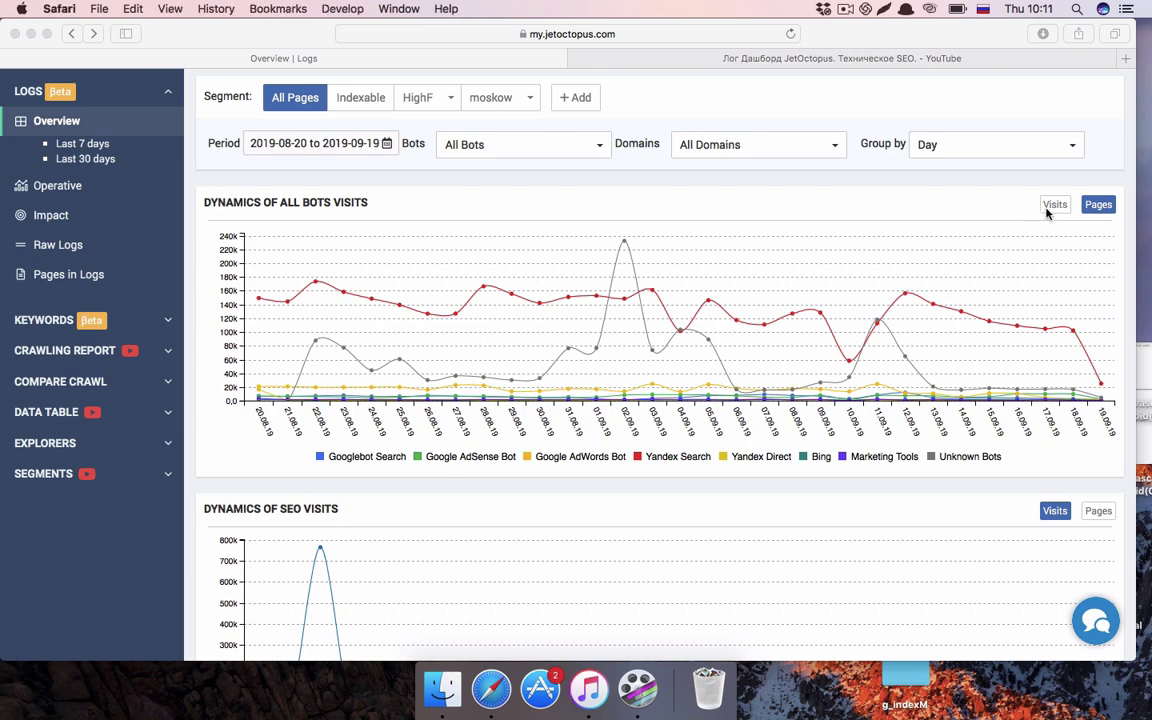
left_click(1048, 208)
left_click(1104, 208)
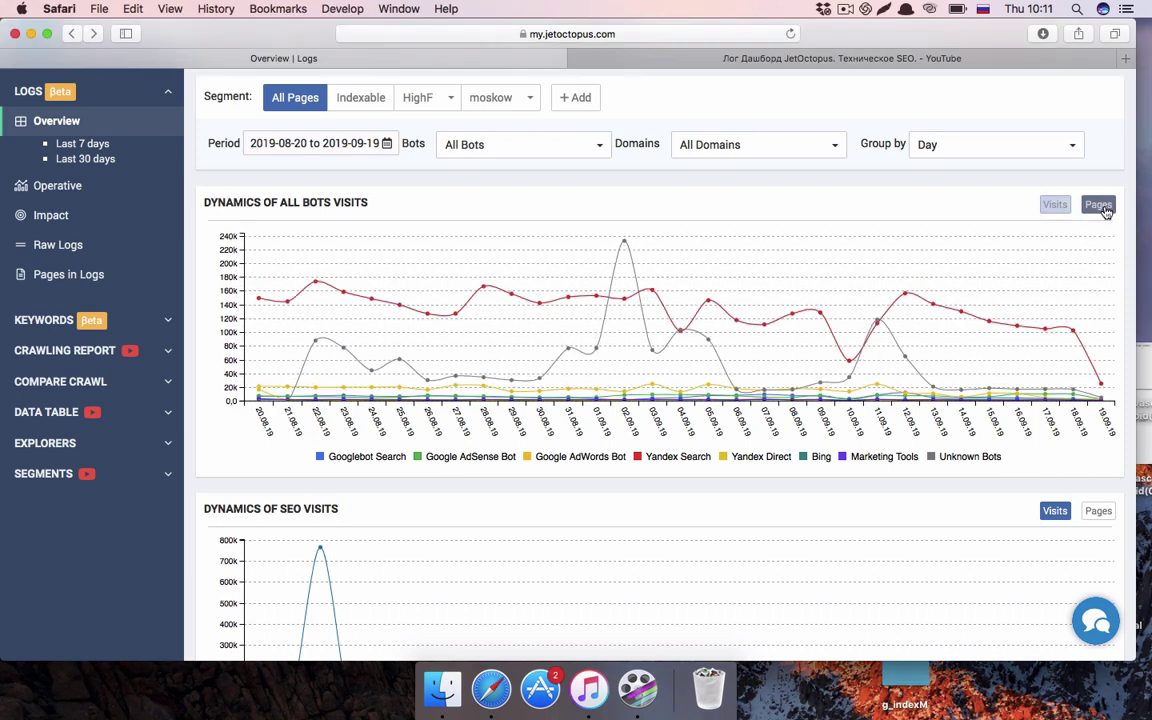
left_click(1052, 207)
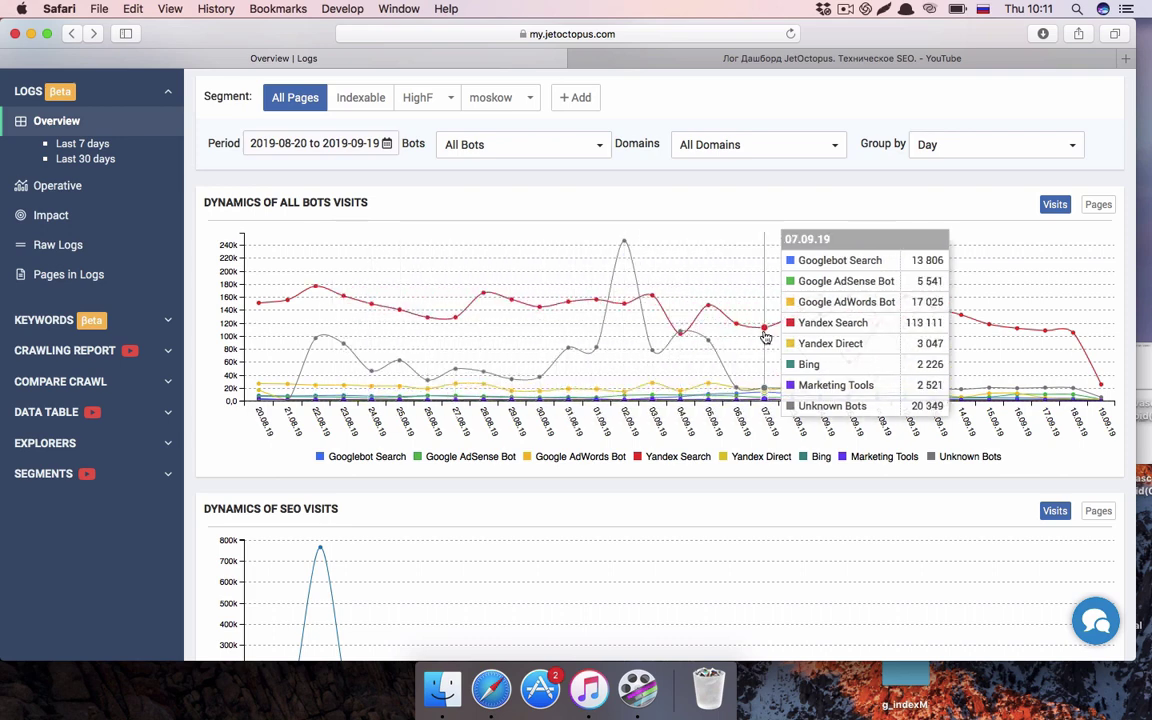
left_click(1102, 205)
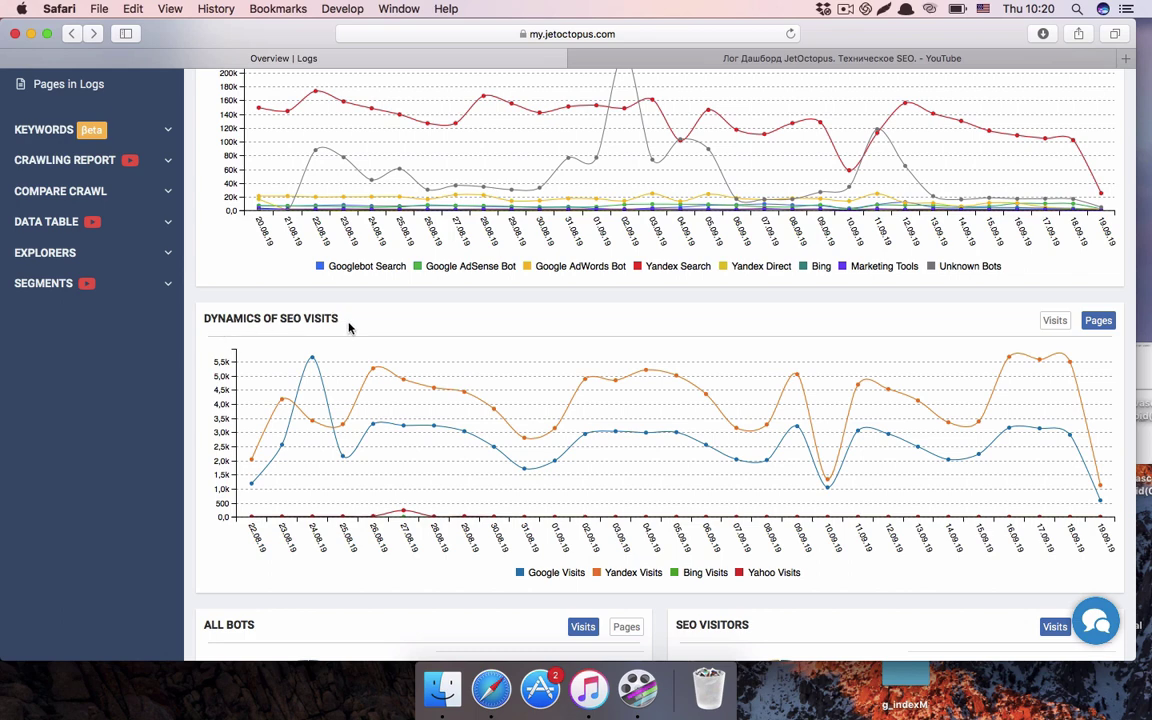
Step: Compare the Pages and Visits views of the Dynamics of SEO Visits chart, checking the 24.08.19 and 09.09.19 peaks and finishing on Visits
left_click_drag(347, 321, 277, 307)
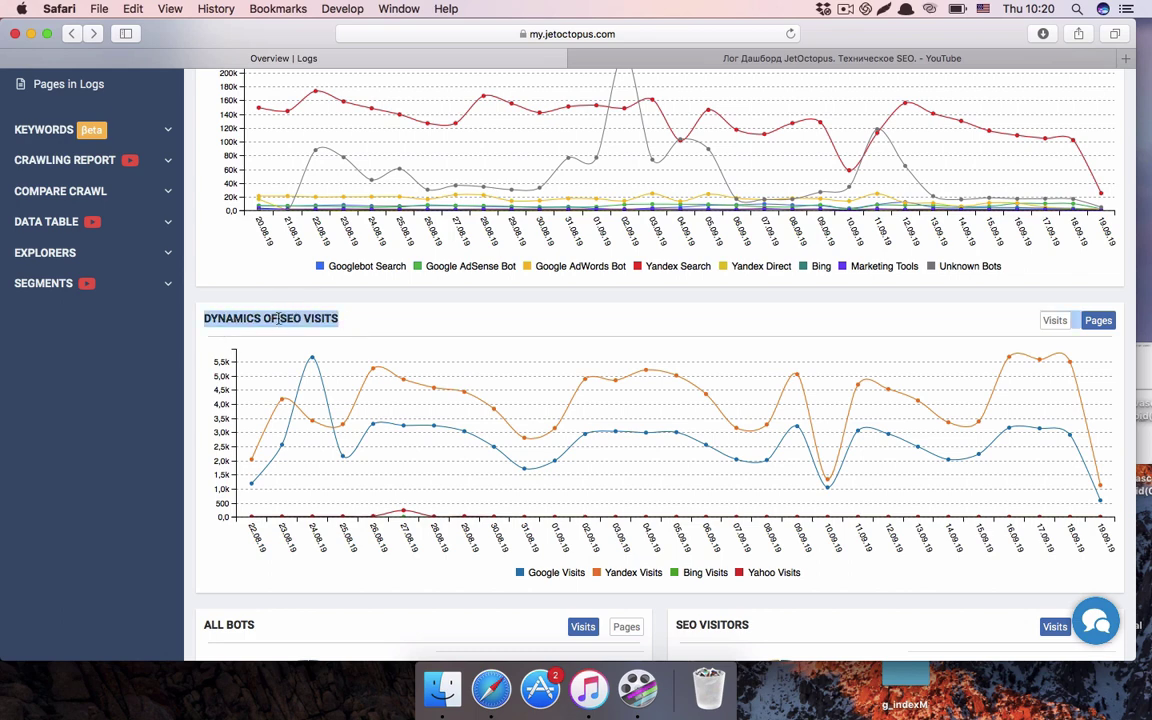
scroll(278, 319, "down", 2)
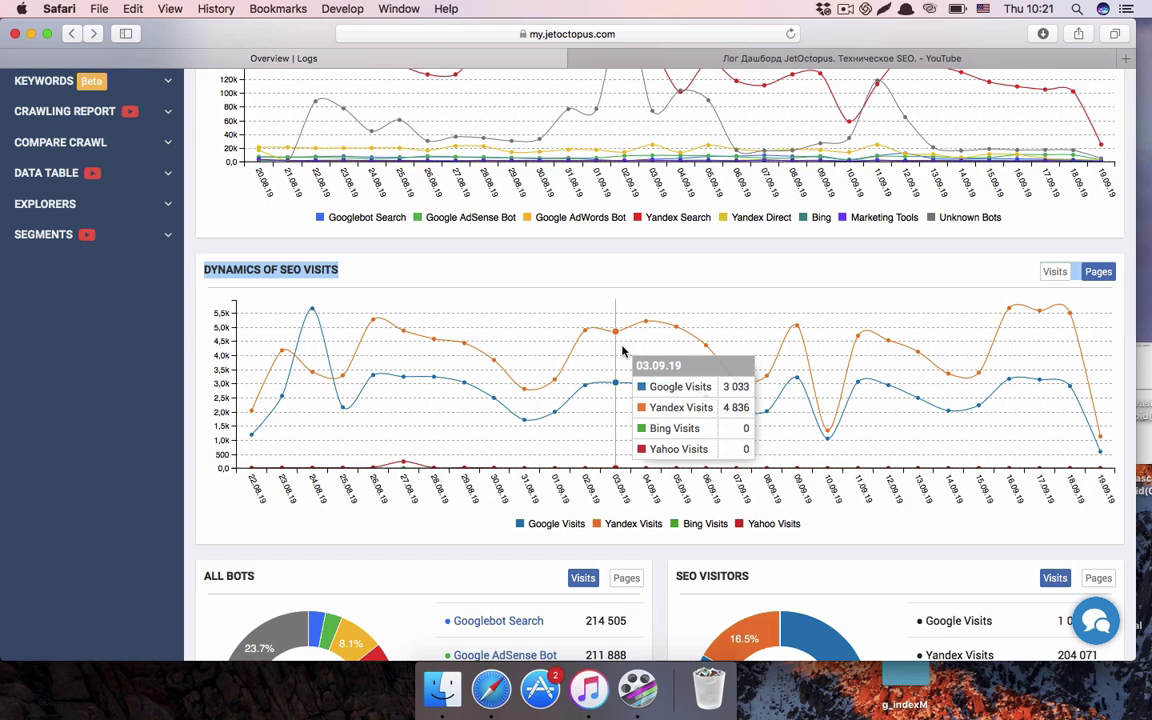
left_click(1051, 273)
mouse_move(321, 330)
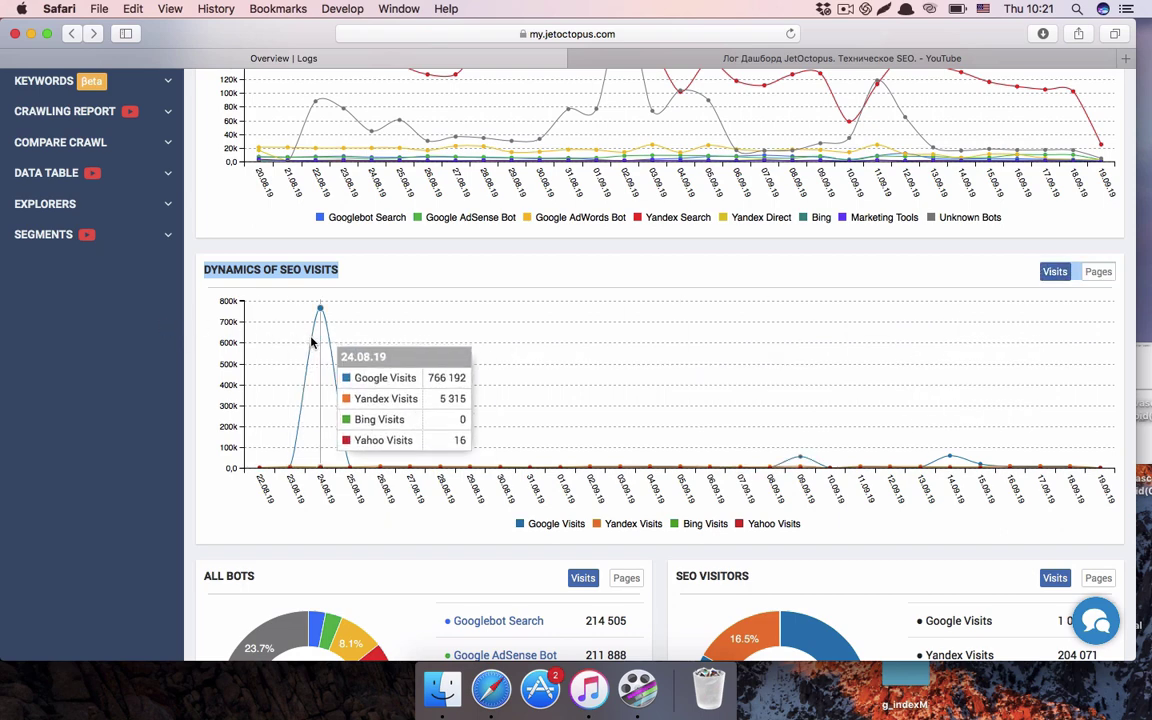
mouse_move(803, 460)
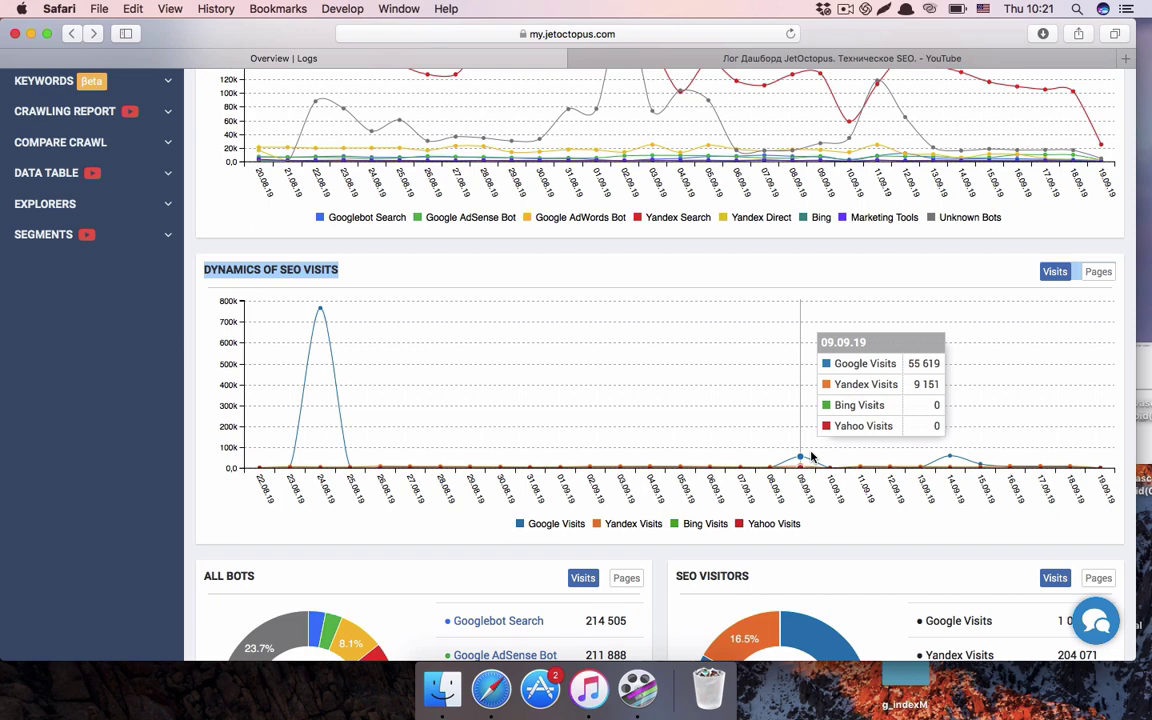
left_click(1098, 271)
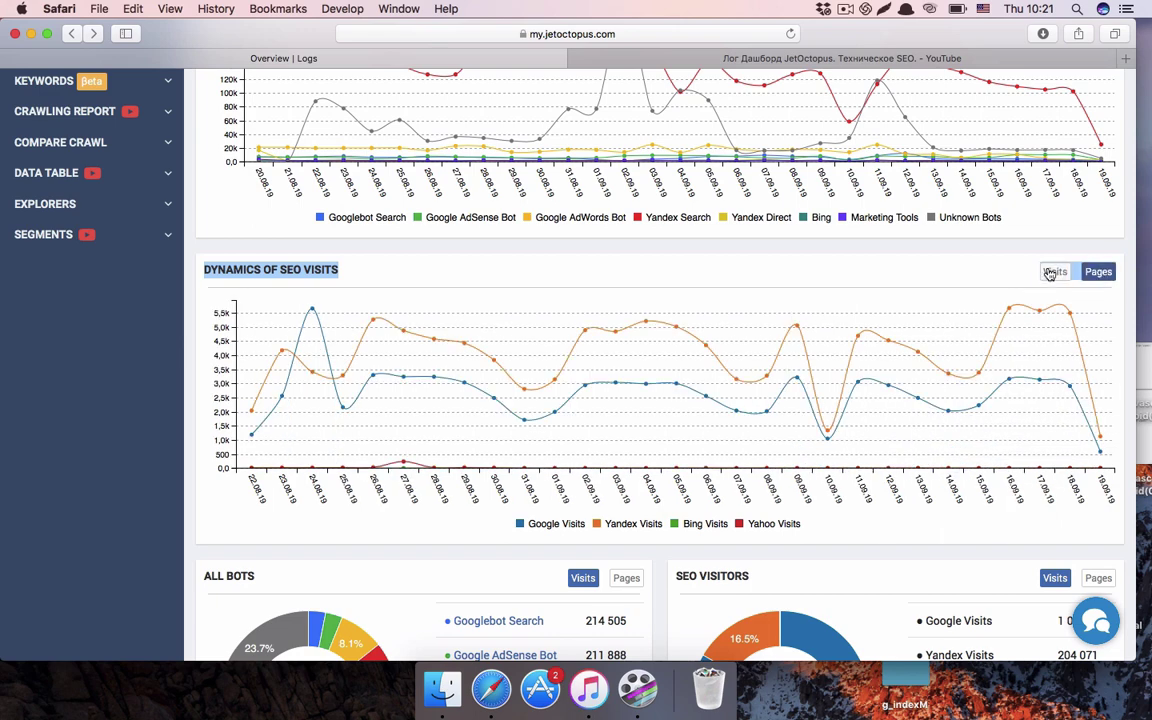
left_click(1052, 272)
Step: Examine the visit shares in the All Bots and SEO Visitors charts, including the Yandex Search segment
scroll(895, 328, "down", 3)
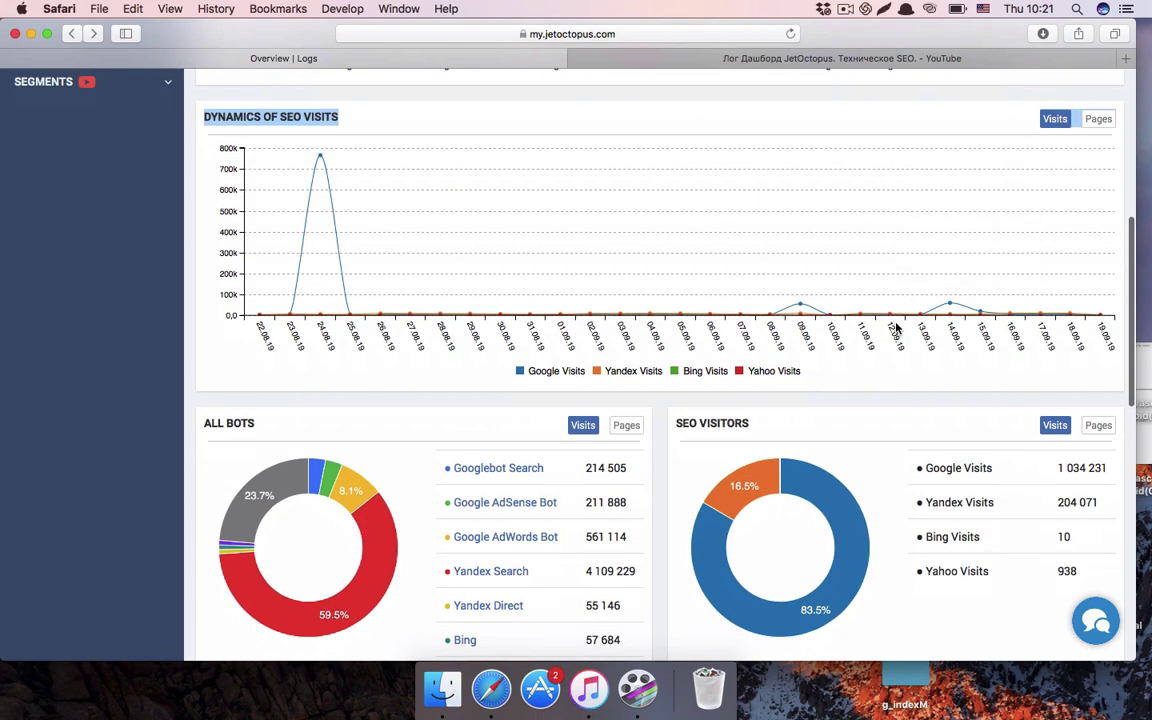
scroll(895, 328, "down", 1)
scroll(896, 328, "down", 7)
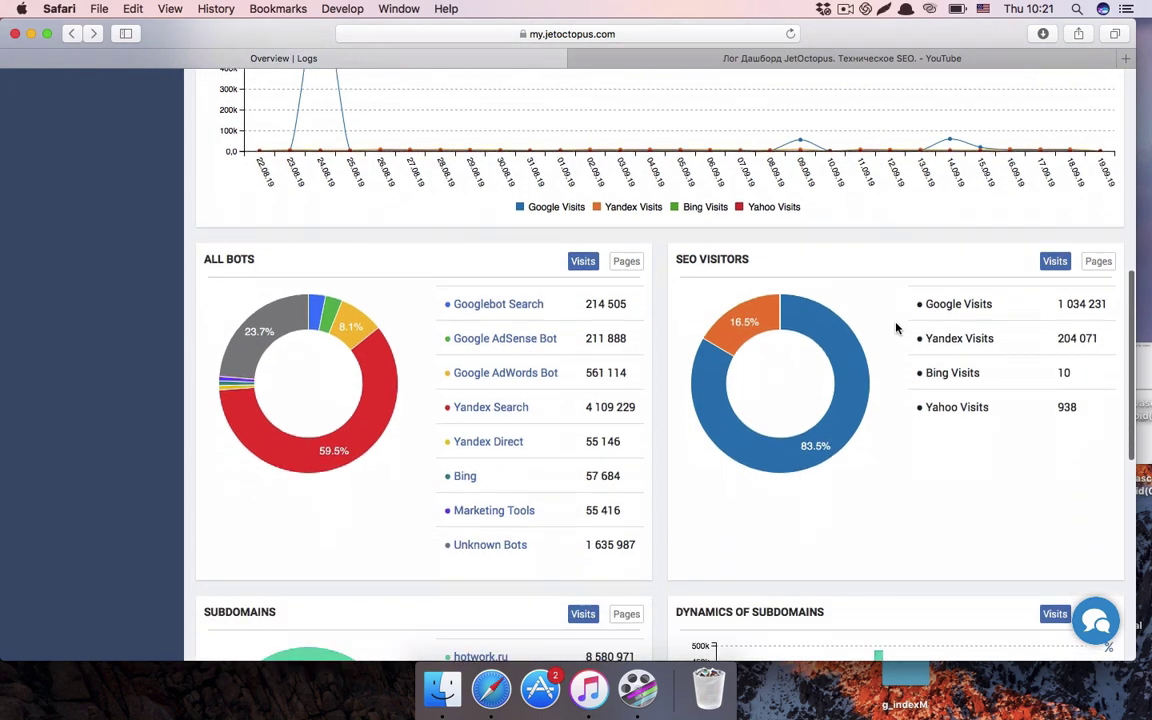
scroll(600, 287, "up", 4)
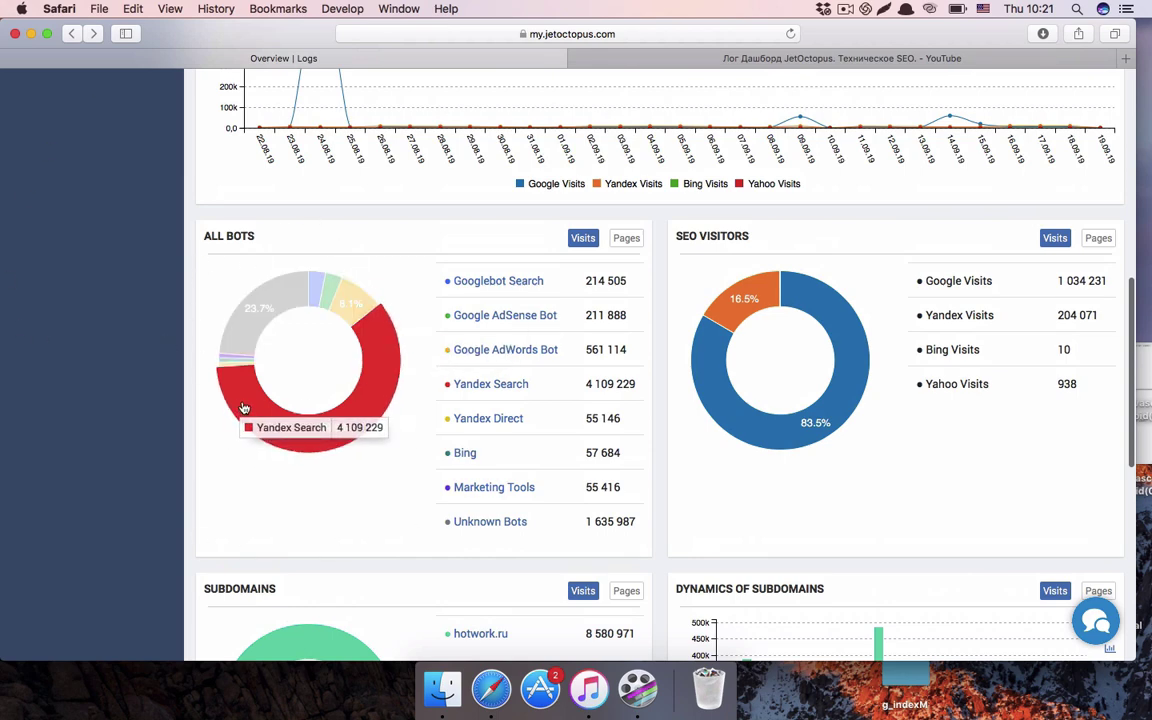
mouse_move(389, 343)
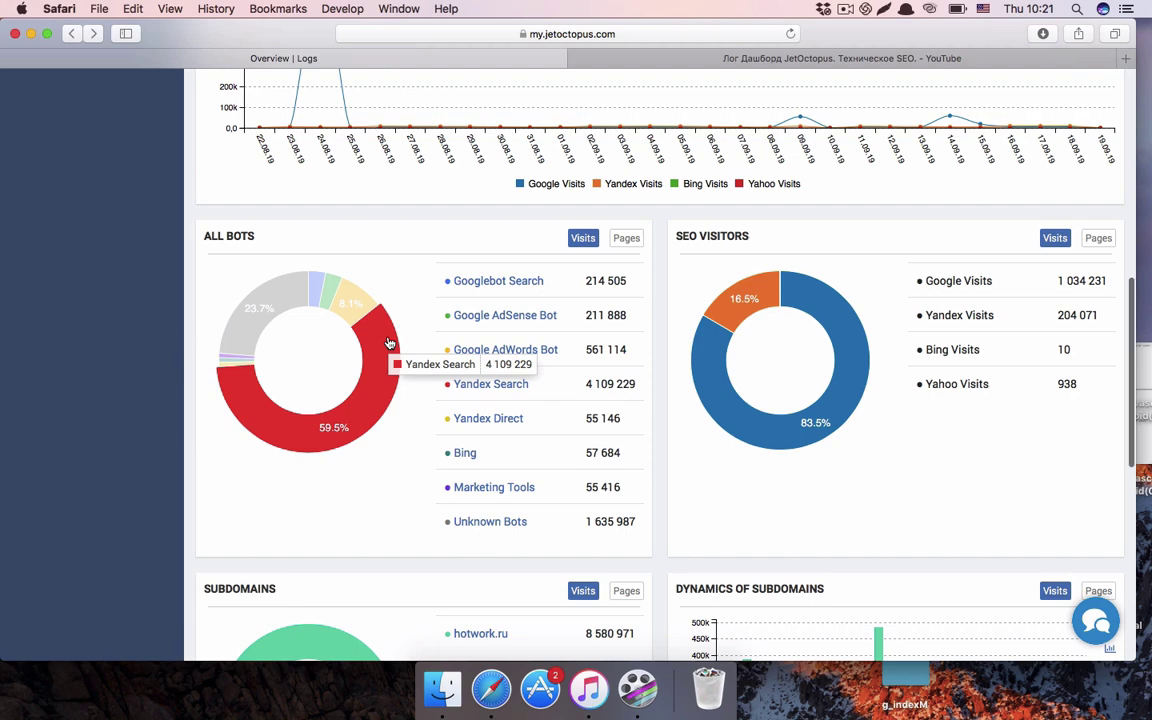
scroll(389, 345, "up", 1)
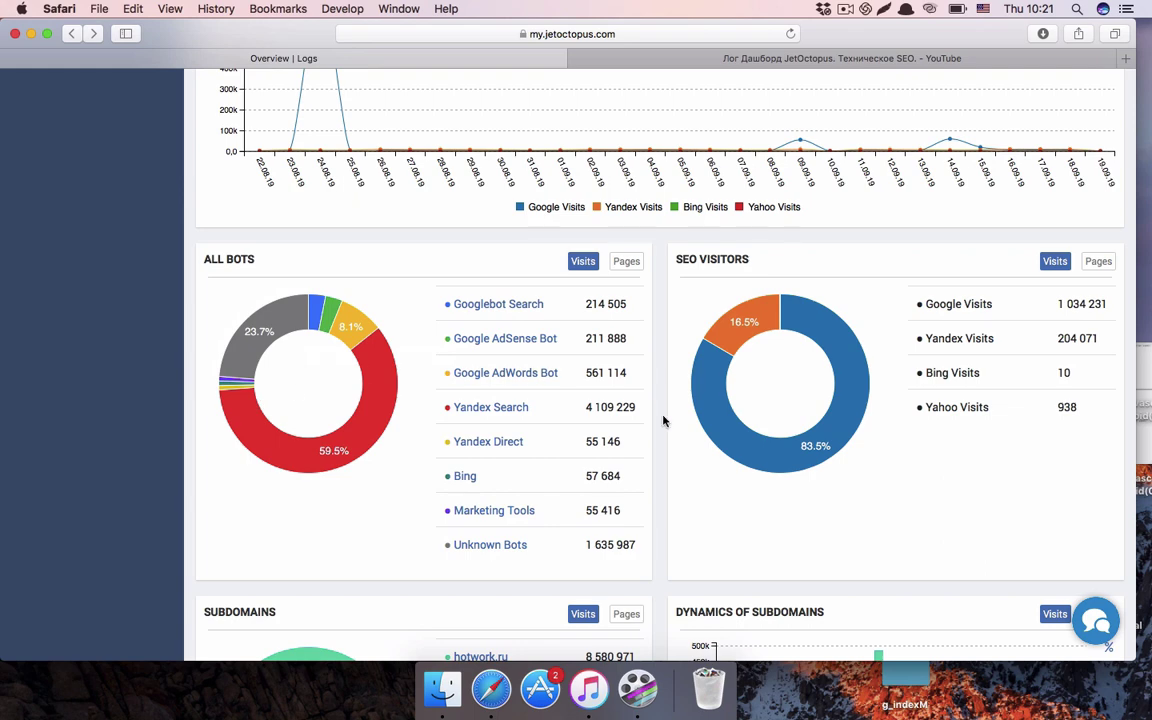
Step: Examine the Subdomains and Fake charts on the overview, along with their dynamics over time
scroll(686, 411, "down", 5)
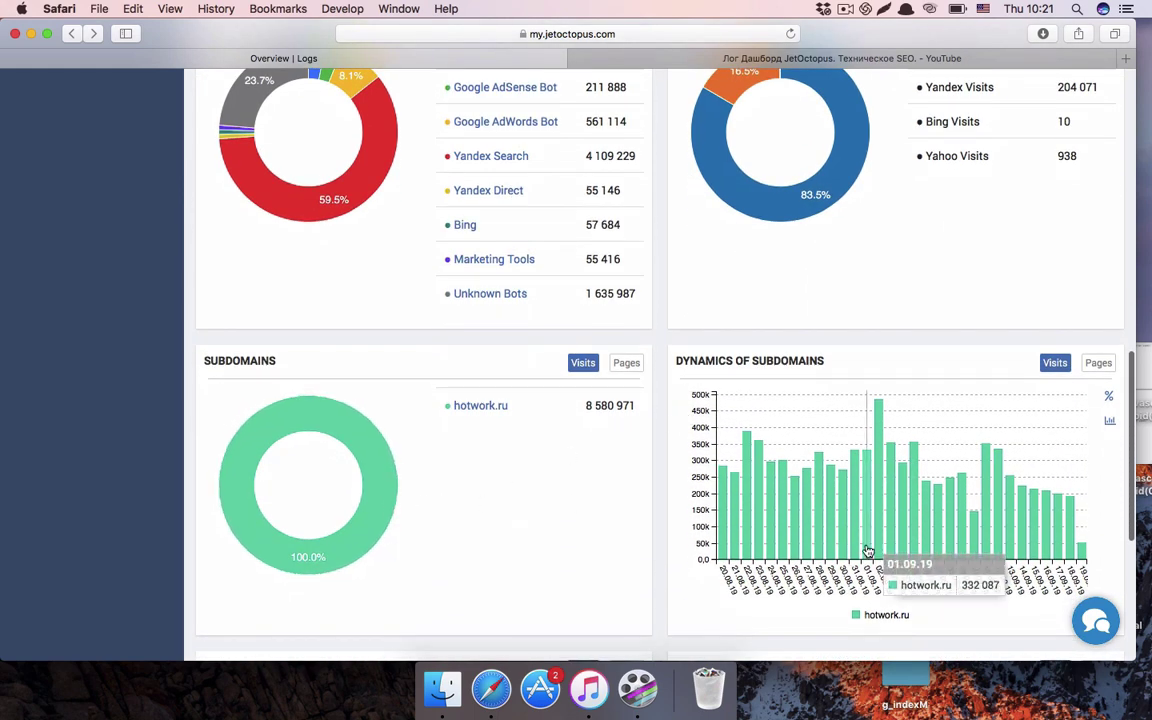
scroll(725, 465, "down", 2)
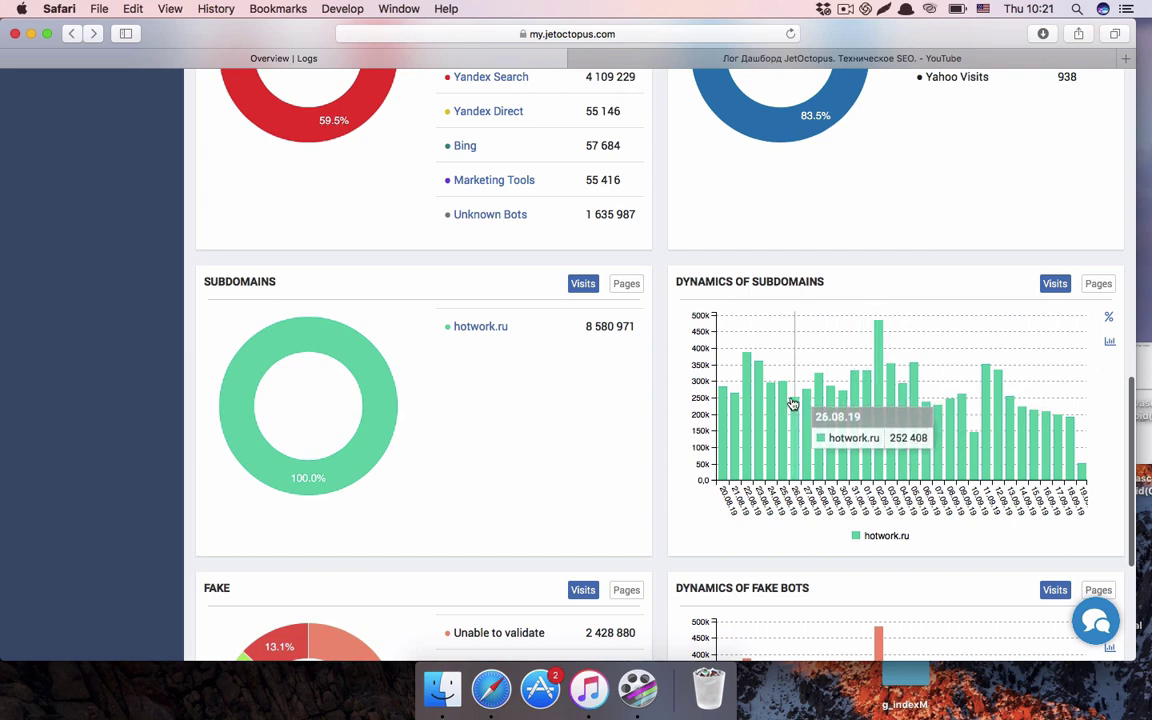
scroll(700, 415, "down", 5)
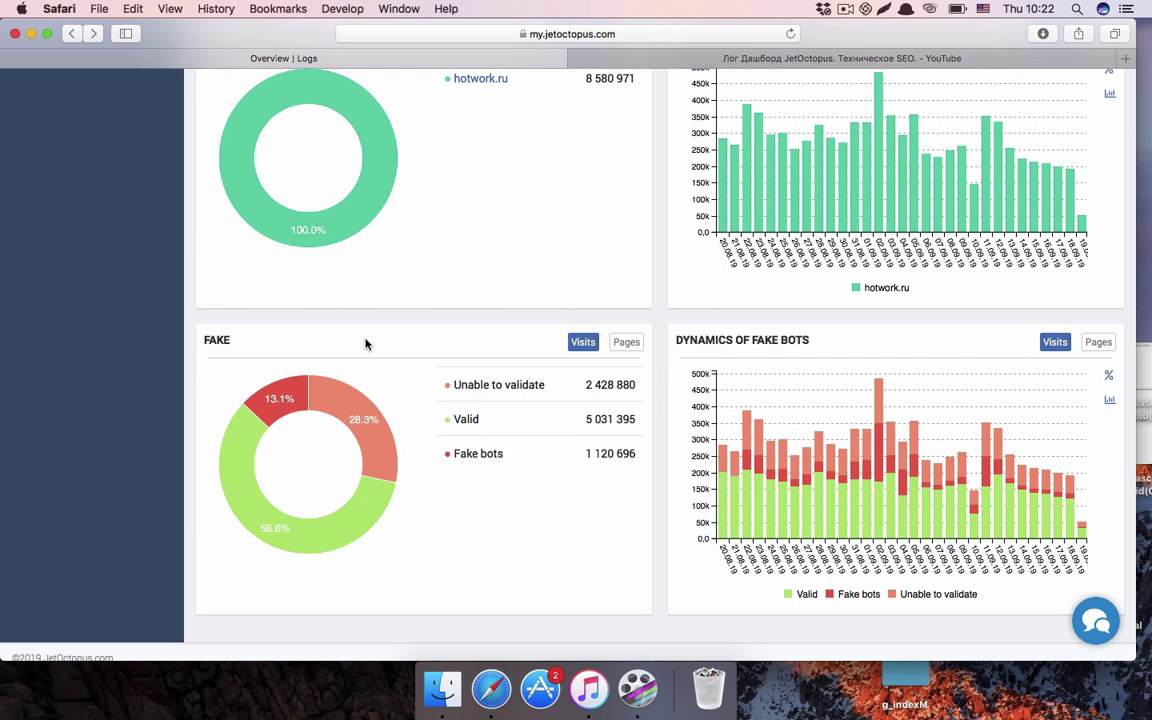
scroll(365, 343, "down", 2)
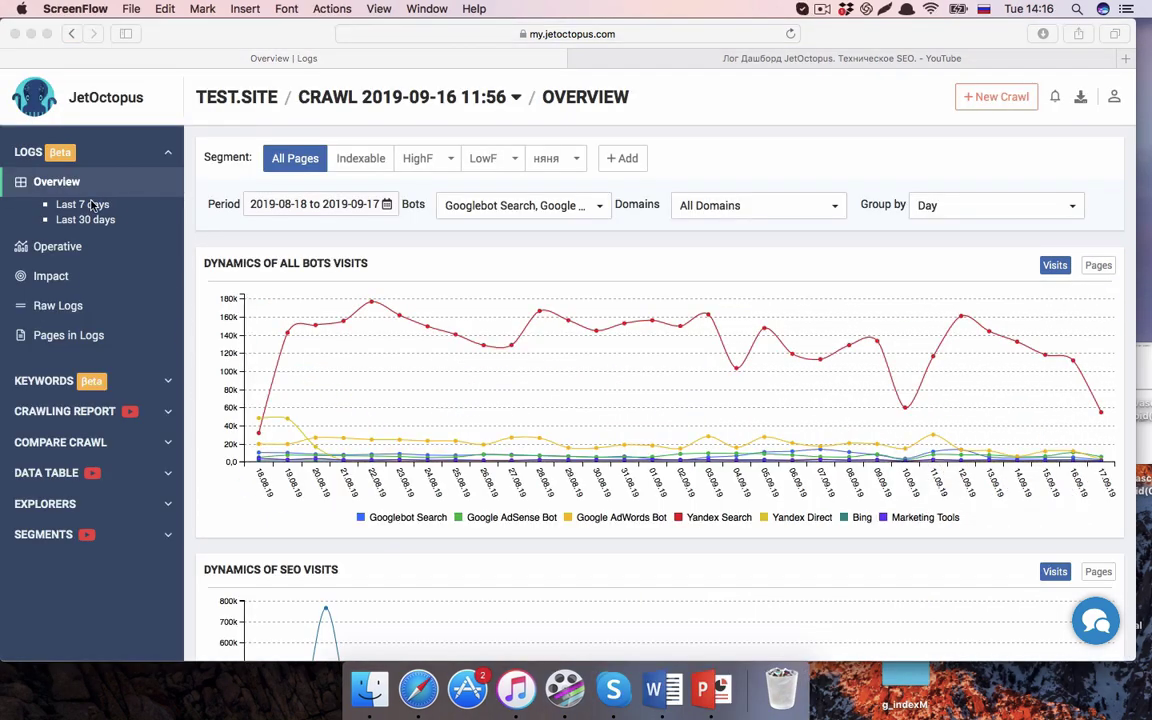
Step: Open the Operative log report and examine the status code and mobile versus desktop charts with their dynamics
left_click(58, 247)
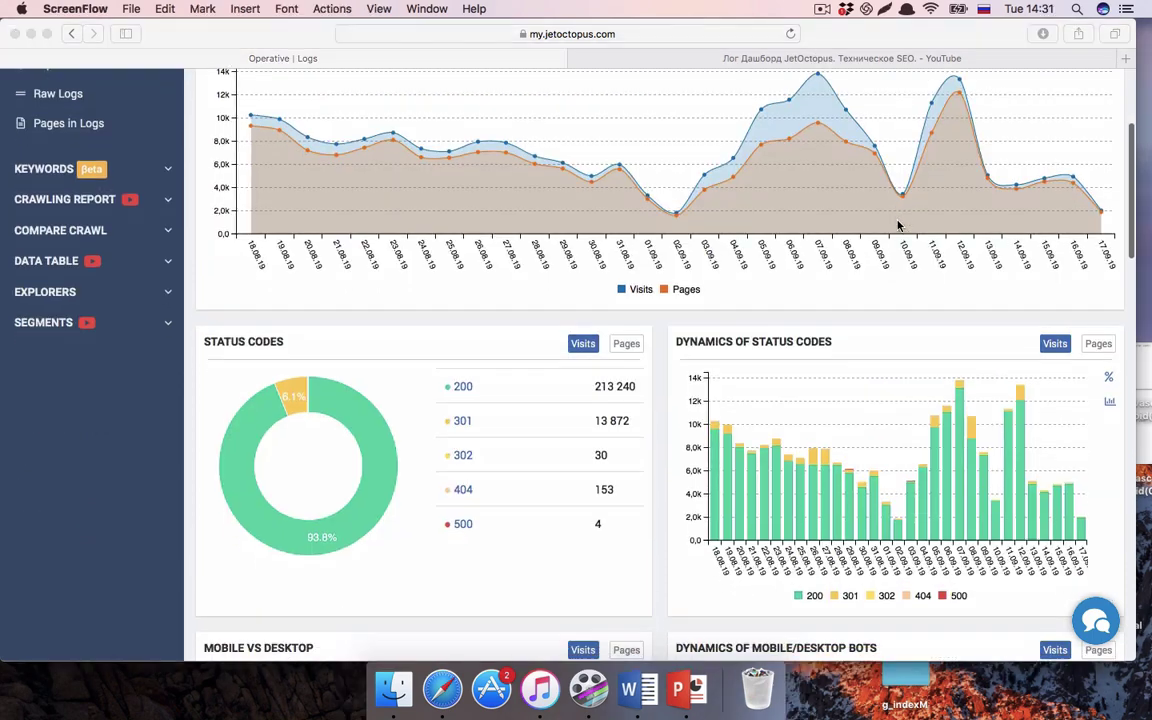
scroll(898, 226, "down", 3)
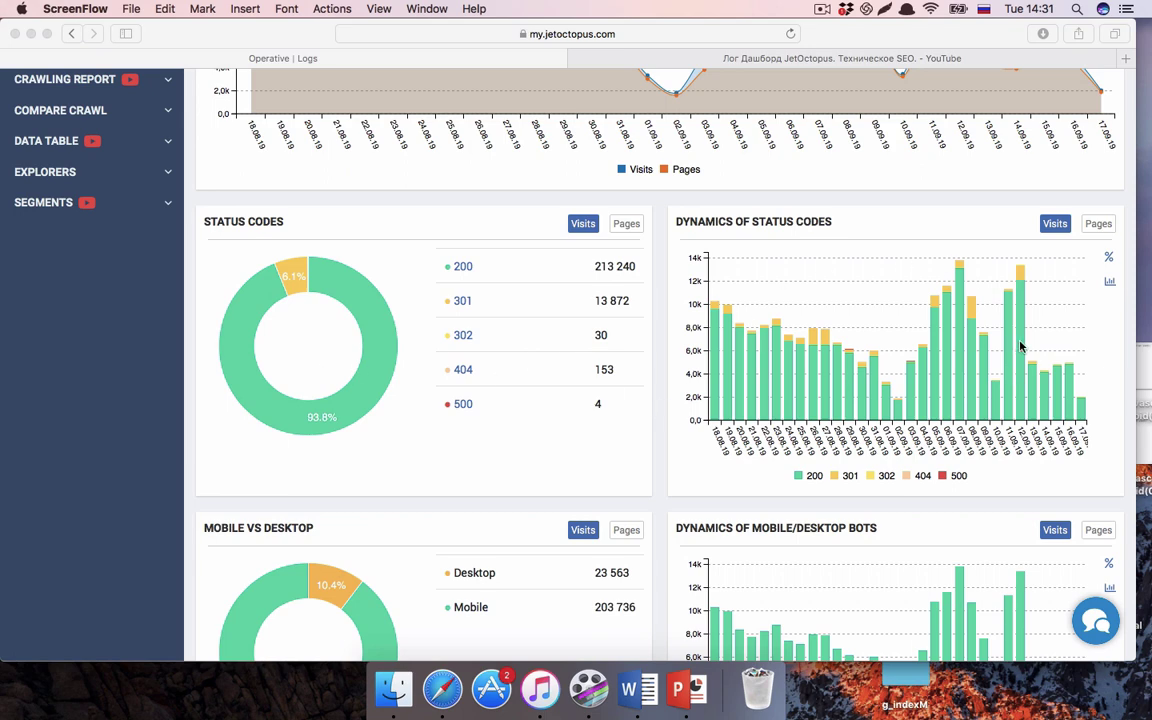
scroll(1021, 346, "down", 1)
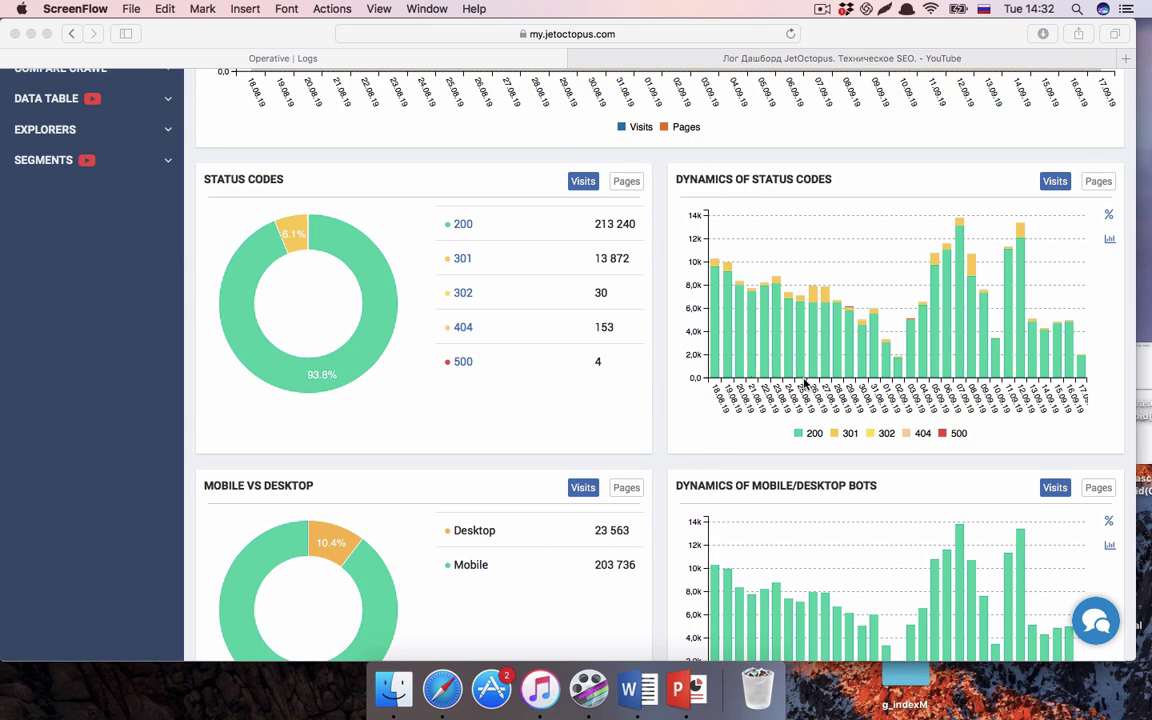
scroll(805, 383, "down", 5)
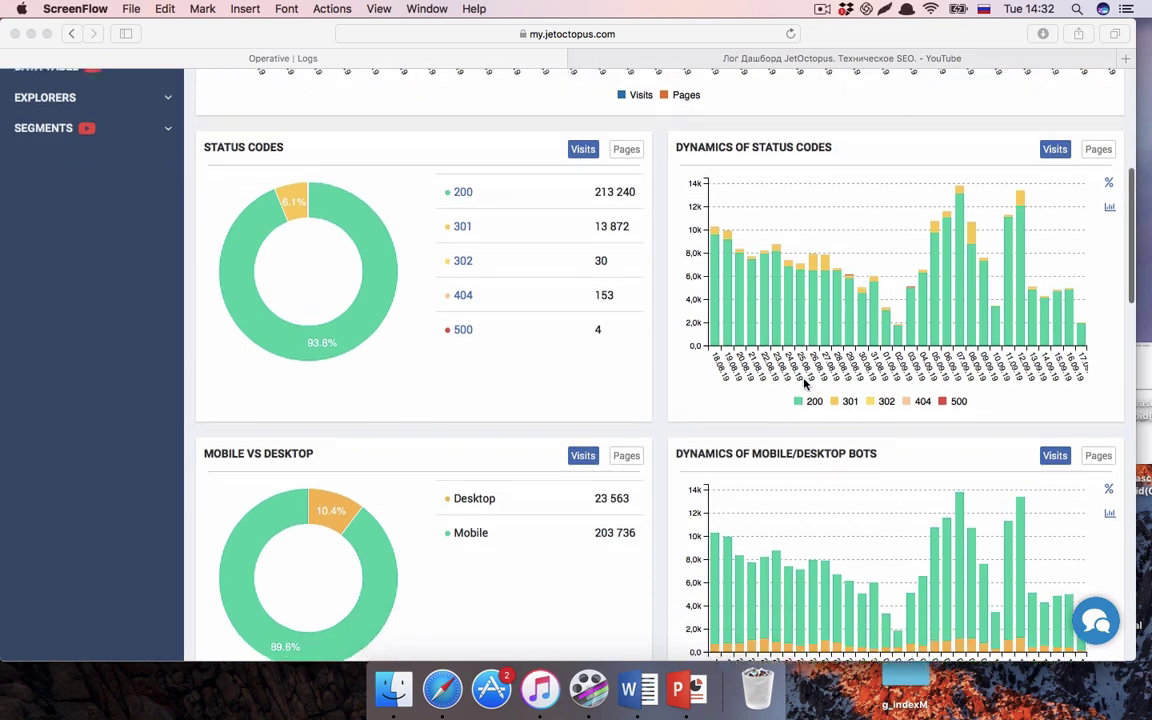
scroll(805, 383, "down", 1)
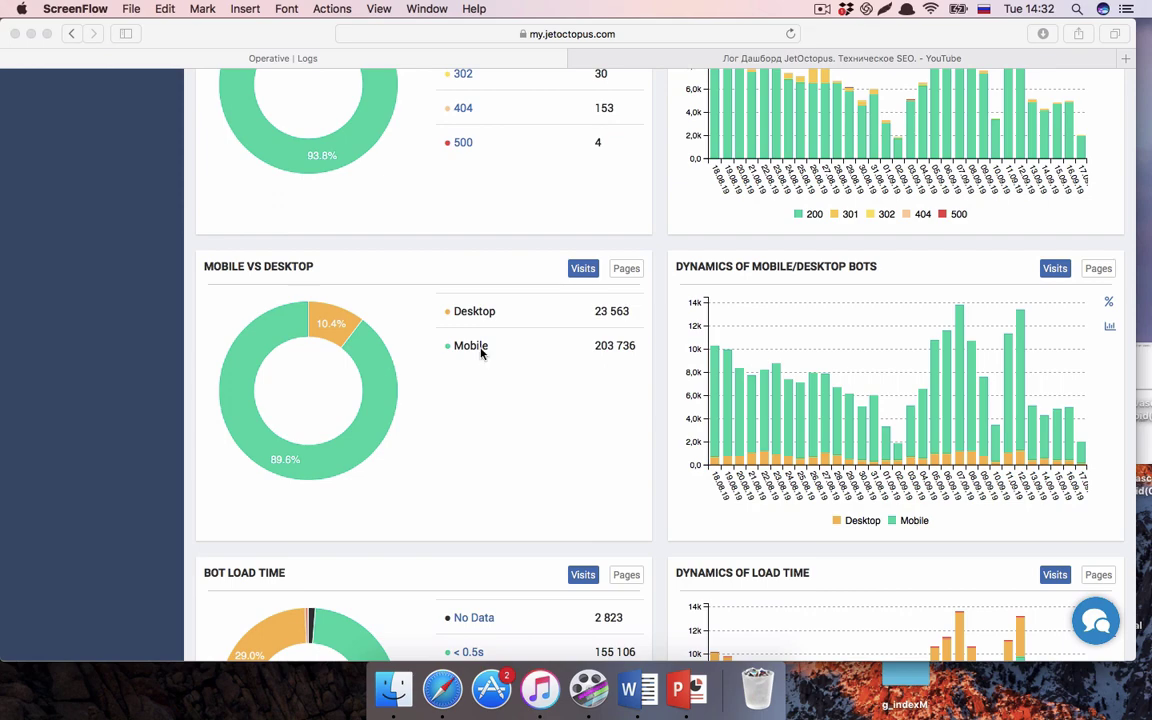
Step: Show the Operative report for Yandex and examine its Mobile vs Desktop charts
scroll(713, 393, "up", 10)
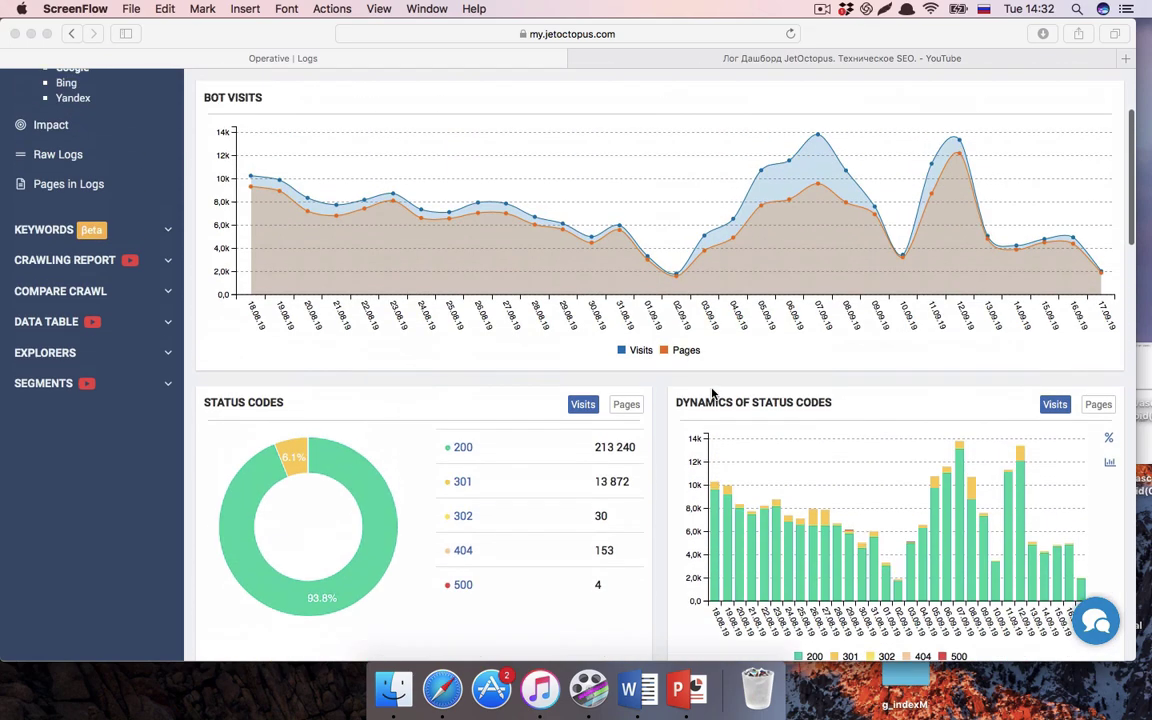
left_click(72, 265)
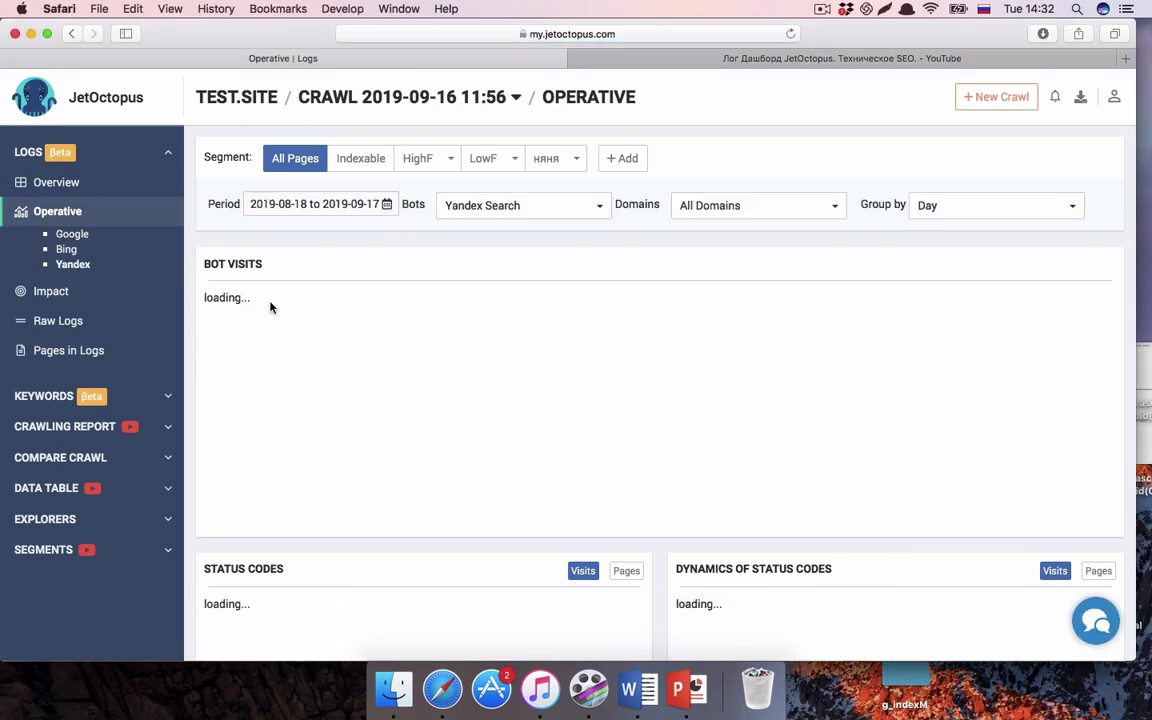
scroll(270, 307, "down", 10)
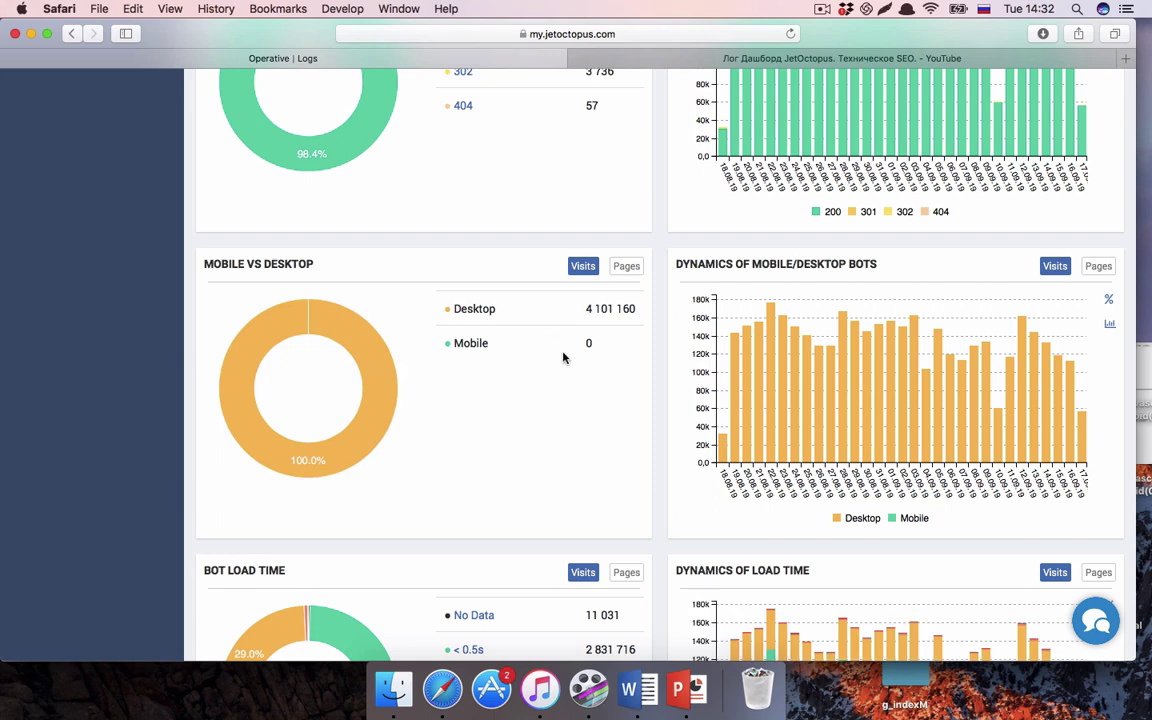
scroll(563, 357, "down", 3)
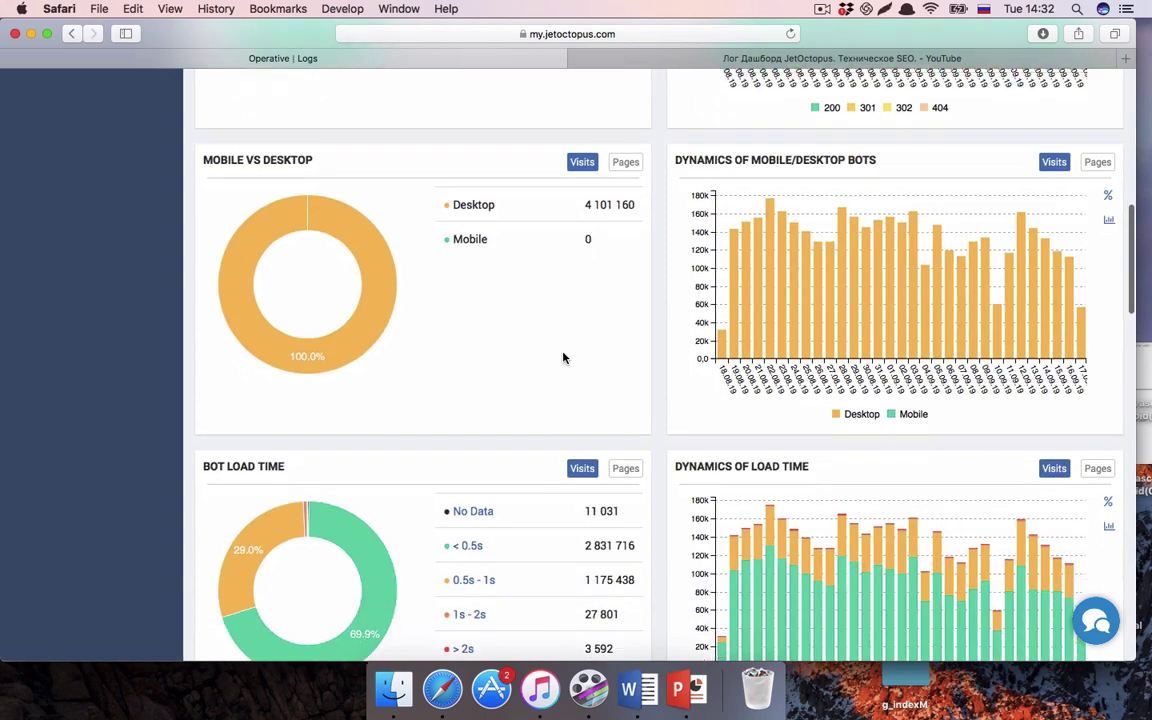
scroll(563, 357, "down", 1)
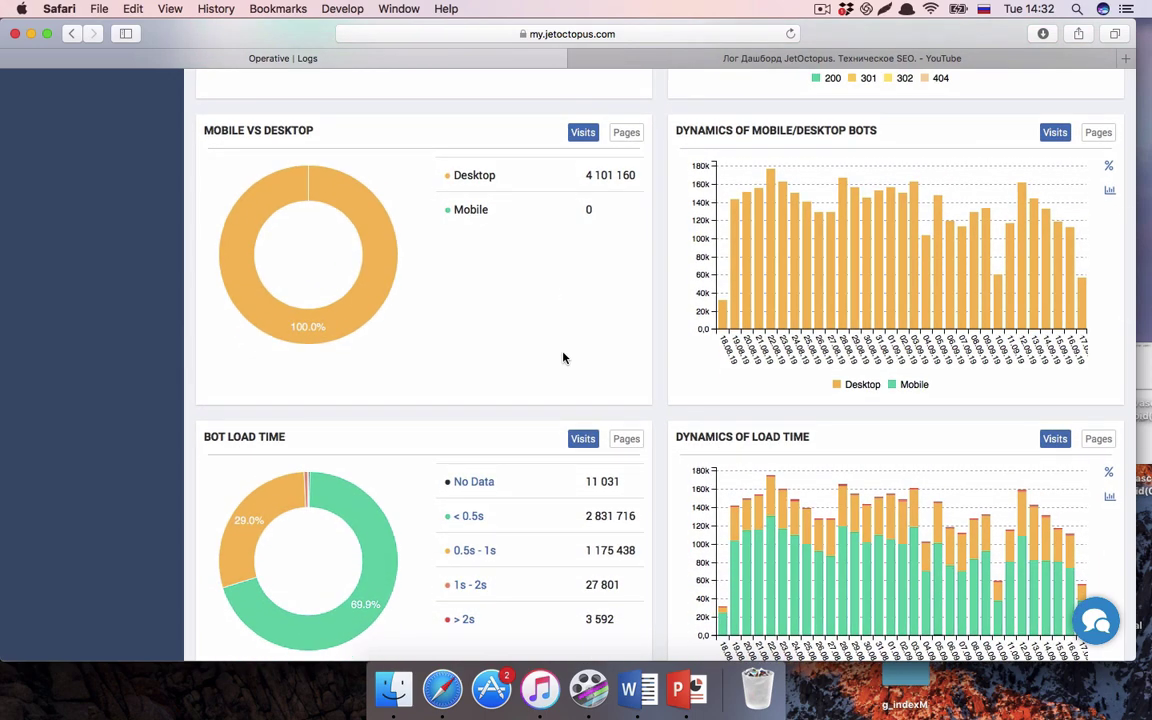
Step: Examine the Bot Load Time and Dynamics of Load Time charts for Yandex Search, including the load time ranges
scroll(563, 357, "down", 2)
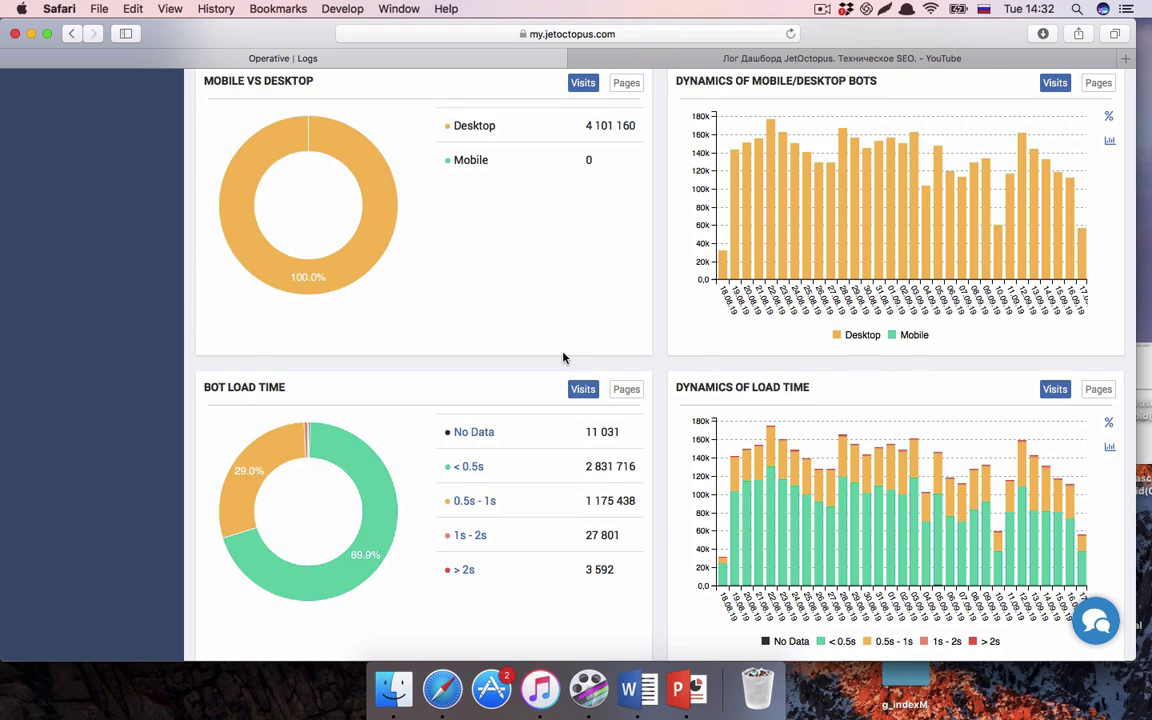
scroll(563, 357, "down", 5)
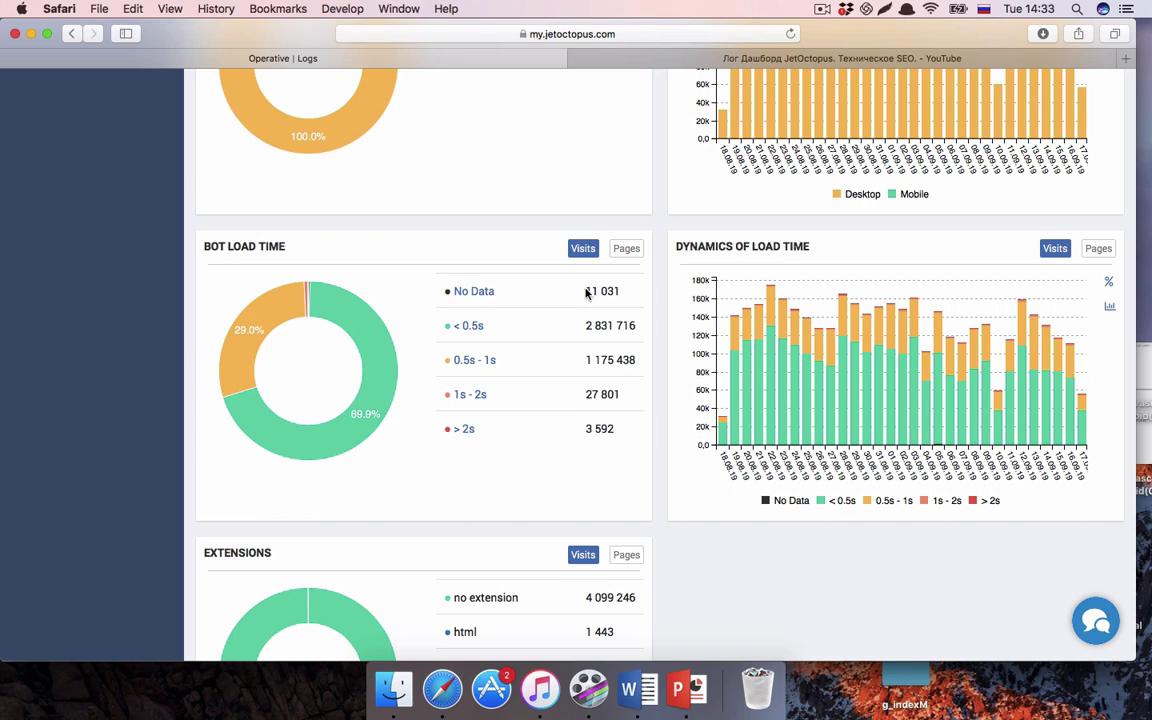
mouse_move(275, 320)
scroll(470, 368, "down", 1)
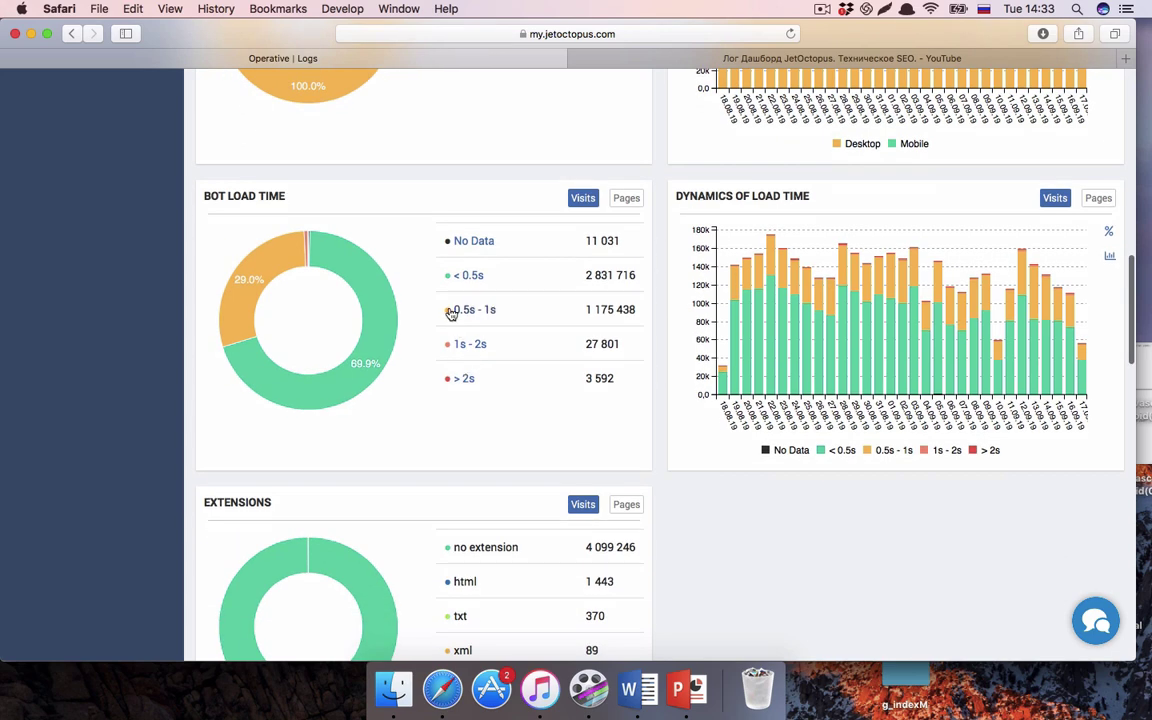
Step: Open the Impact report and check the visited pages outside and inside the site structure in the Pages Visited by Bot chart
scroll(451, 314, "up", 5)
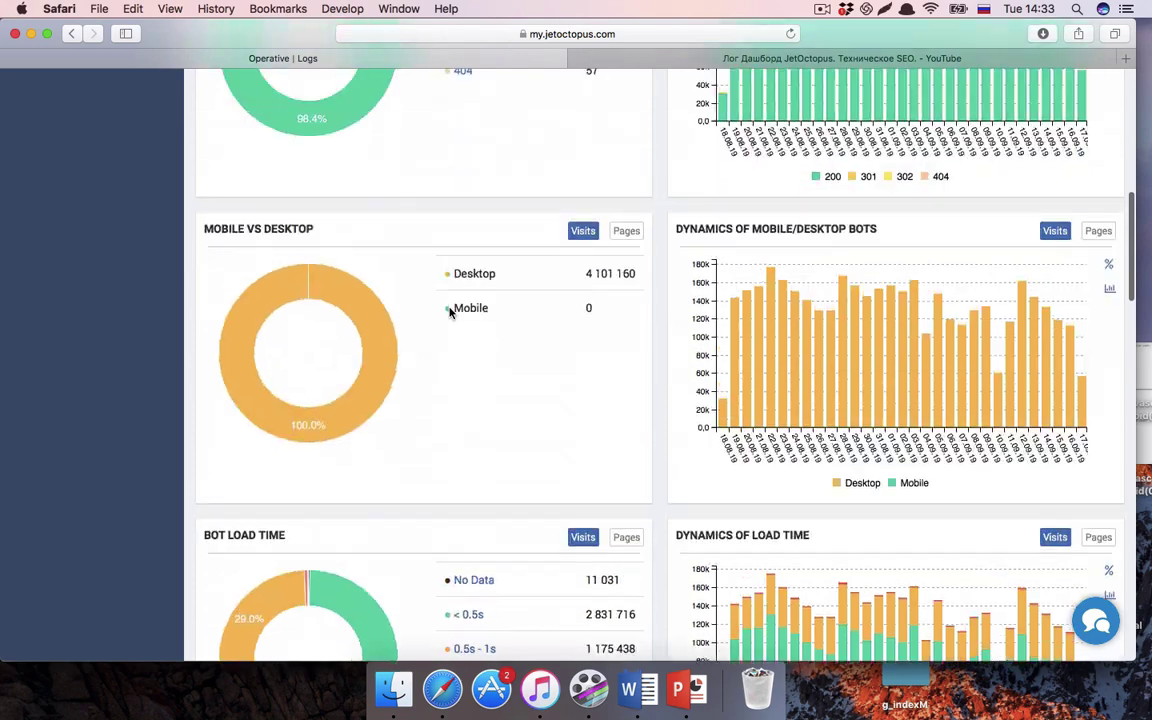
scroll(450, 310, "up", 10)
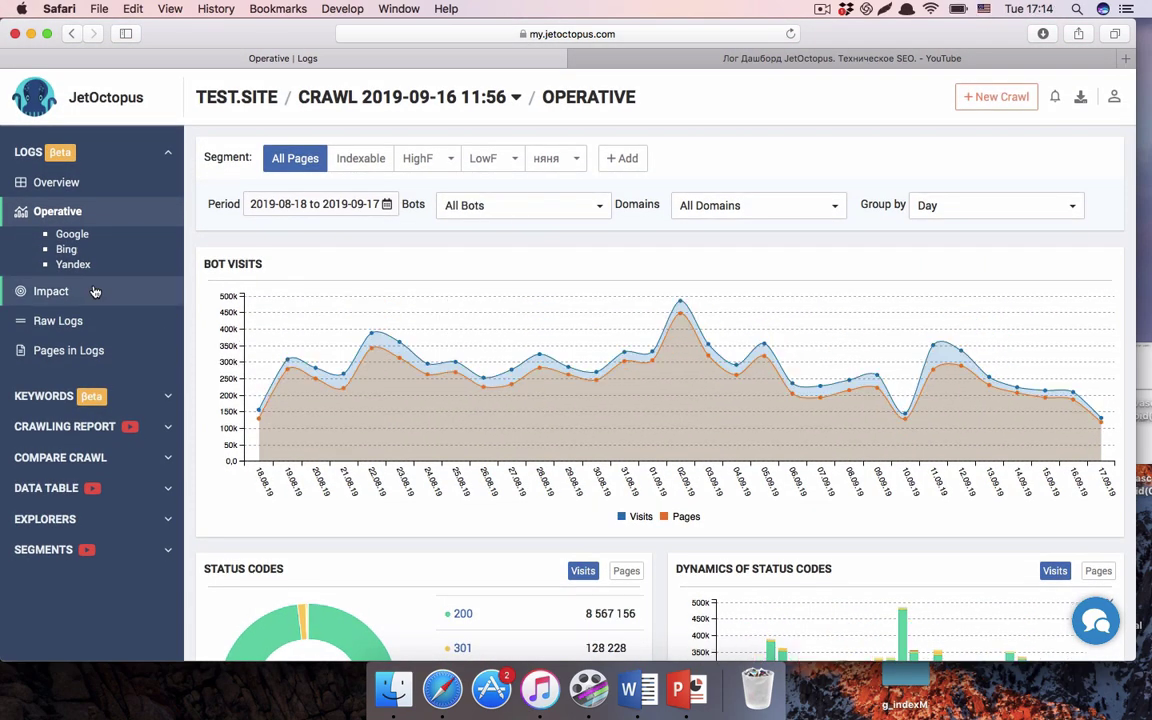
left_click(44, 291)
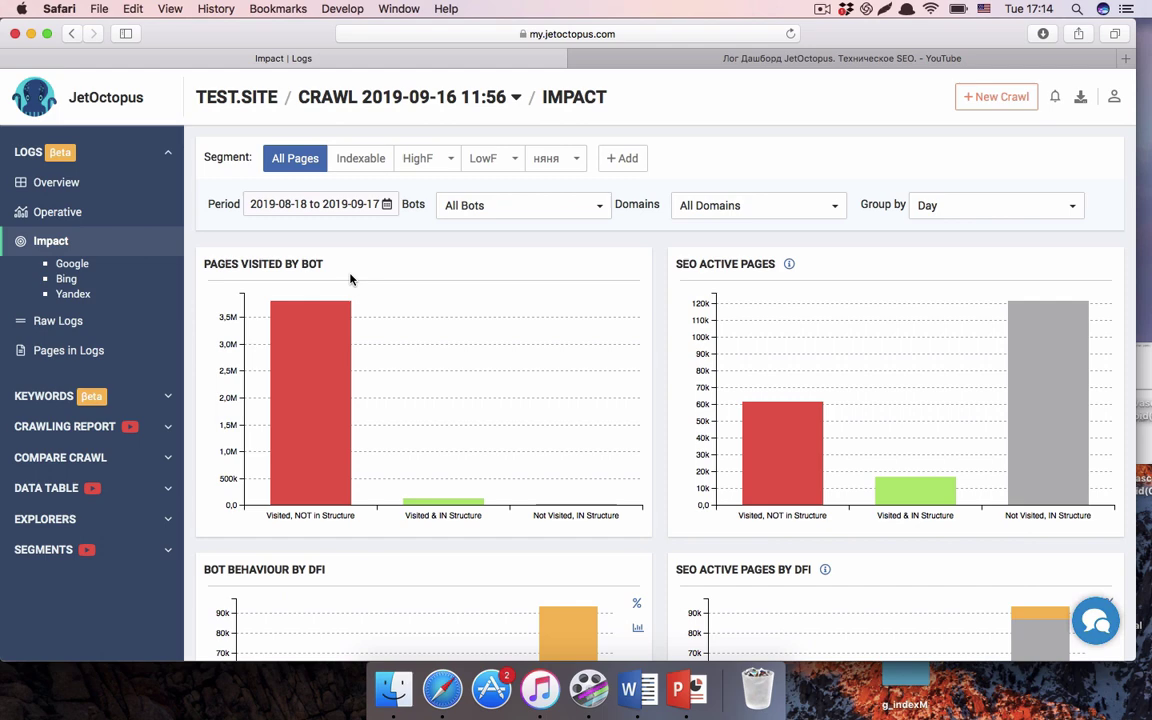
scroll(350, 279, "down", 1)
mouse_move(248, 290)
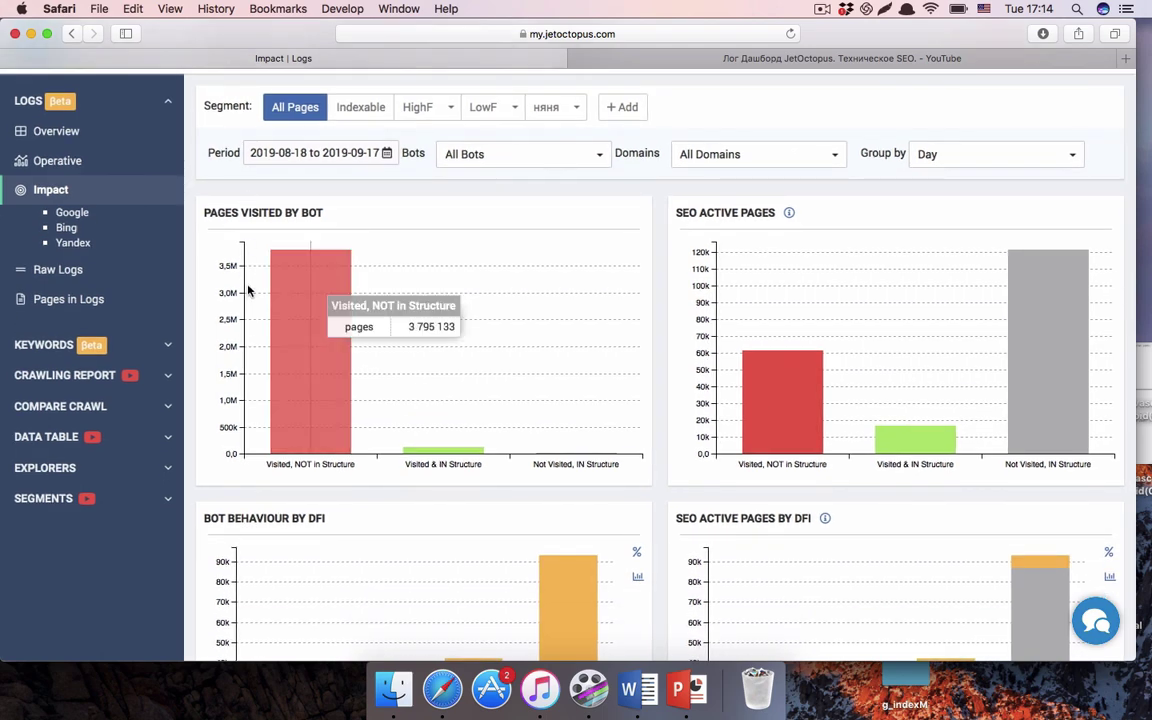
mouse_move(314, 290)
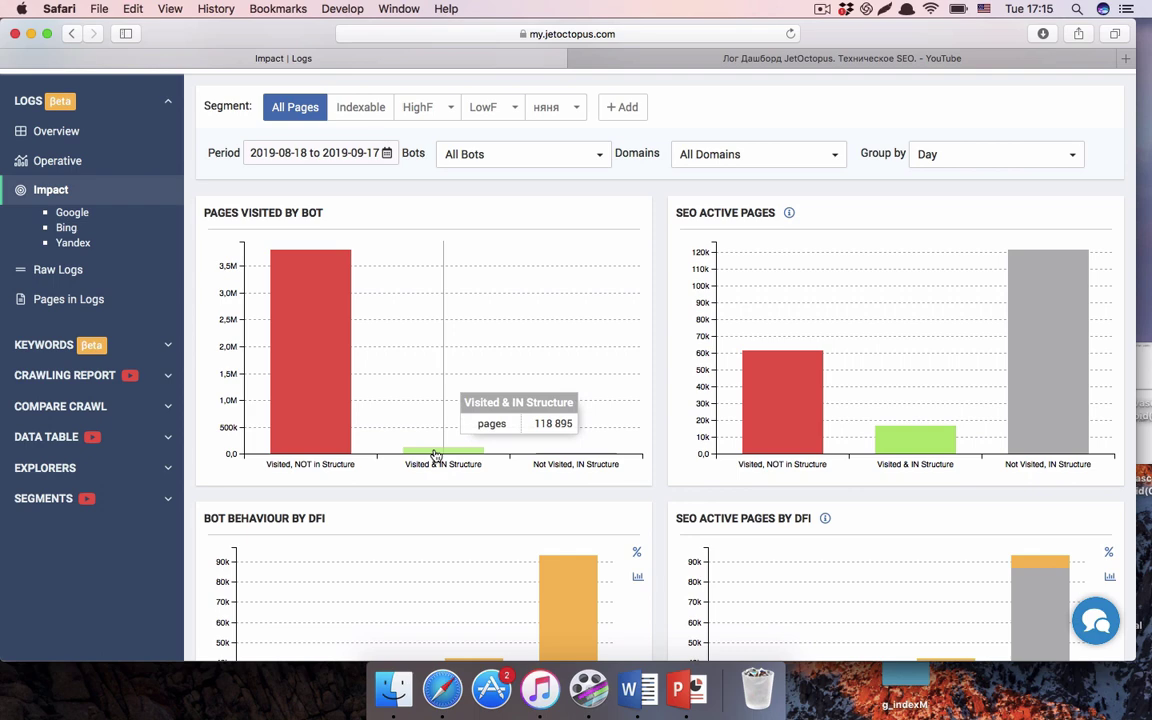
Step: Open the list of pages in the structure not visited by bots and examine its filters and data table
left_click(568, 457)
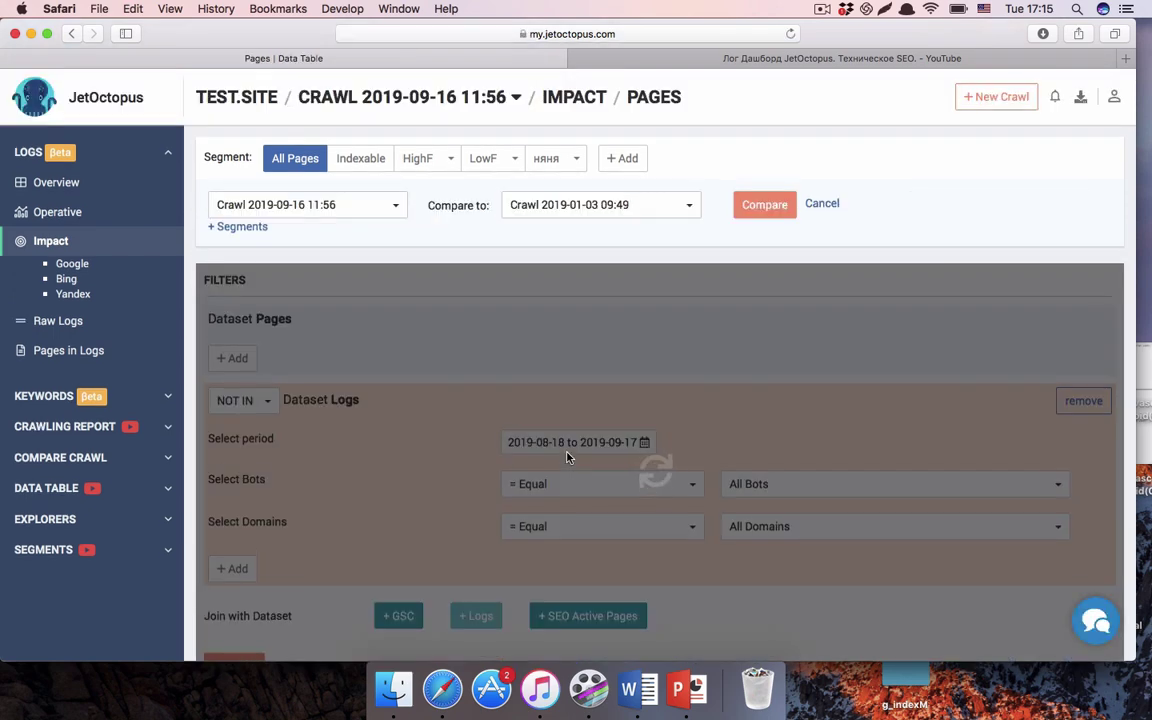
scroll(567, 457, "down", 4)
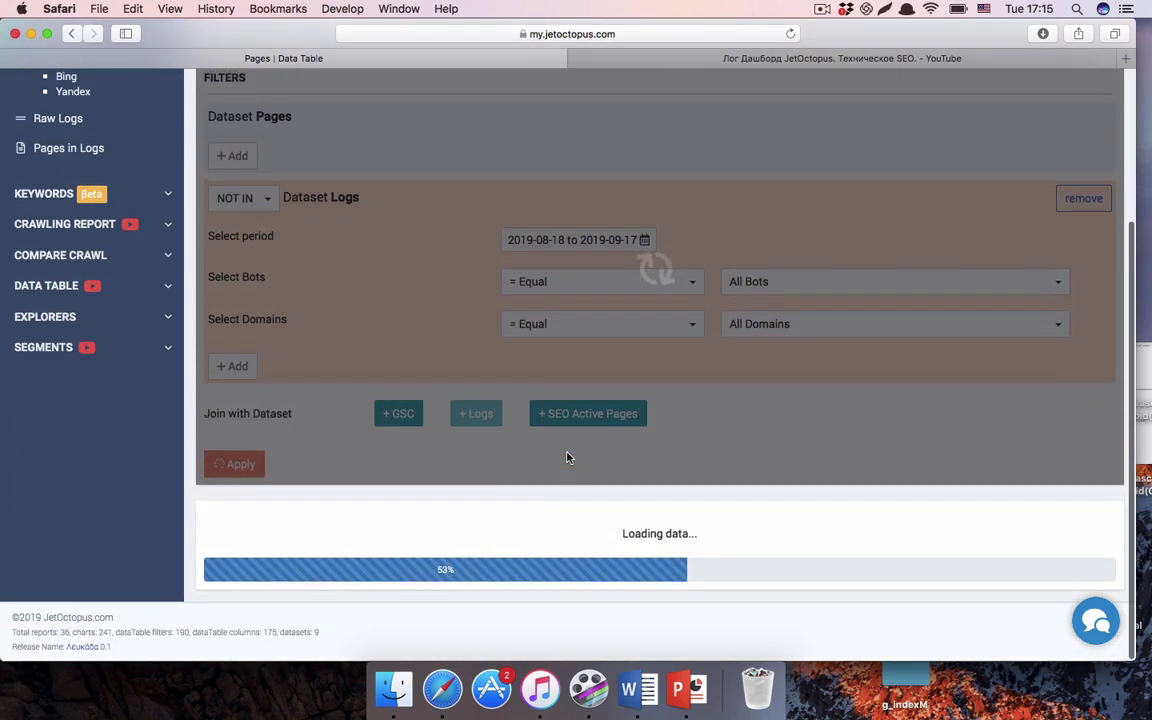
scroll(567, 457, "down", 2)
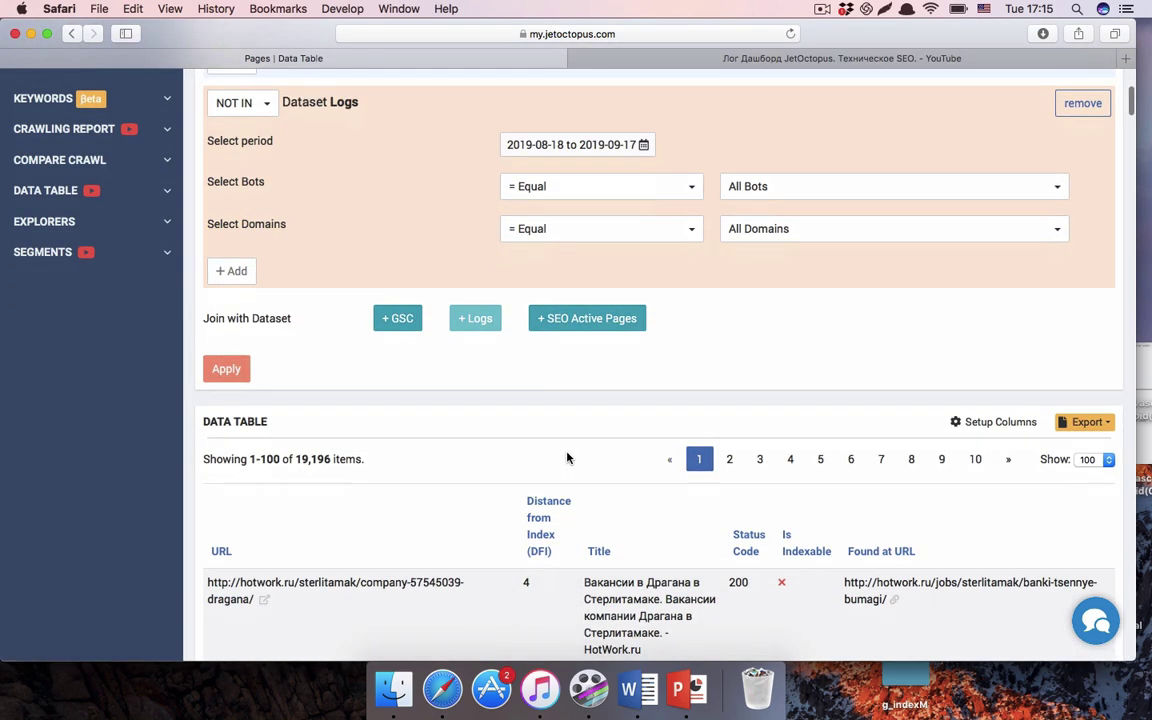
scroll(567, 457, "down", 1)
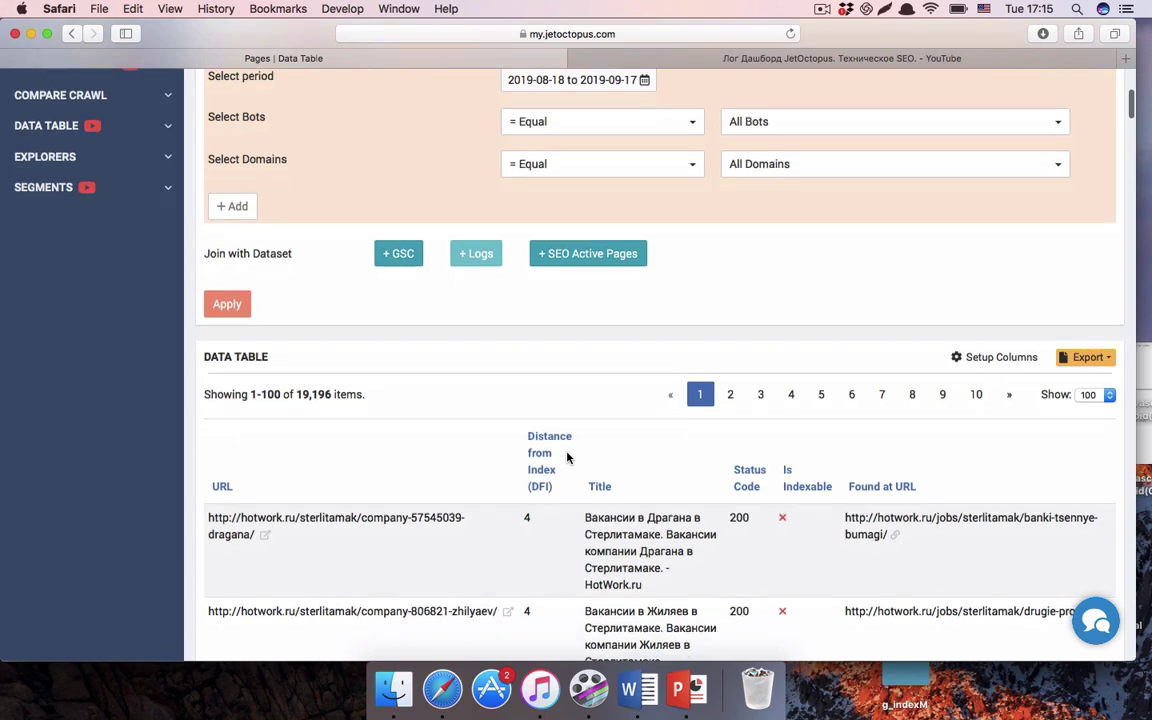
scroll(567, 457, "down", 2)
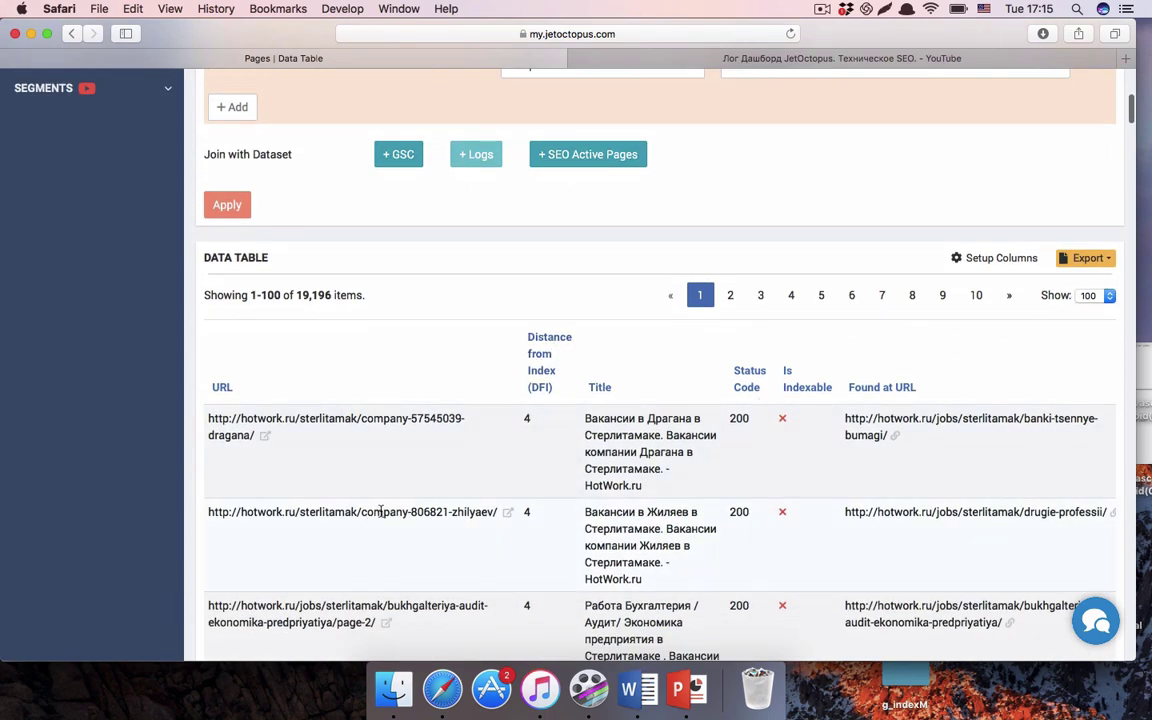
Step: Review the Pages and Logs columns available in the data table's column setup, then close it
left_click(1030, 257)
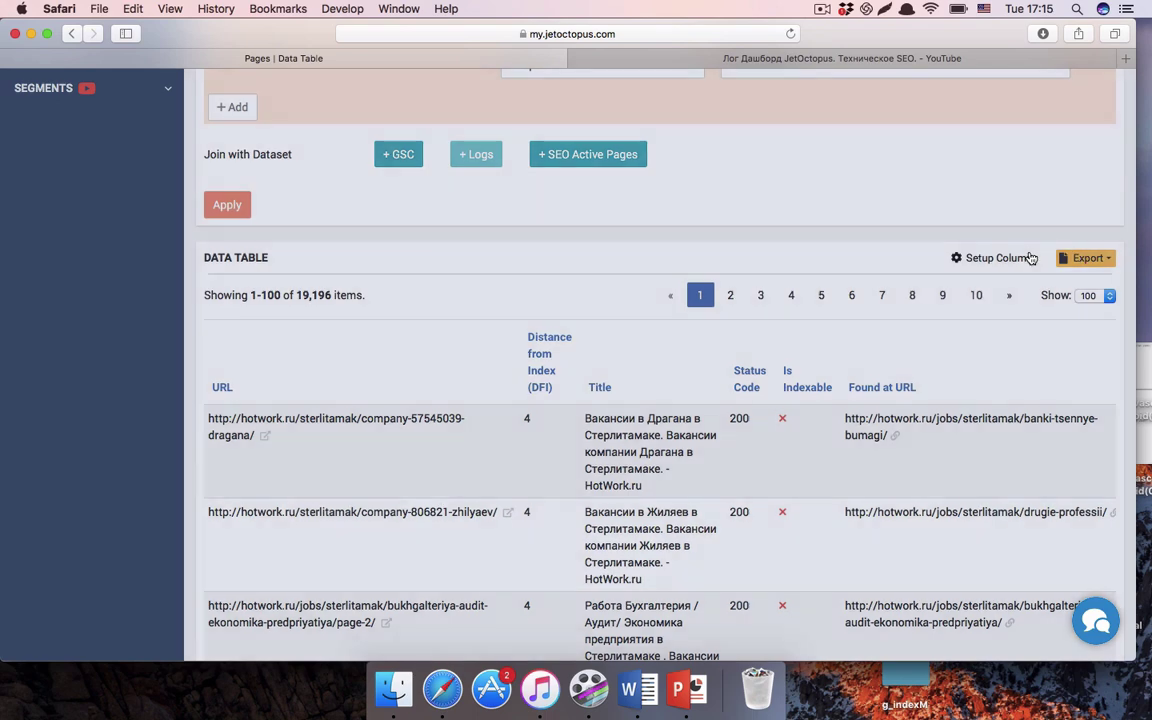
scroll(293, 310, "down", 5)
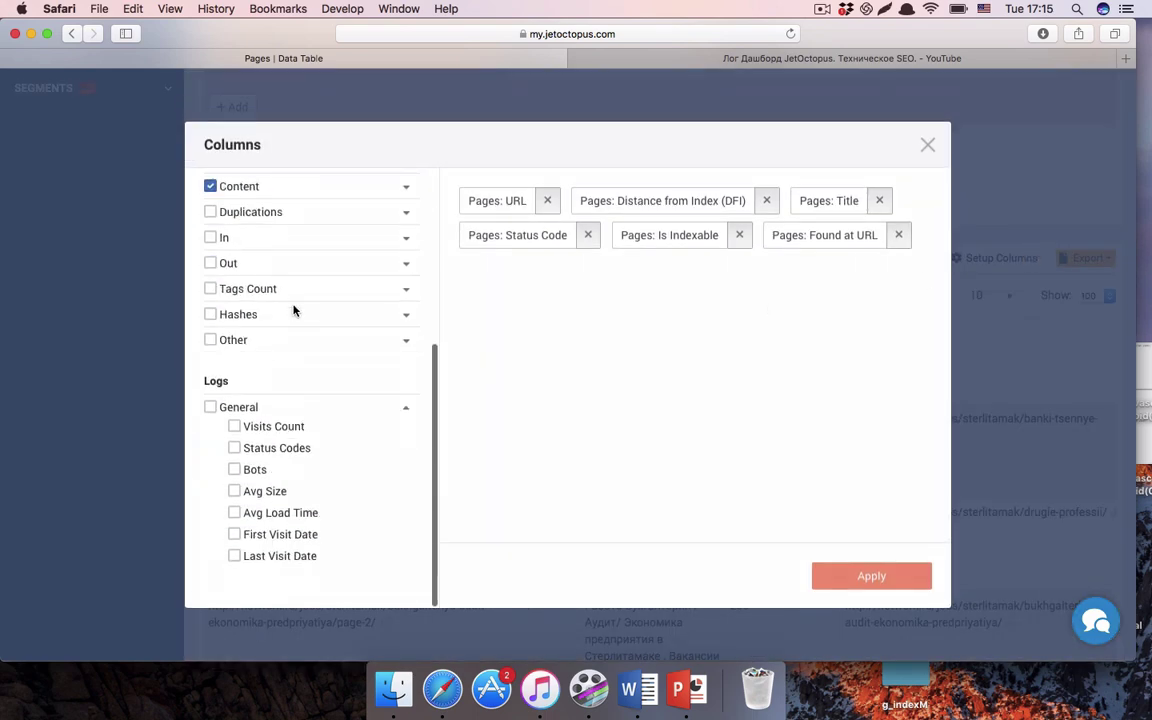
scroll(295, 309, "up", 5)
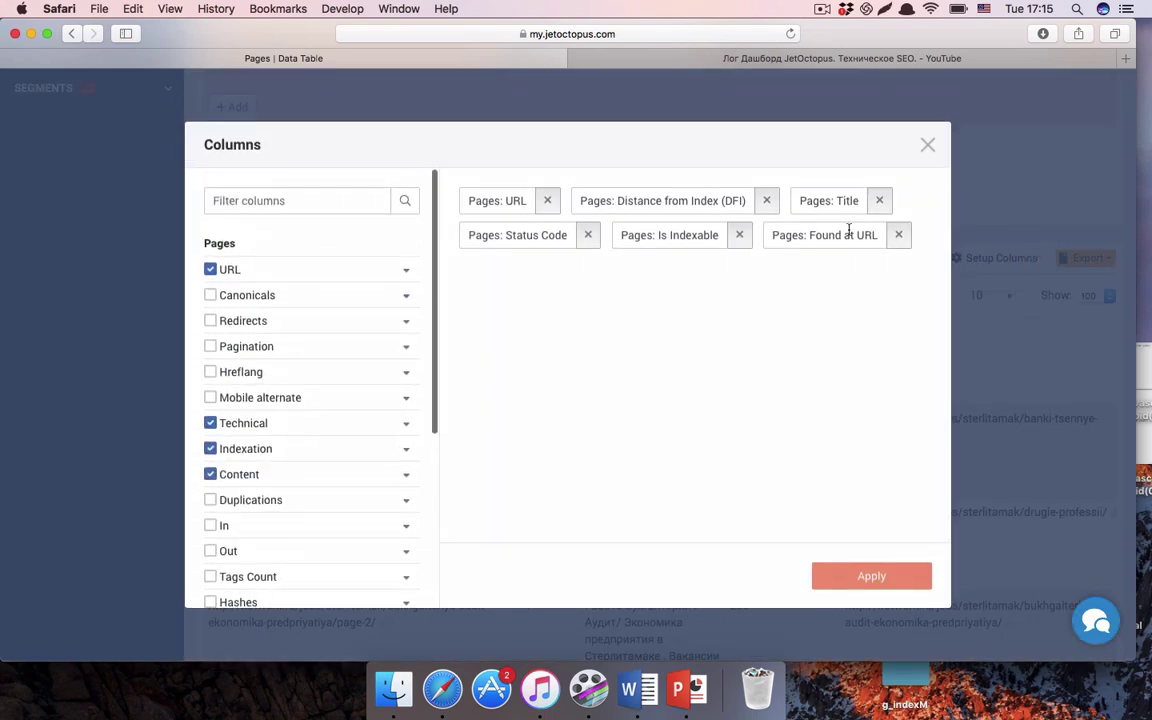
left_click(928, 146)
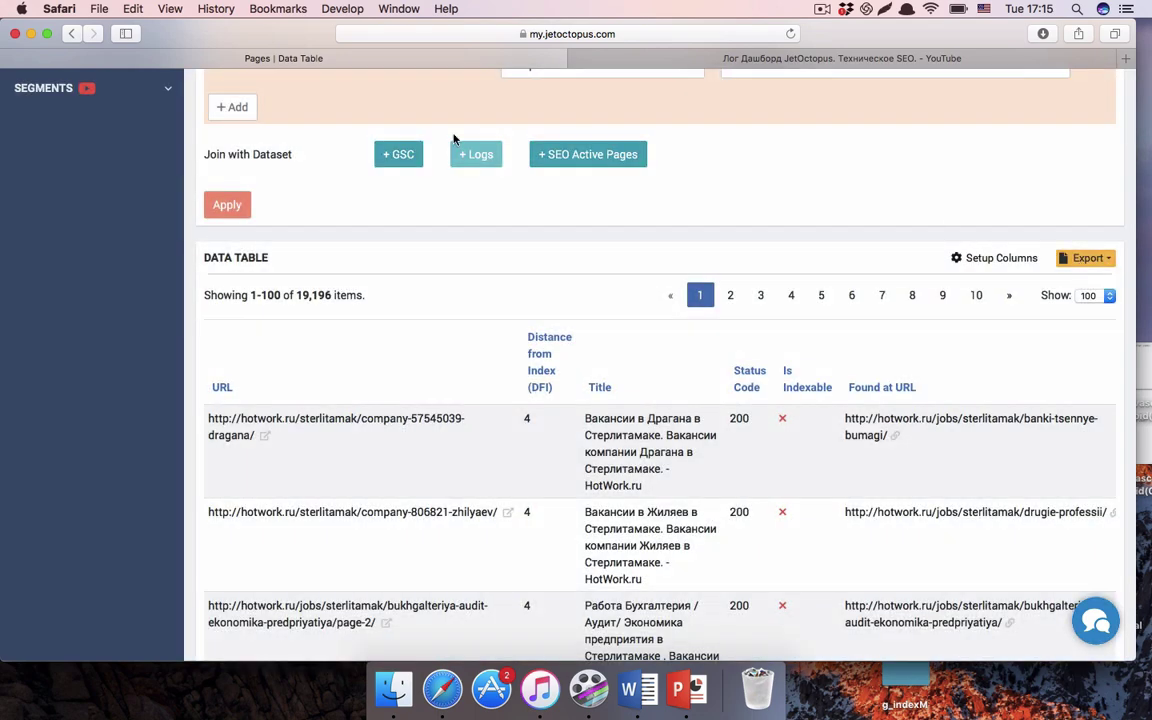
Step: Return to the Impact report and check the definition of the SEO Active Pages chart
scroll(447, 244, "up", 10)
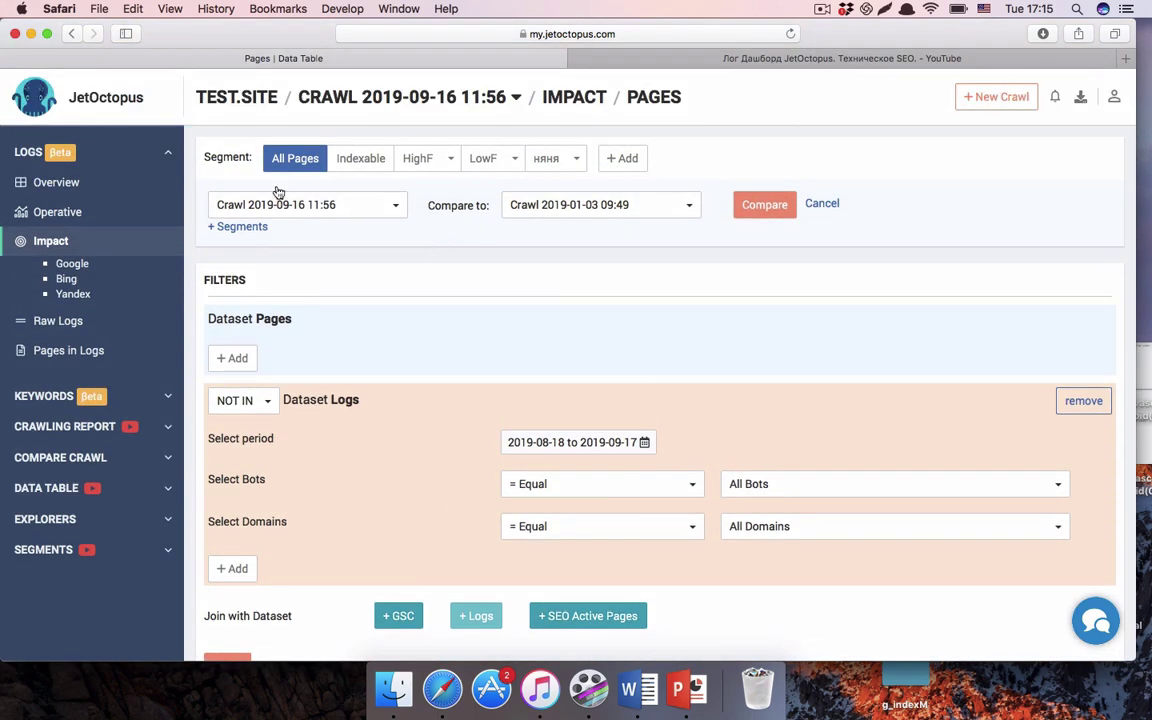
left_click(57, 241)
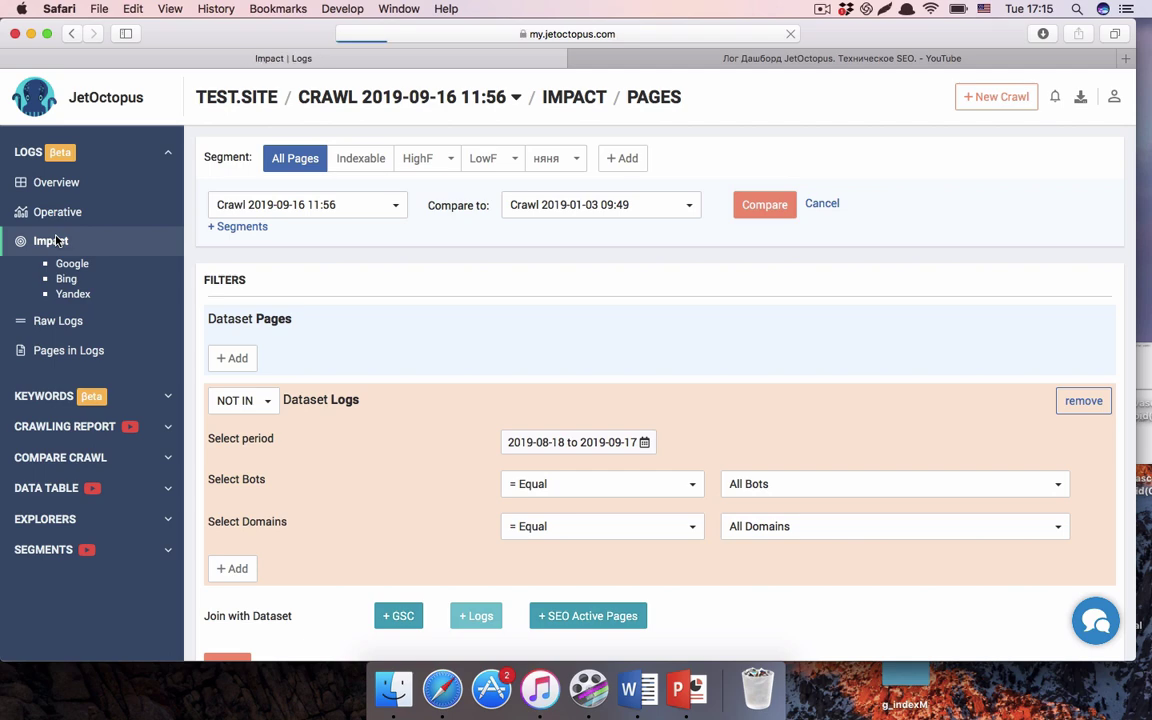
scroll(521, 321, "down", 3)
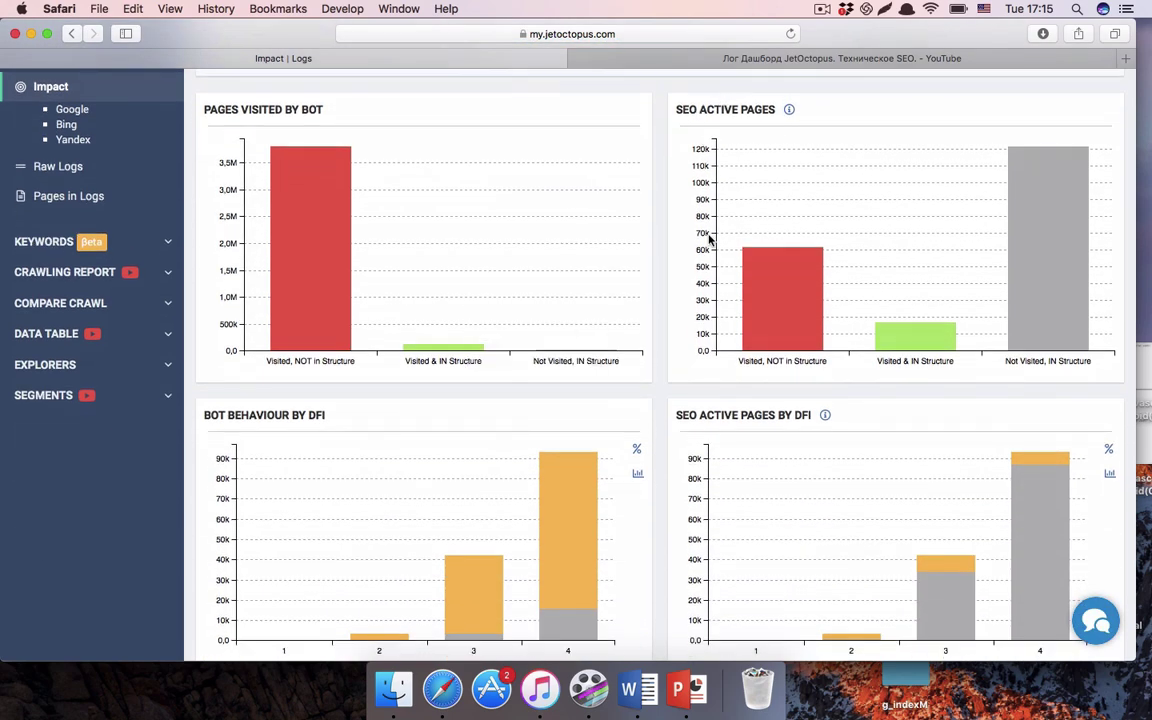
mouse_move(787, 112)
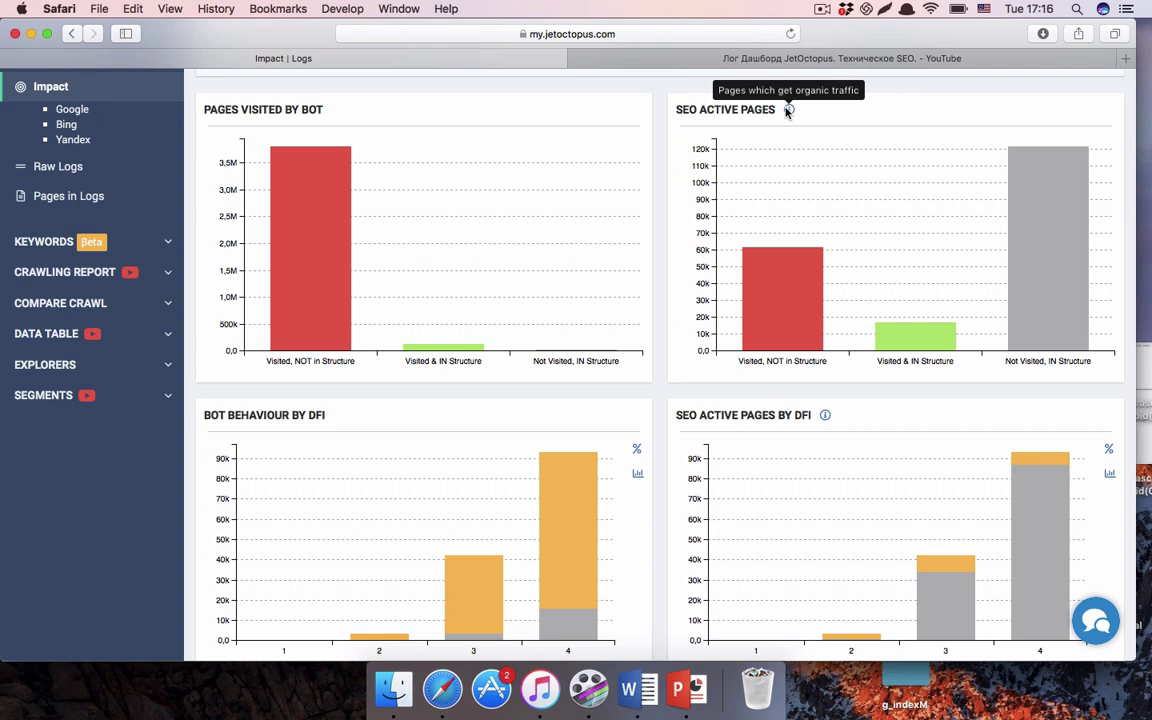
Step: Check the page counts for all three structure categories in the SEO Active Pages chart
mouse_move(1018, 278)
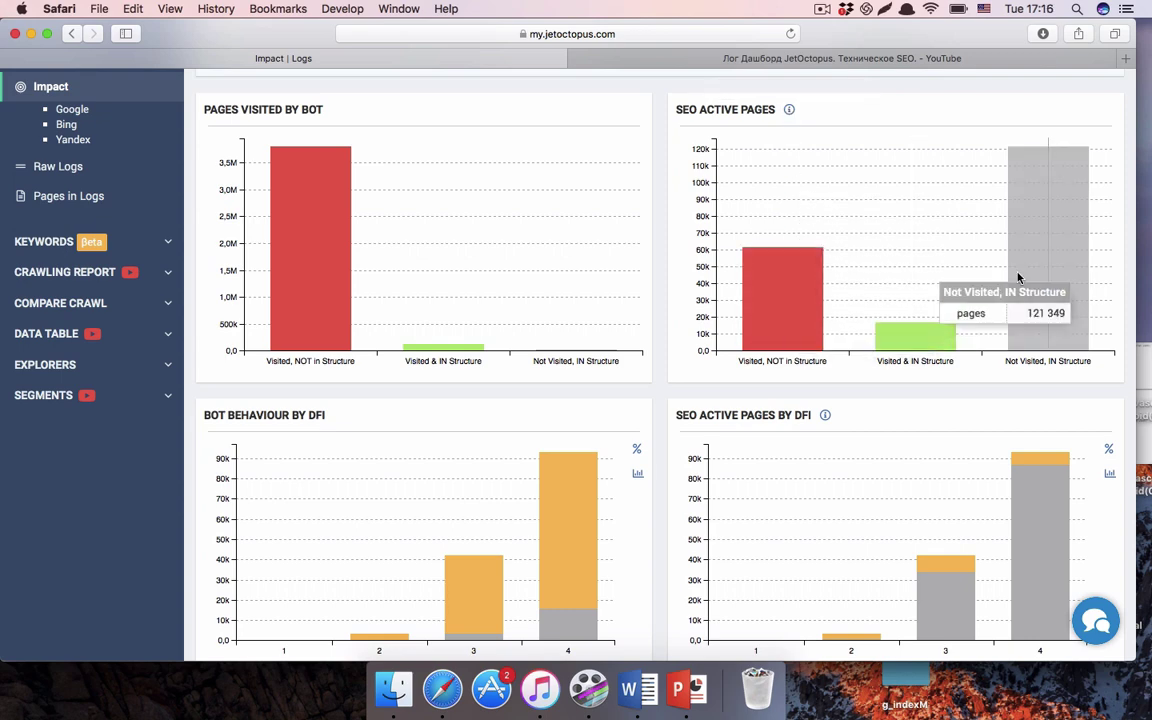
mouse_move(785, 286)
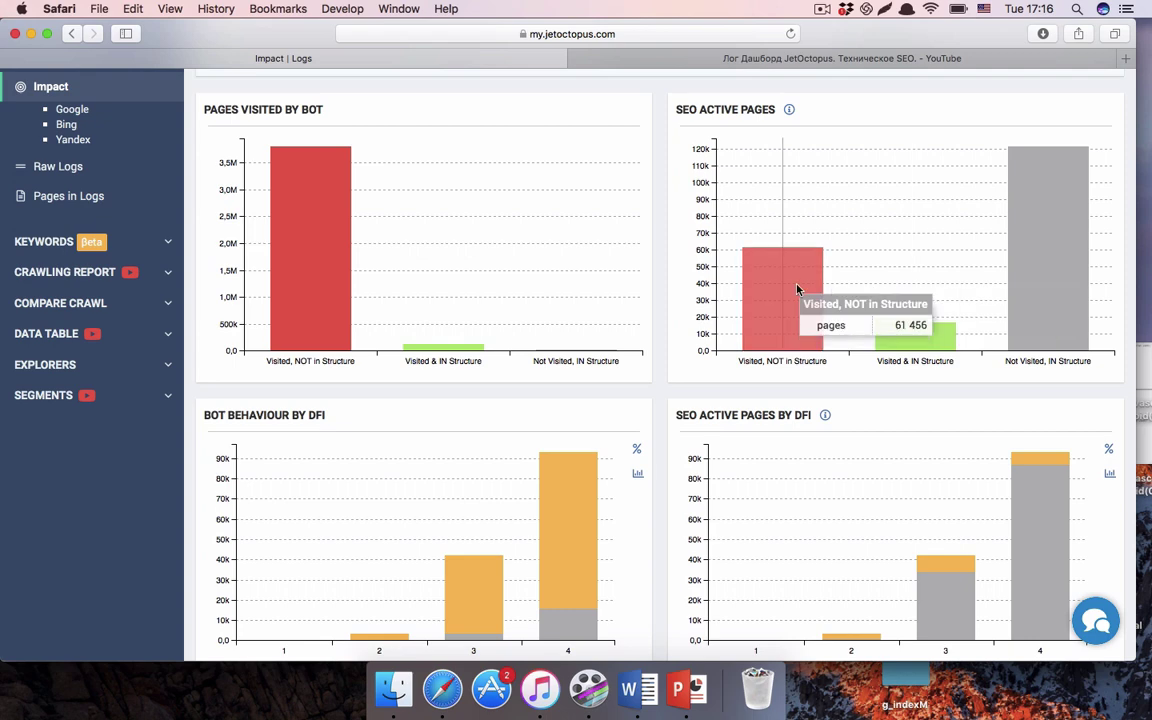
mouse_move(918, 340)
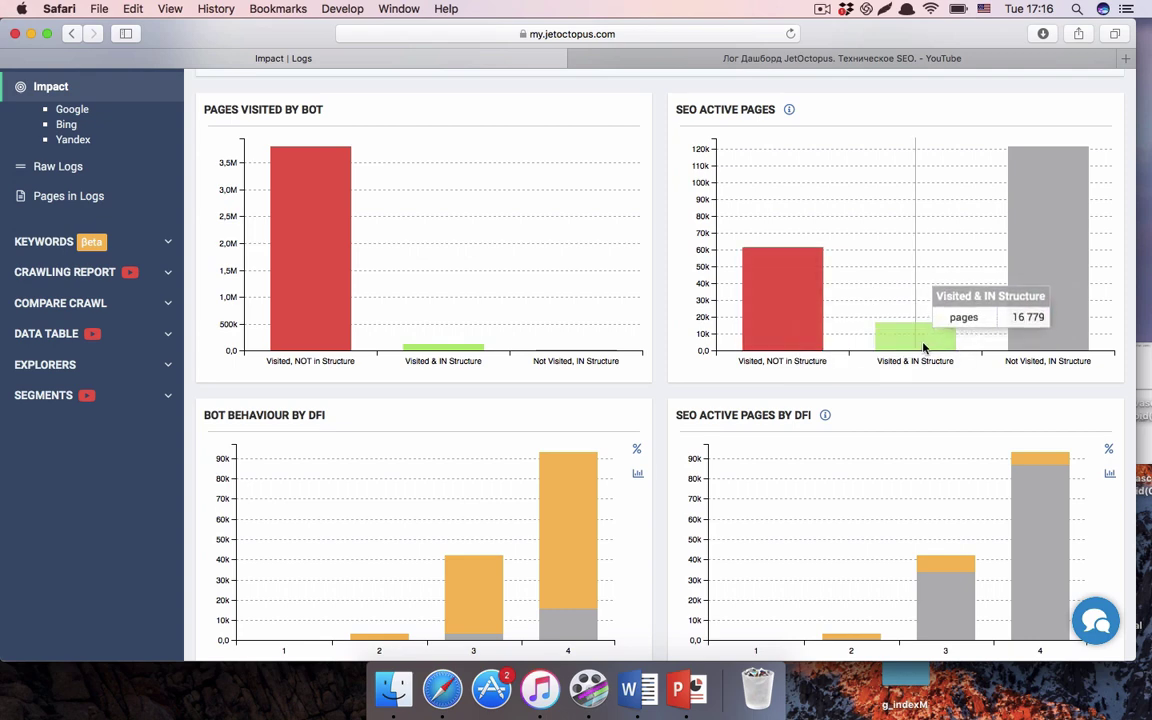
mouse_move(1047, 319)
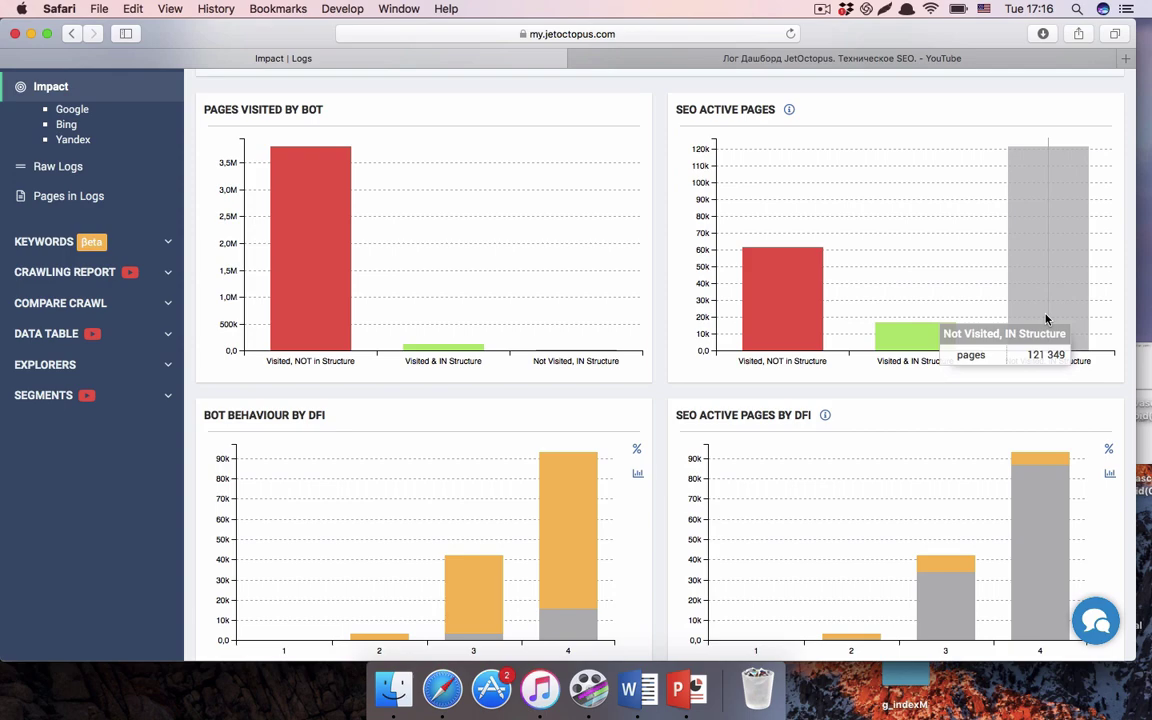
Step: Examine the visited and not visited pages at each distance level in the Bot Behaviour by DFI chart
scroll(1047, 319, "down", 3)
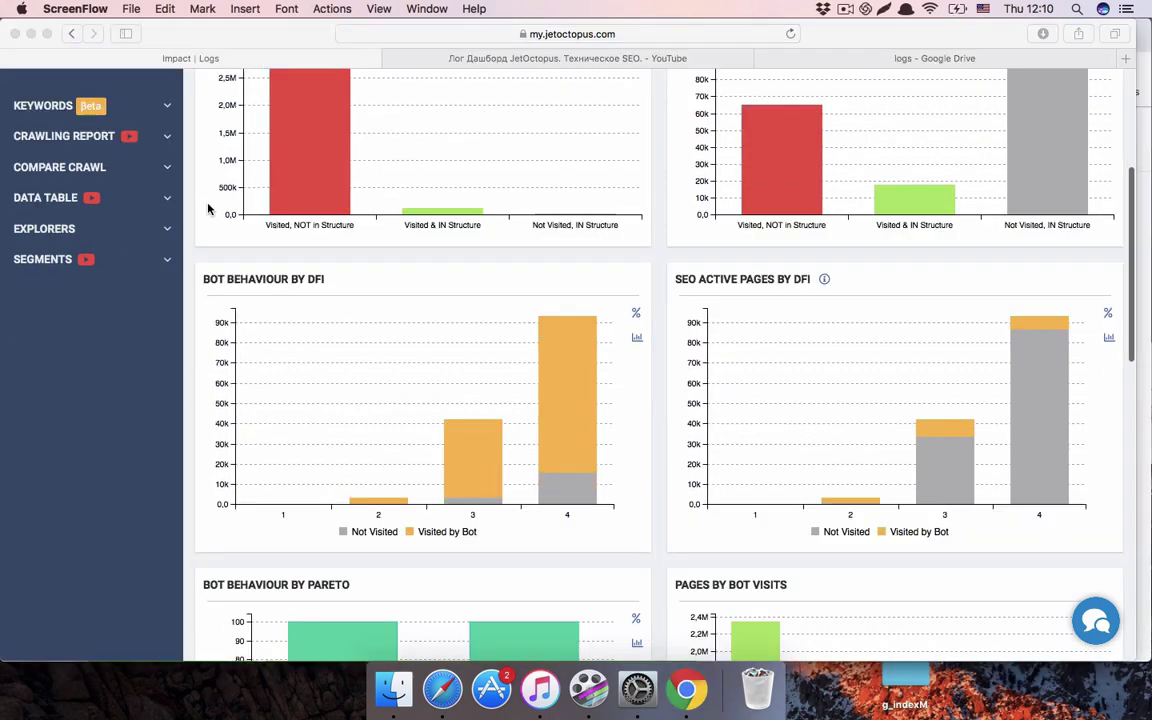
scroll(248, 296, "down", 1)
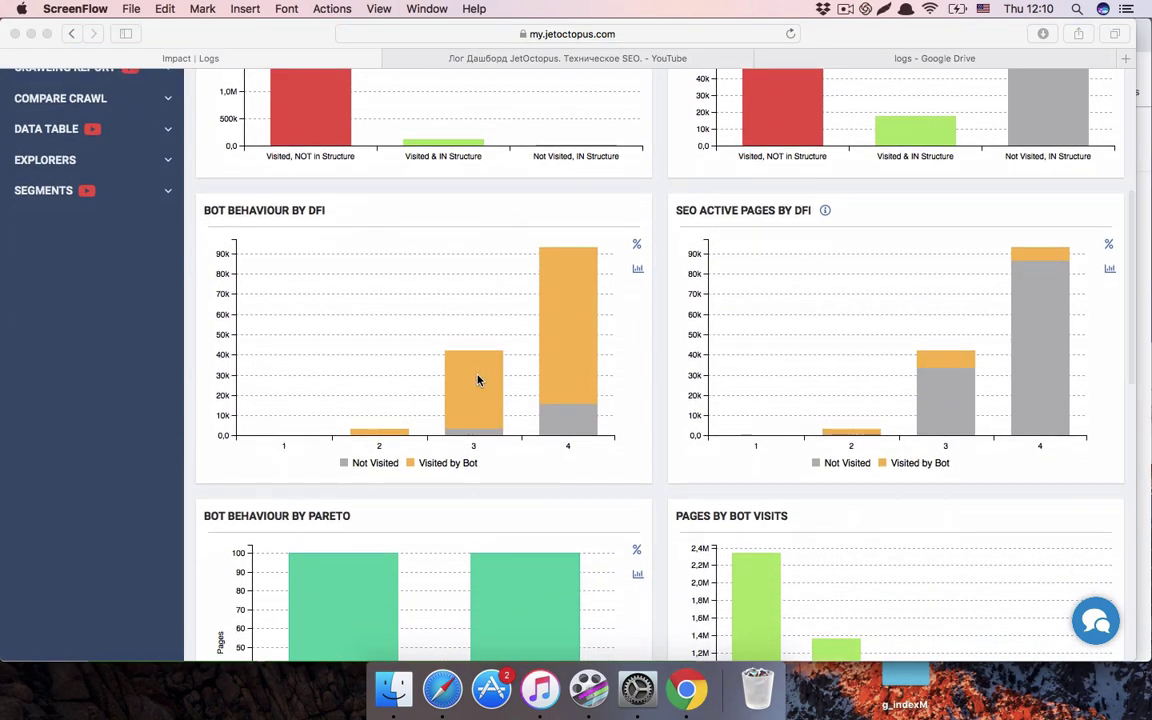
left_click(340, 213)
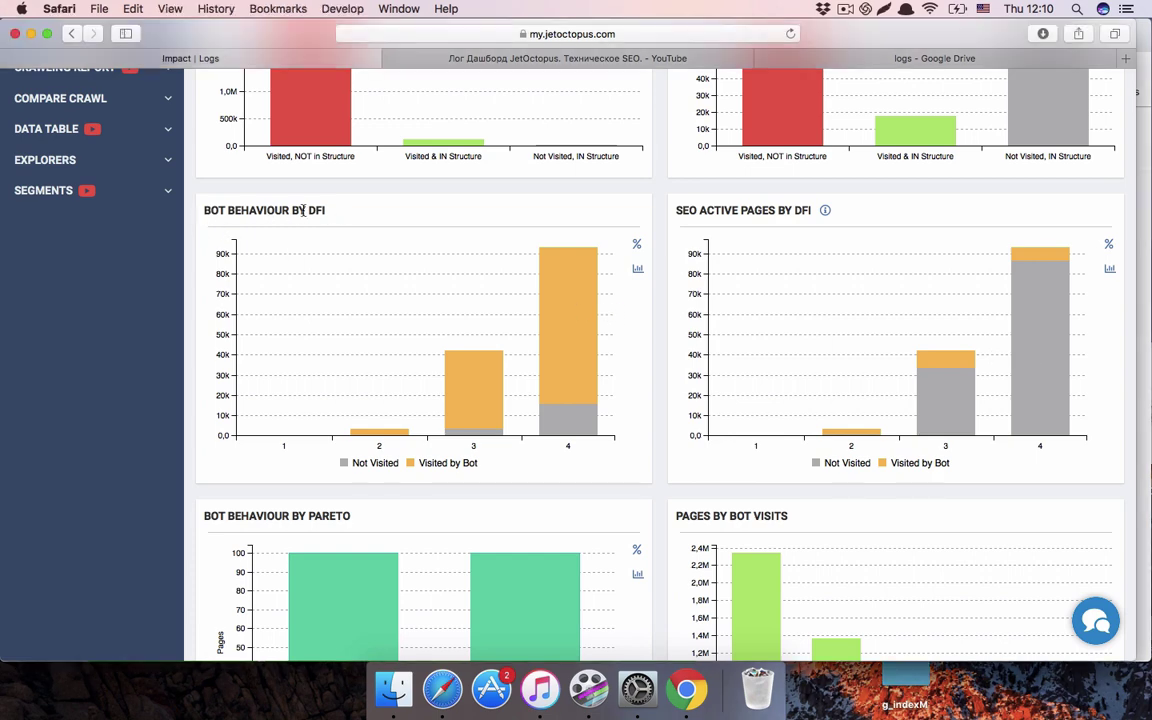
left_click_drag(308, 210, 331, 211)
mouse_move(380, 440)
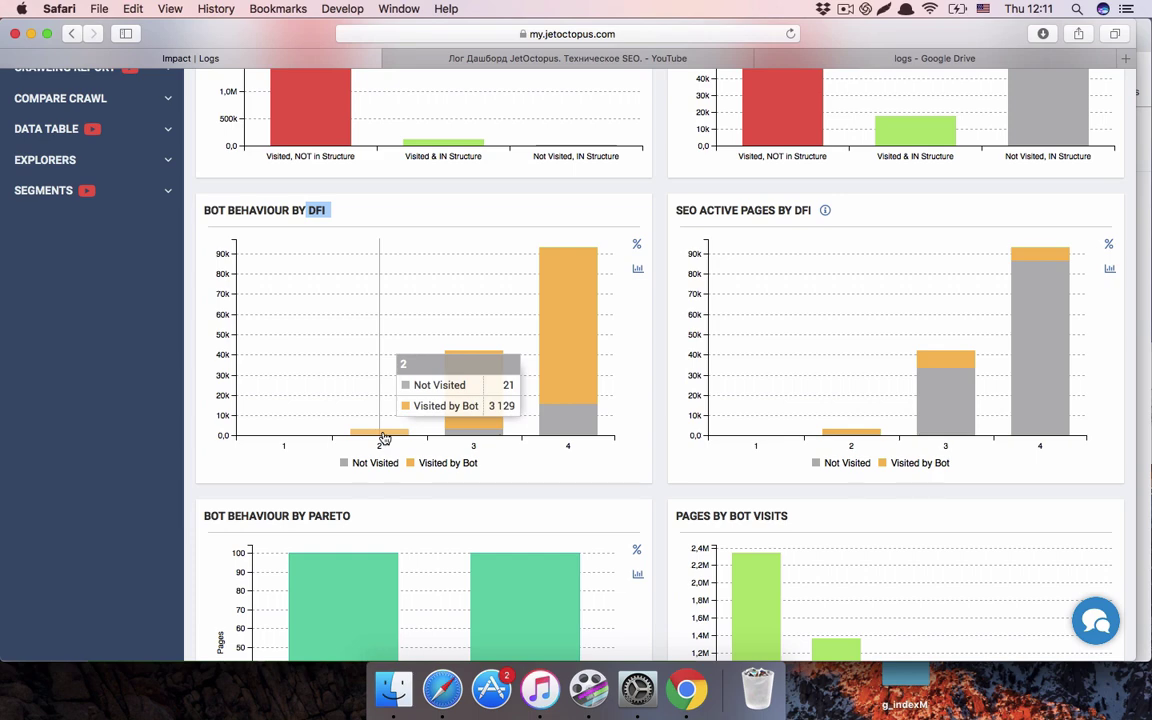
mouse_move(495, 435)
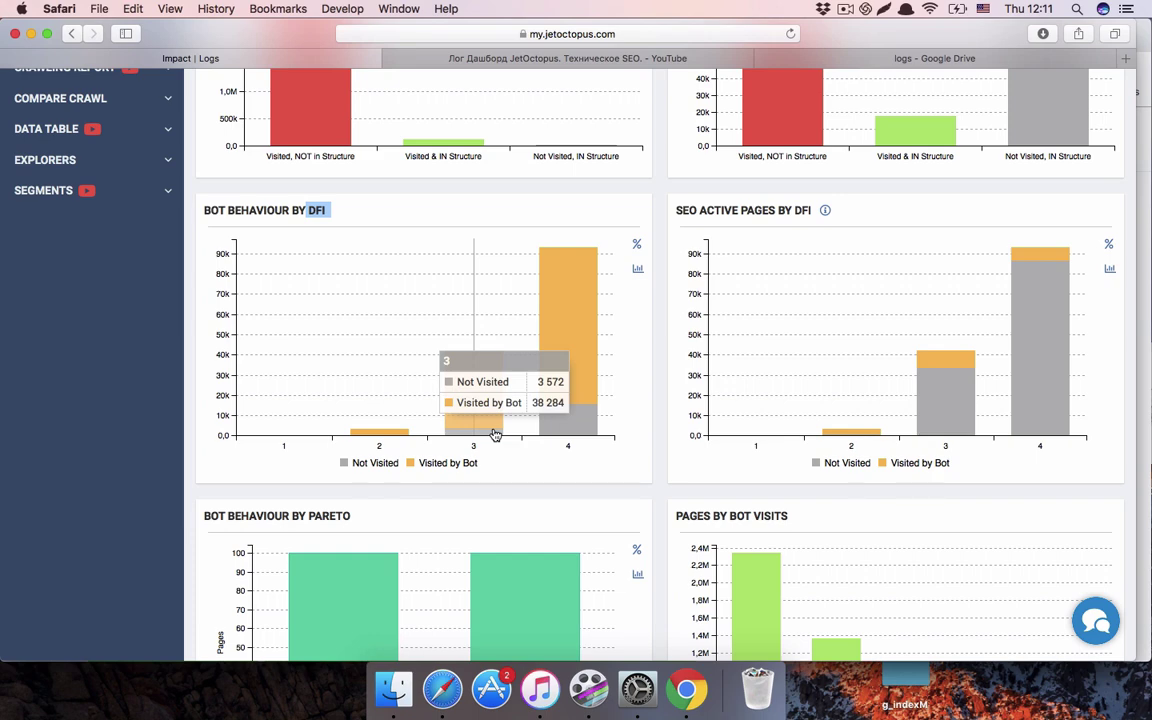
mouse_move(560, 435)
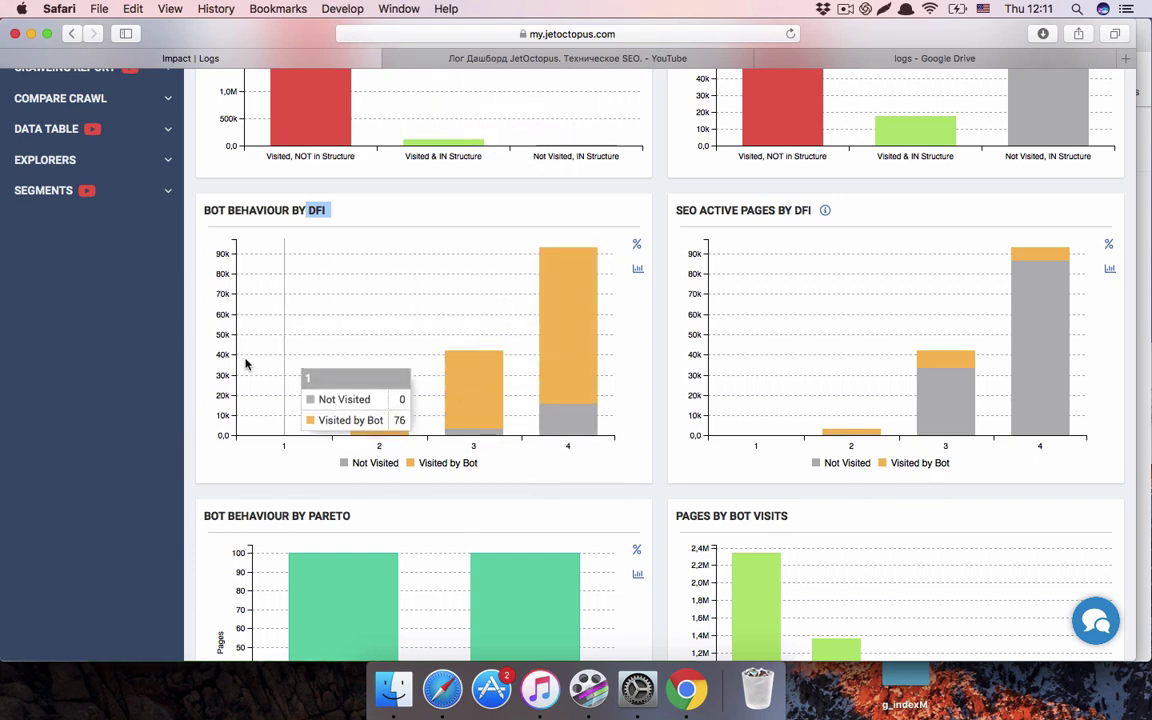
mouse_move(421, 316)
mouse_move(521, 274)
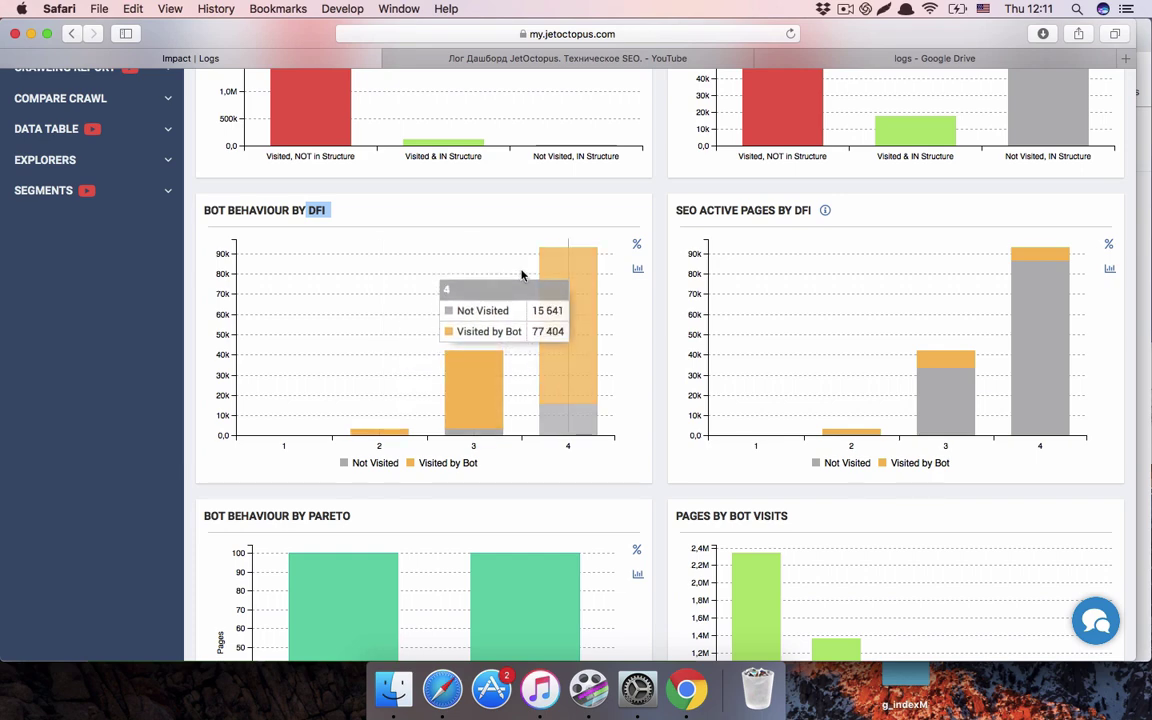
mouse_move(463, 250)
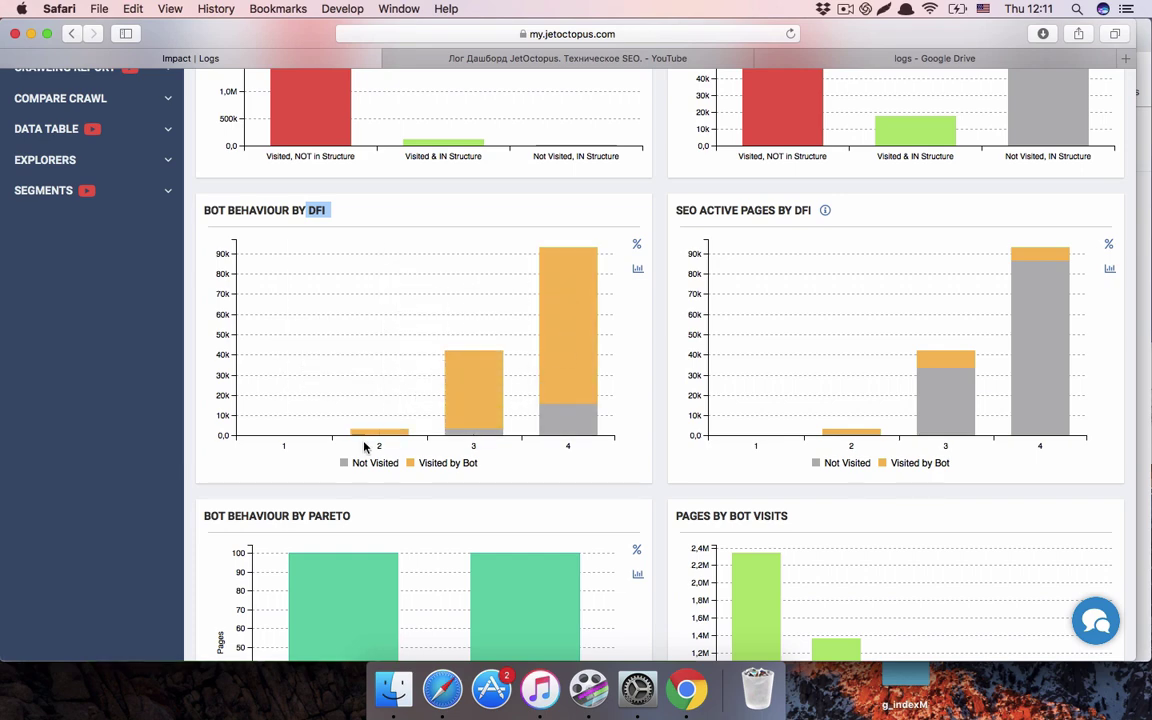
mouse_move(458, 430)
Step: Compare visited and not visited pages by distance level in the SEO Active Pages by DFI chart
mouse_move(1024, 411)
mouse_move(826, 211)
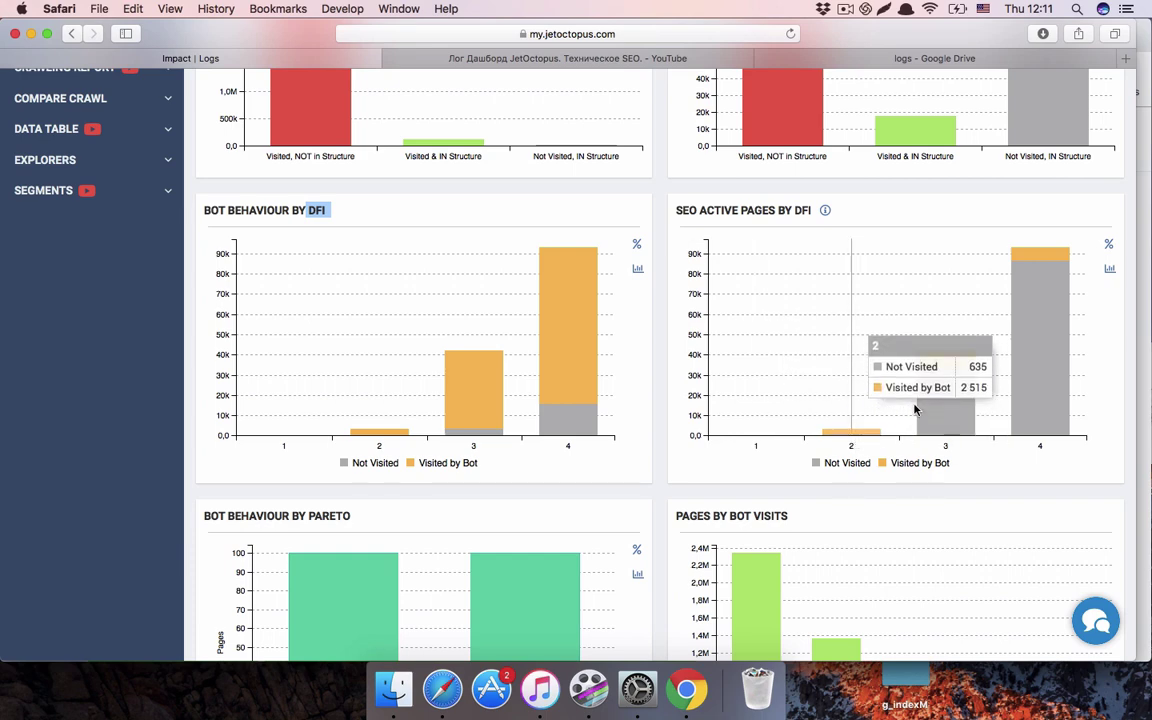
left_click_drag(615, 187, 770, 208)
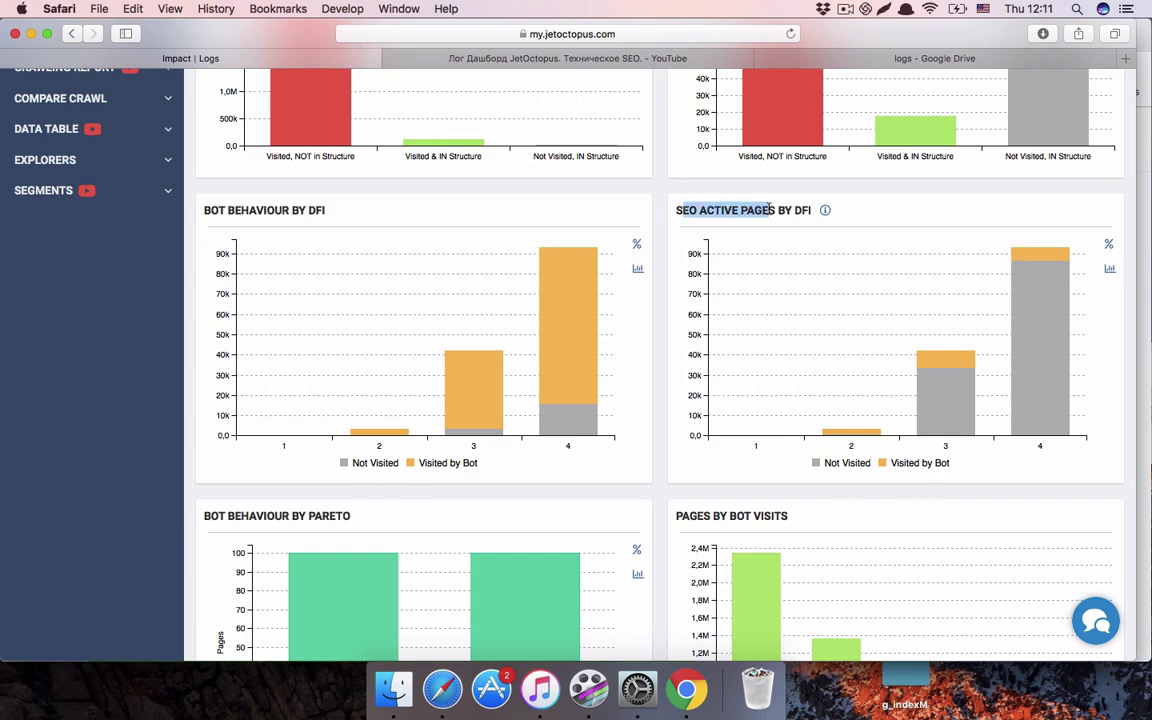
mouse_move(856, 329)
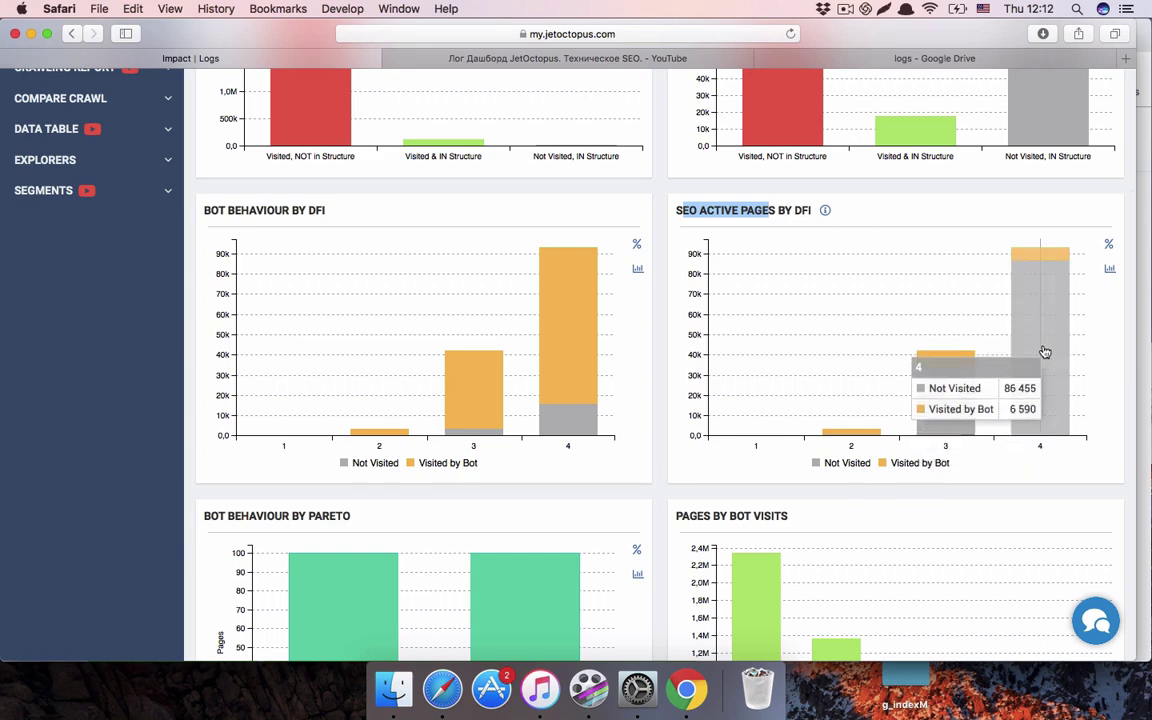
Step: Check the active and not active shares of pages and visits in the Bot Behaviour by Pareto chart
scroll(1051, 350, "down", 2)
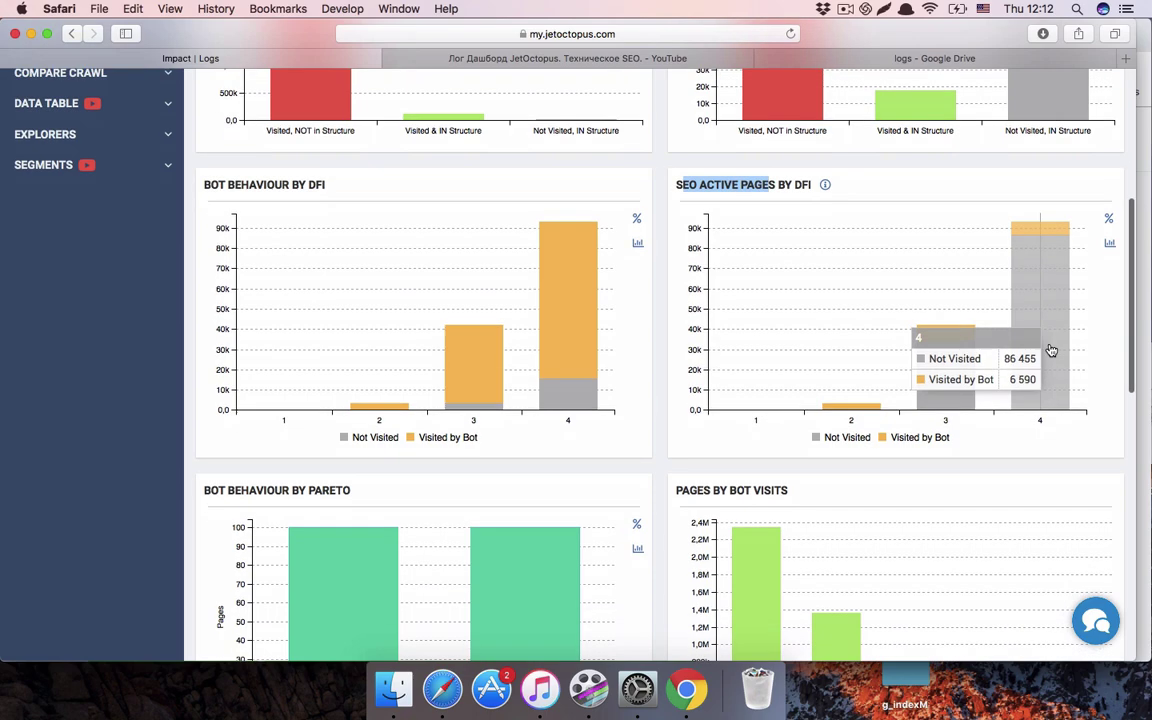
scroll(1051, 350, "down", 4)
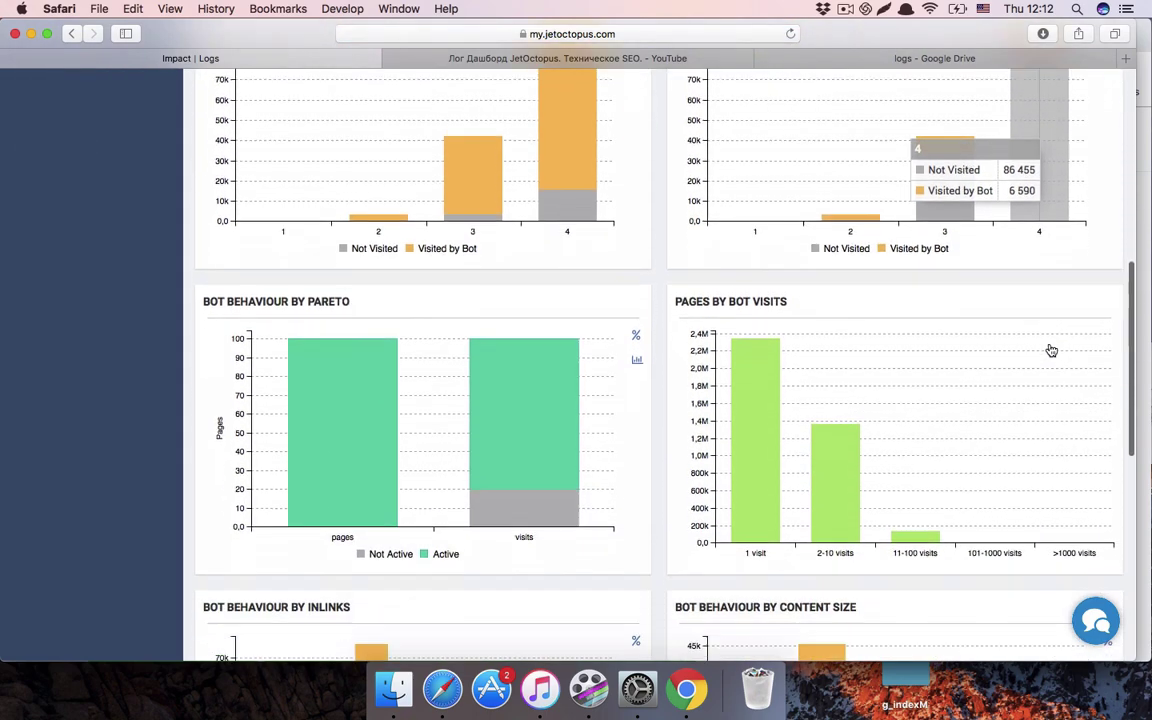
scroll(1051, 350, "up", 1)
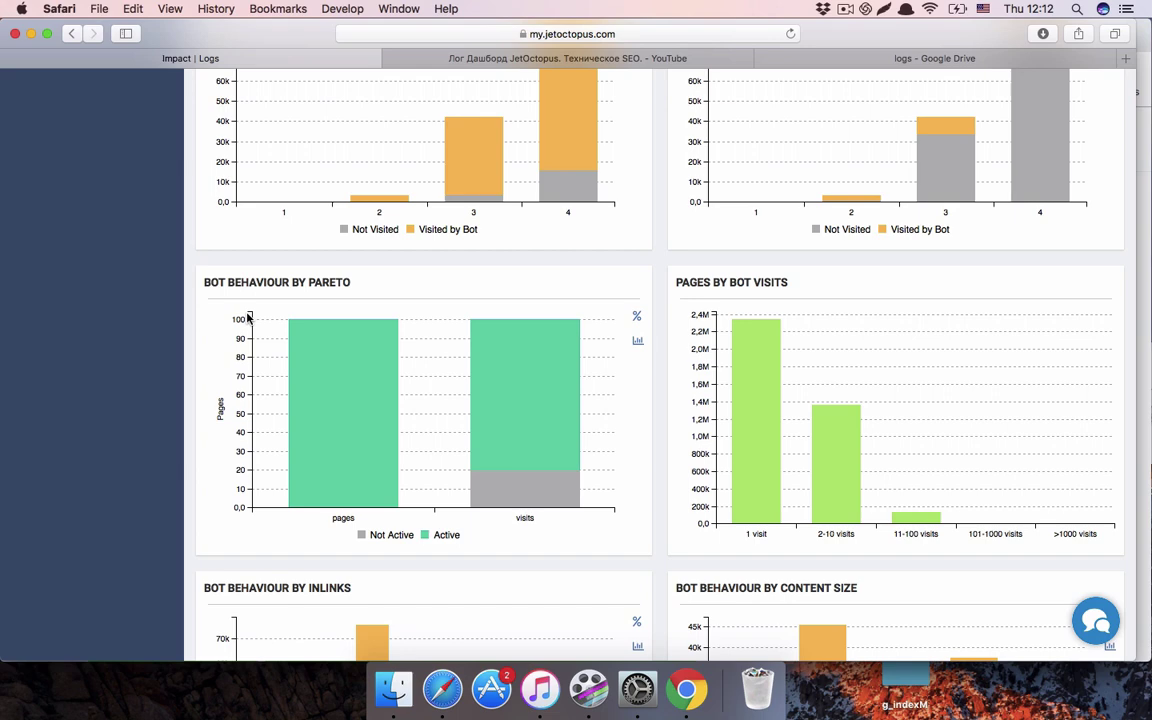
scroll(248, 318, "down", 2)
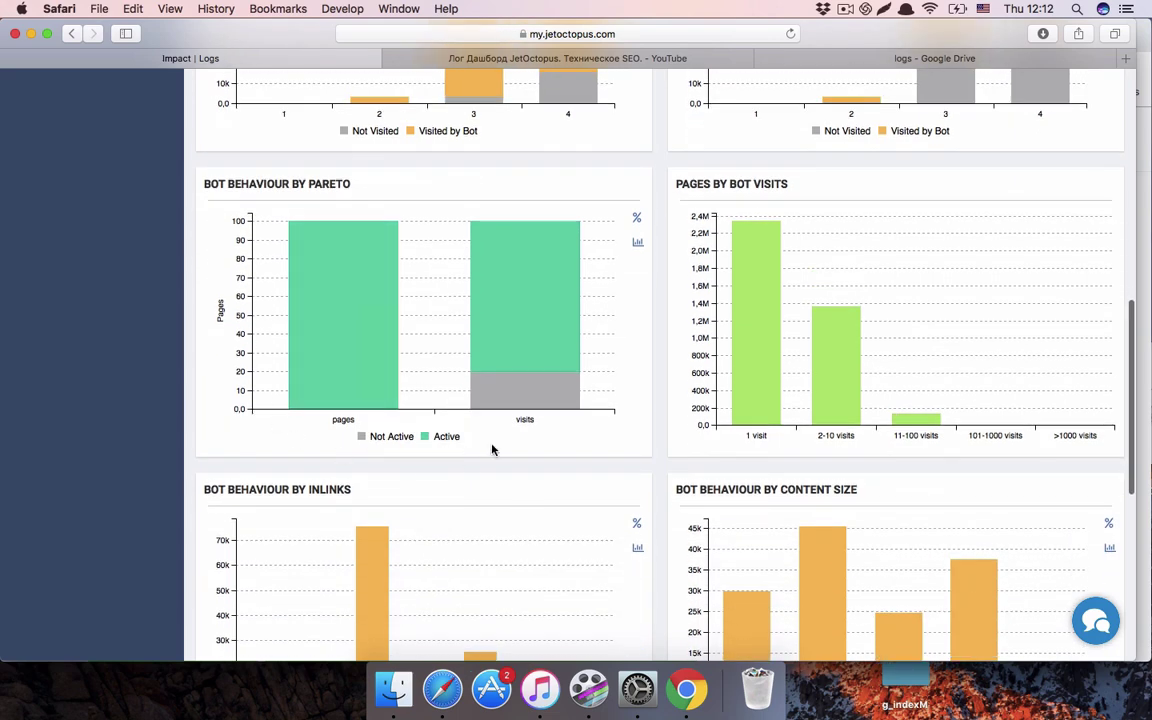
mouse_move(326, 322)
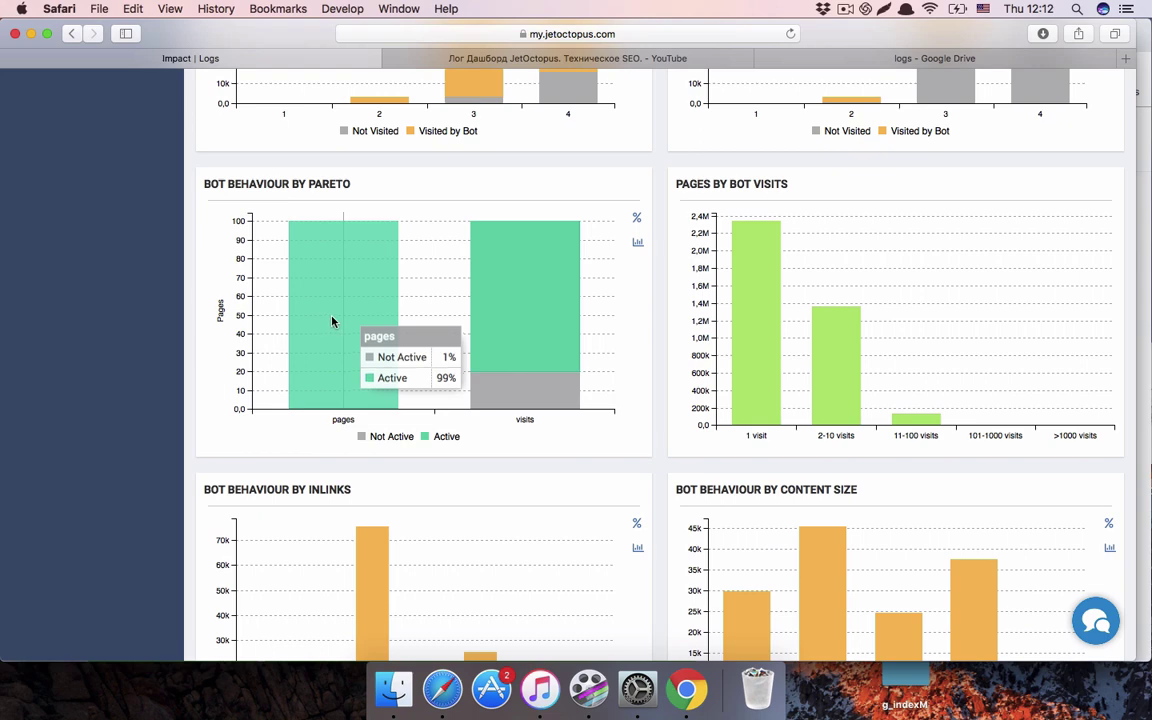
mouse_move(500, 330)
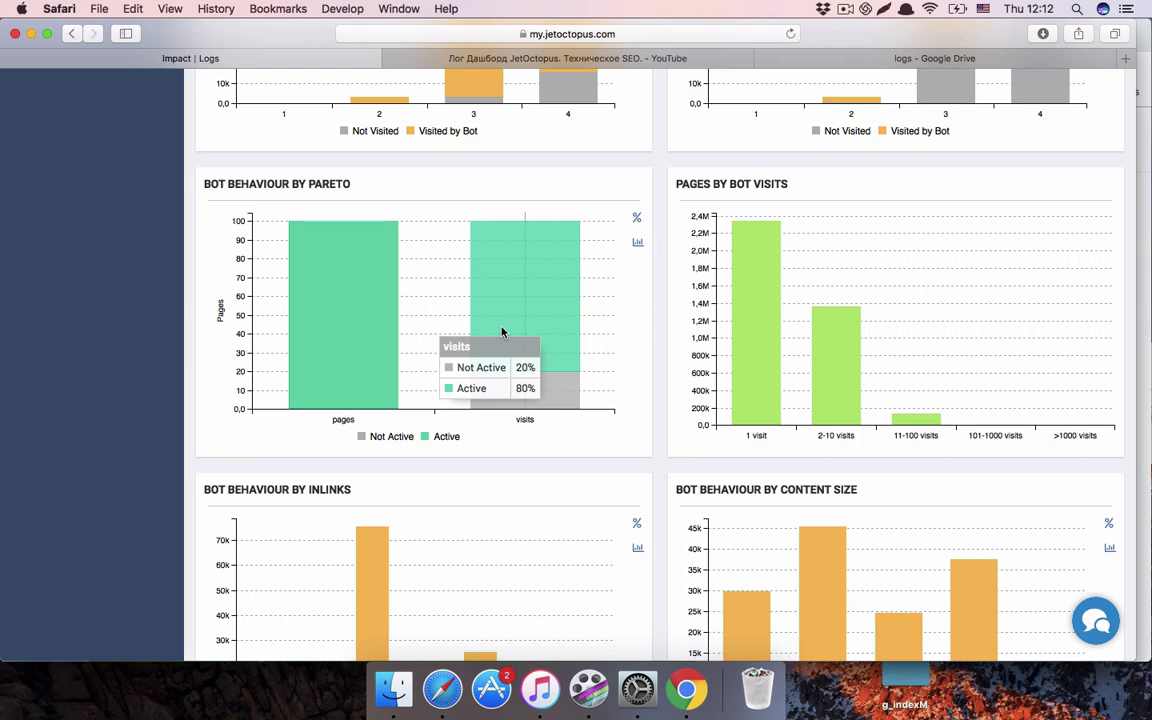
mouse_move(275, 437)
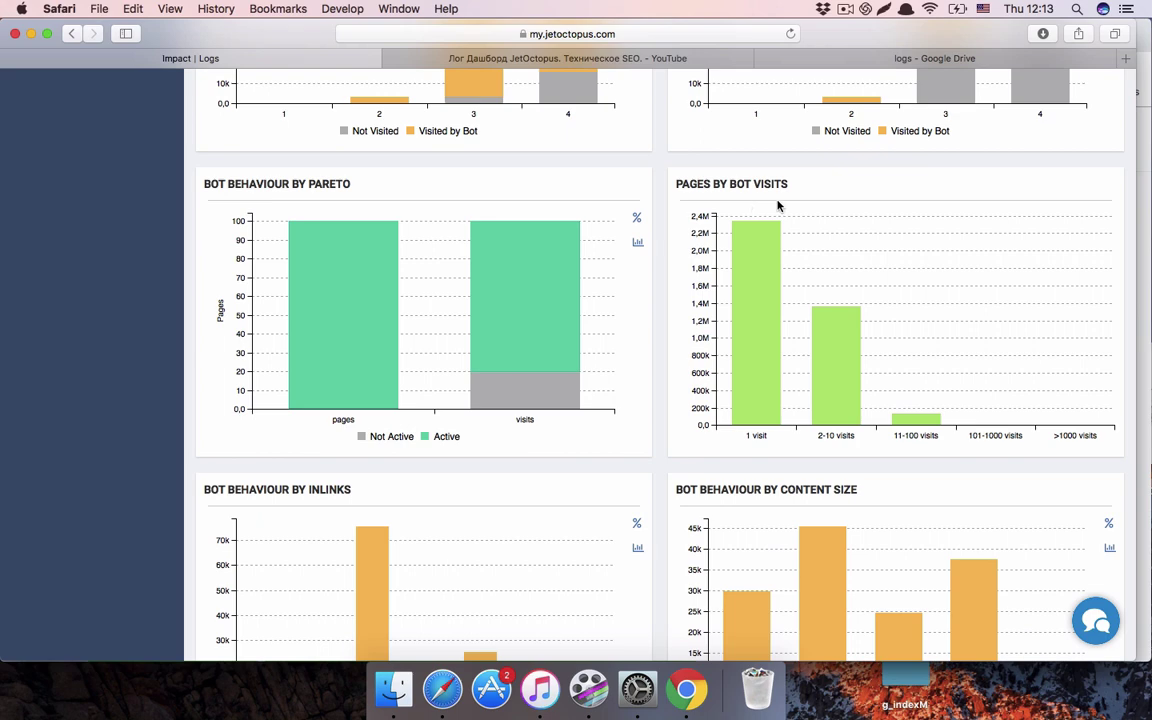
Step: Review the visit-frequency groups in the Pages by Bot Visits chart and the link groups in Bot Behaviour by Inlinks
scroll(797, 207, "down", 3)
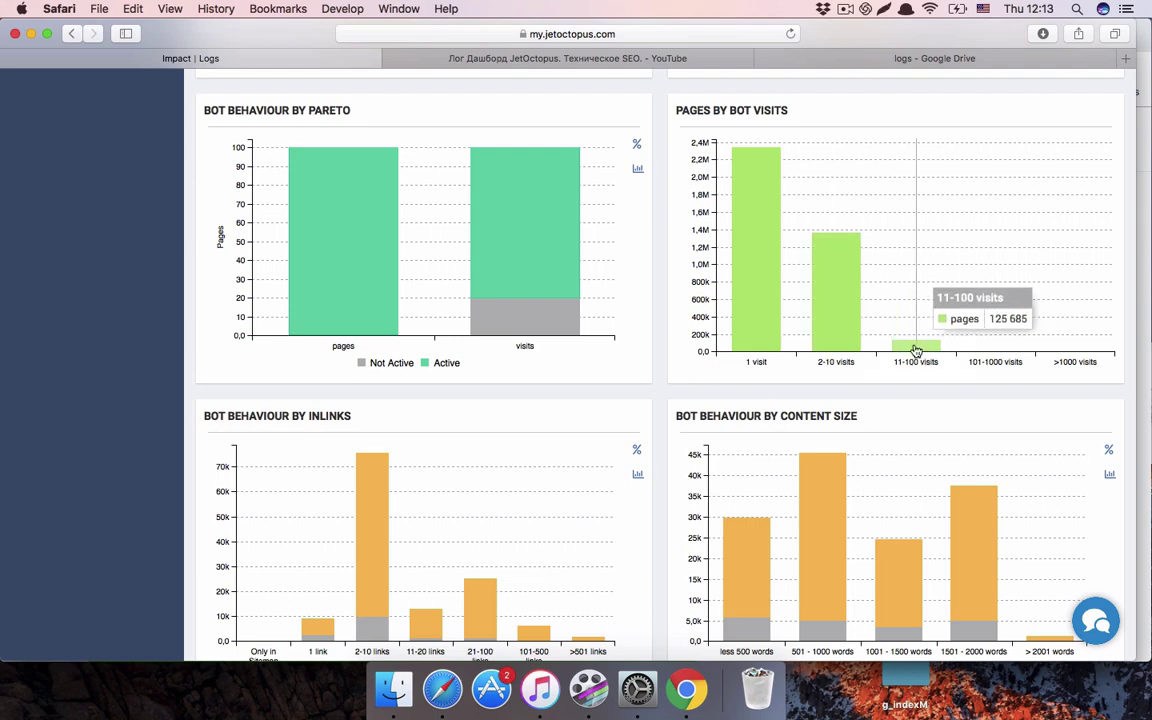
scroll(915, 350, "down", 5)
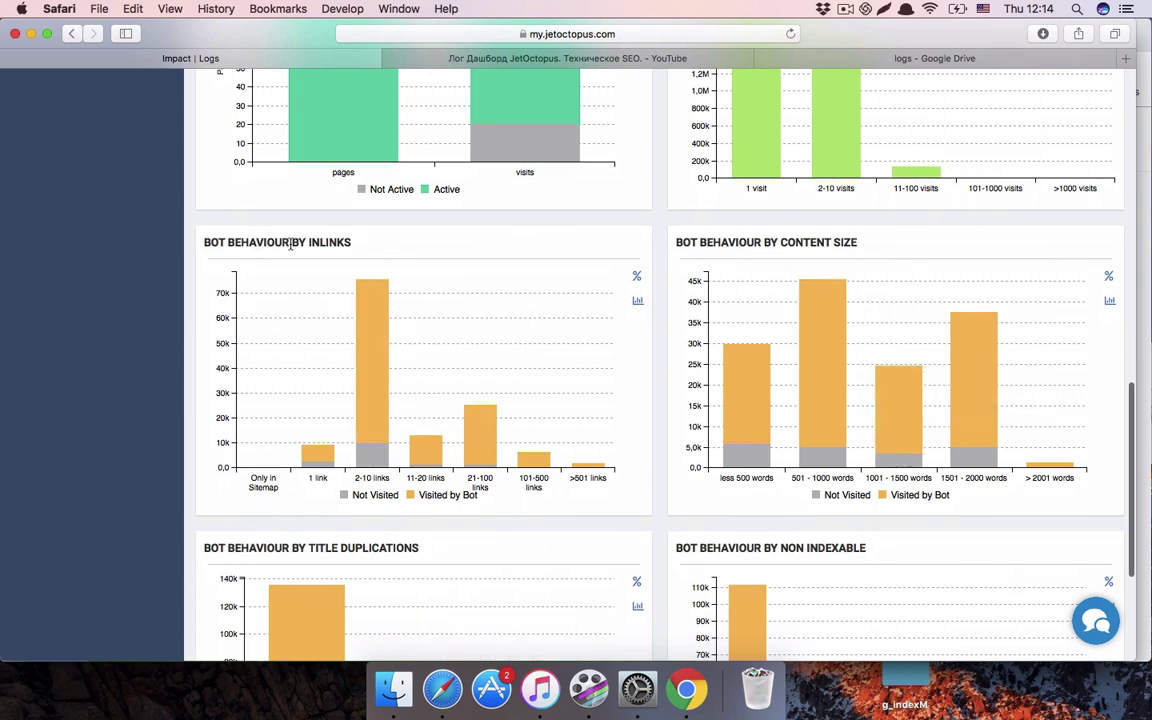
Step: Check bot visits for the longest and shortest word-count groups in the Bot Behaviour by Content Size chart
scroll(337, 247, "down", 3)
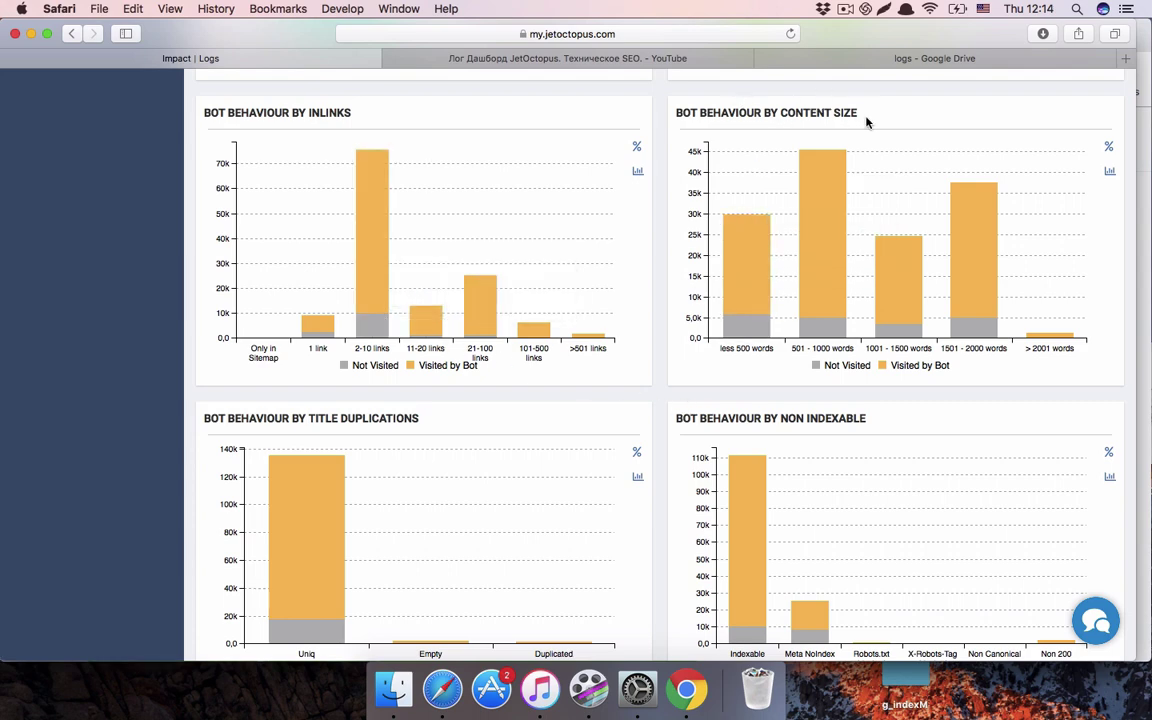
mouse_move(1060, 342)
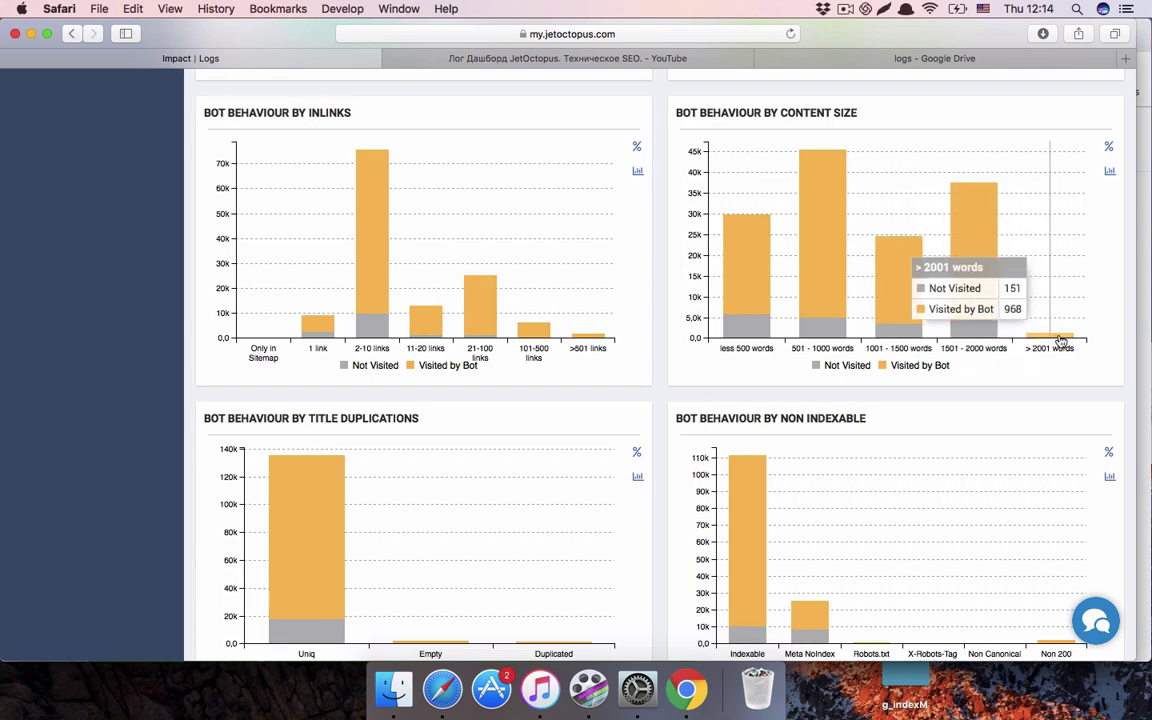
scroll(1060, 342, "down", 2)
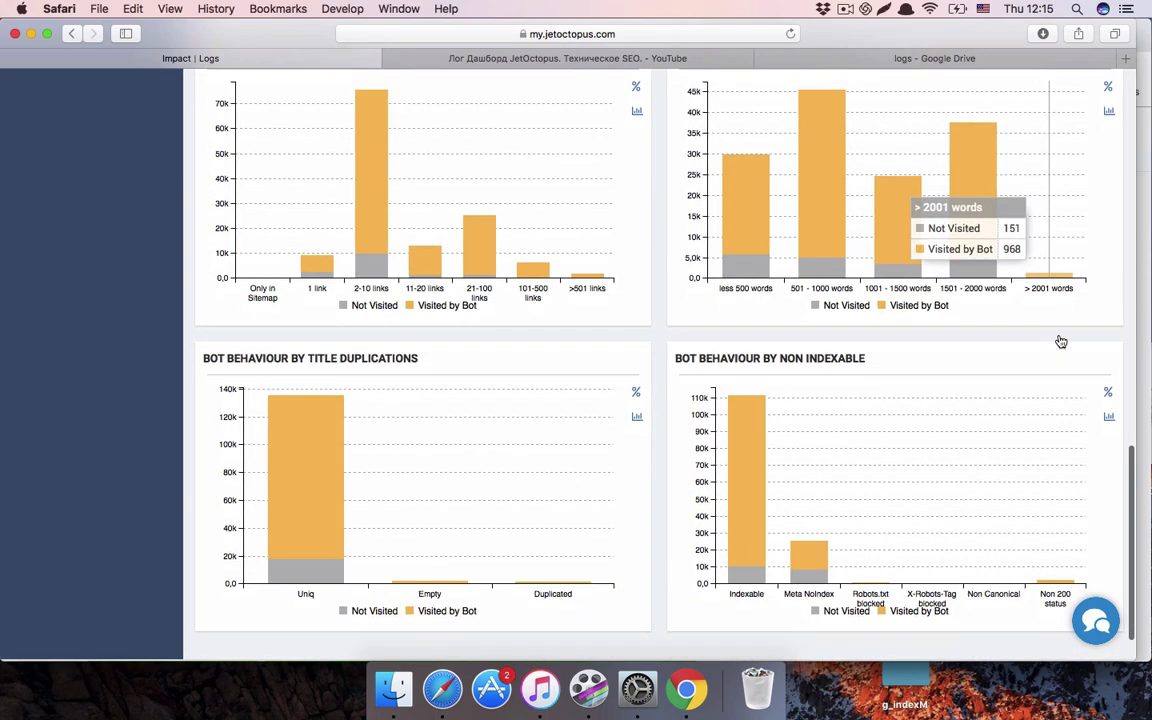
scroll(1058, 338, "down", 2)
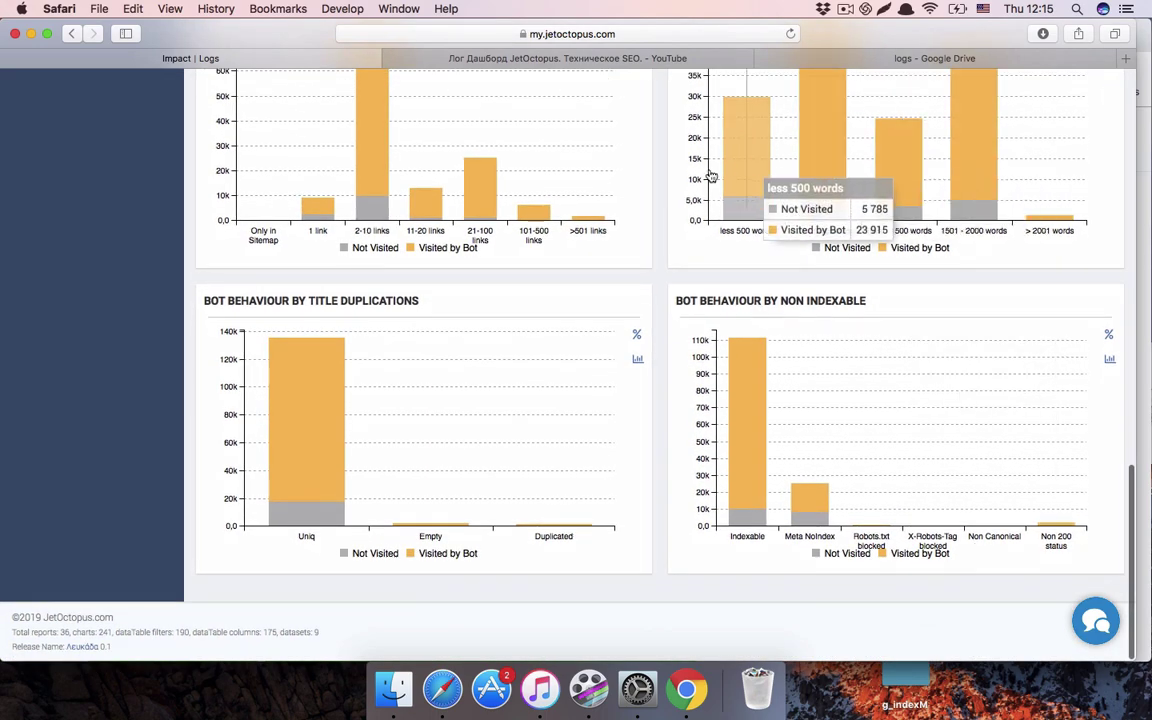
scroll(760, 204, "up", 2)
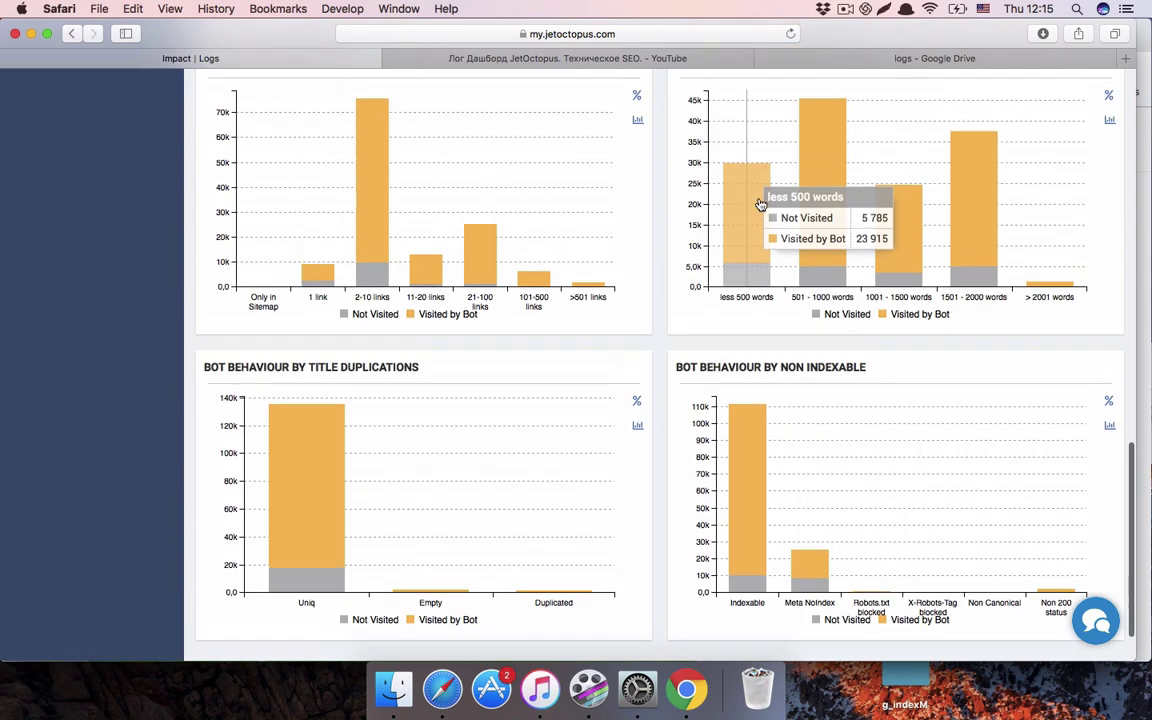
Step: Review the Bot Behaviour by Title Duplications chart and check the indexable pages in Bot Behaviour by Non Indexable
scroll(760, 204, "down", 1)
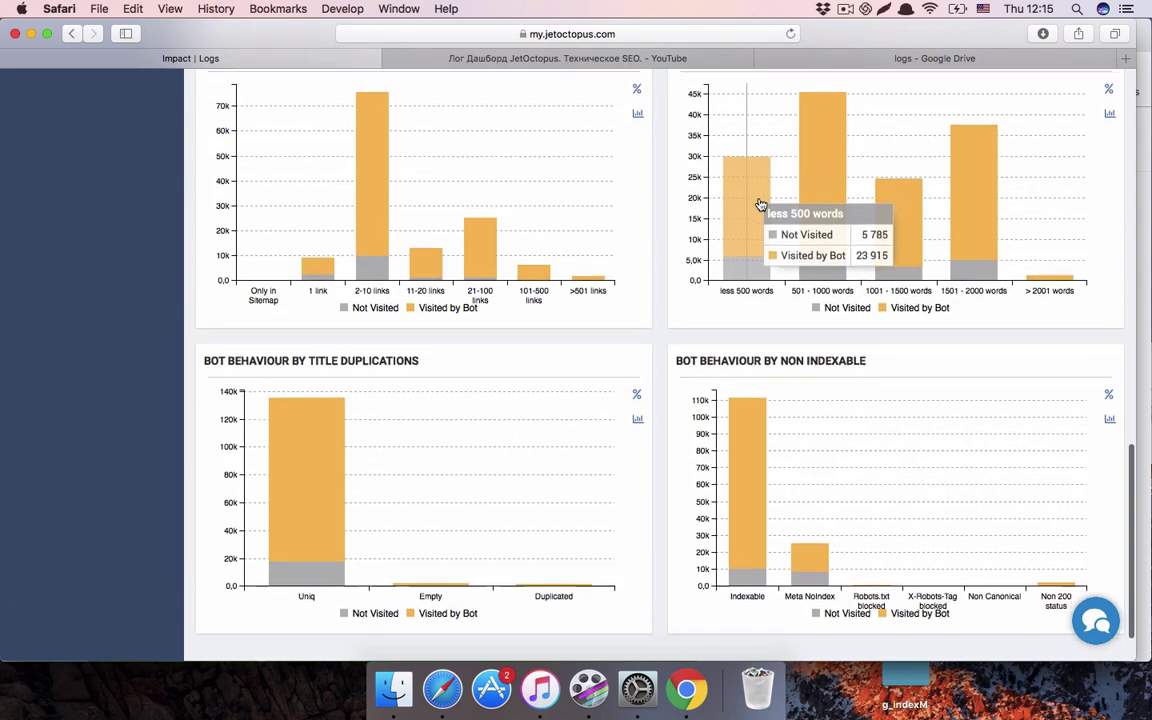
scroll(760, 204, "down", 2)
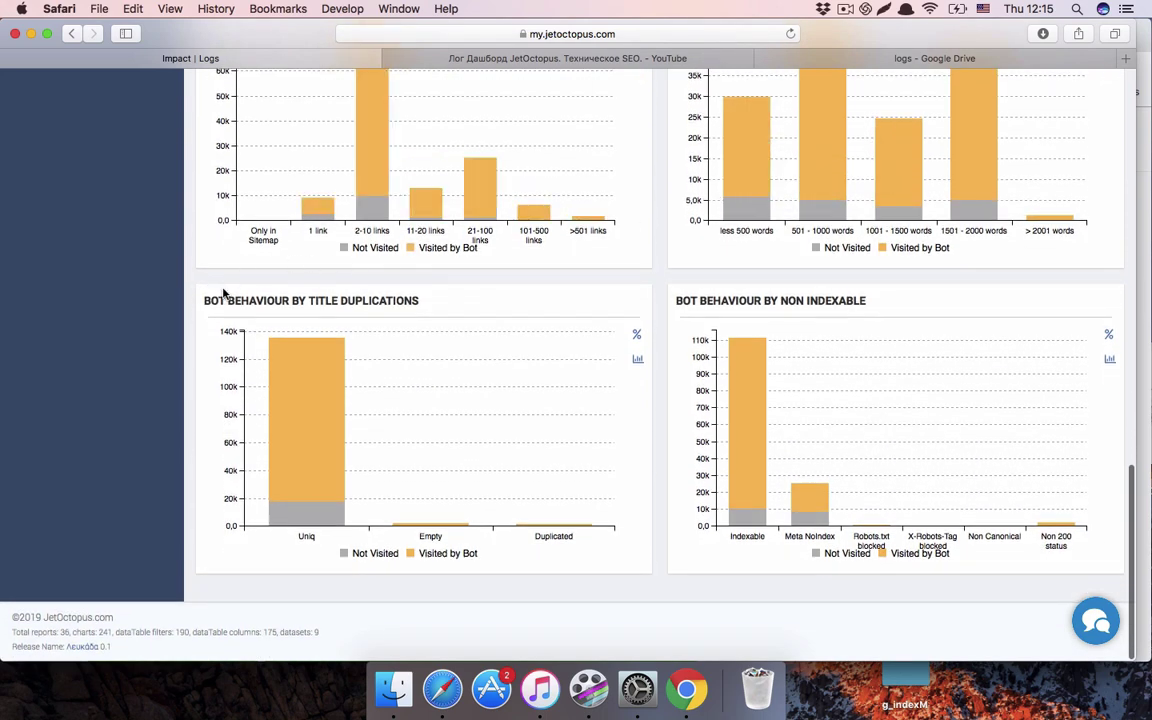
mouse_move(767, 334)
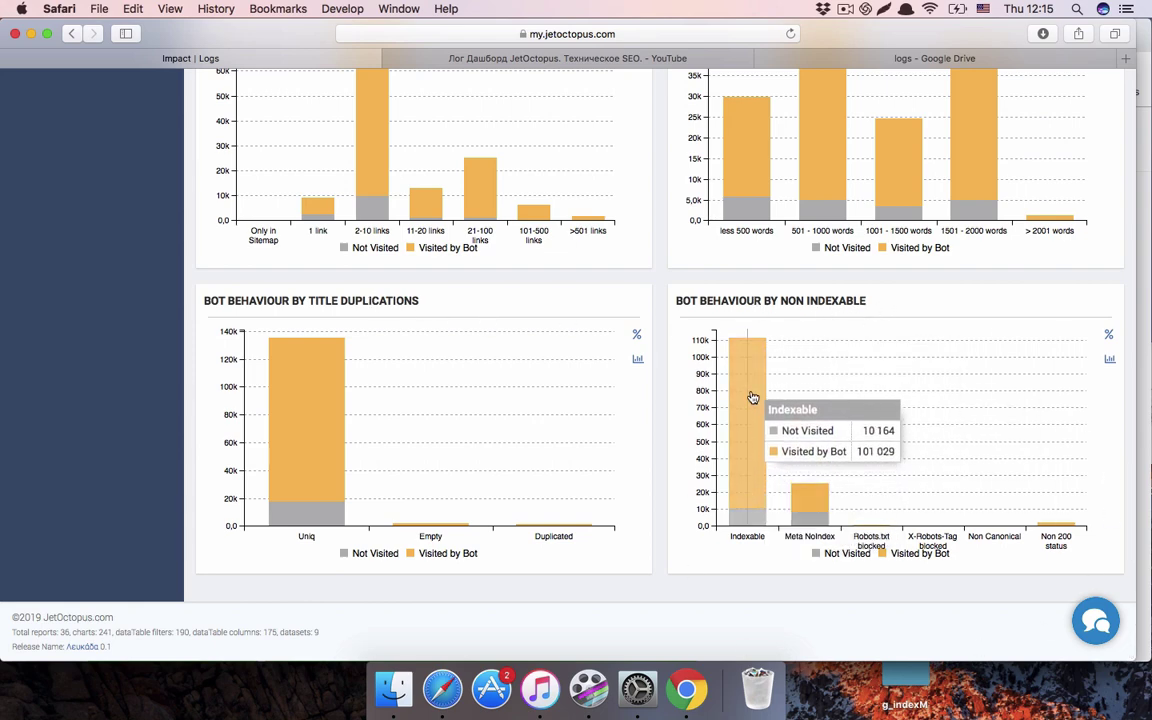
Step: Open the Raw Logs report and go to its data table
scroll(753, 398, "up", 5)
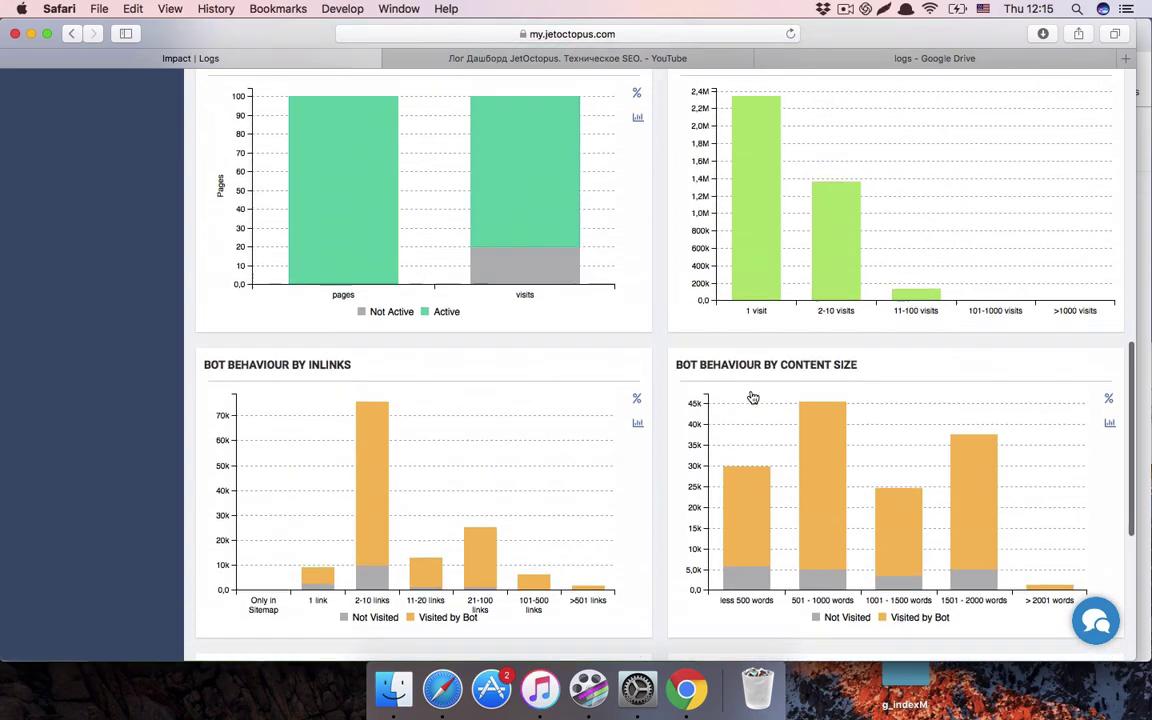
scroll(753, 398, "up", 5)
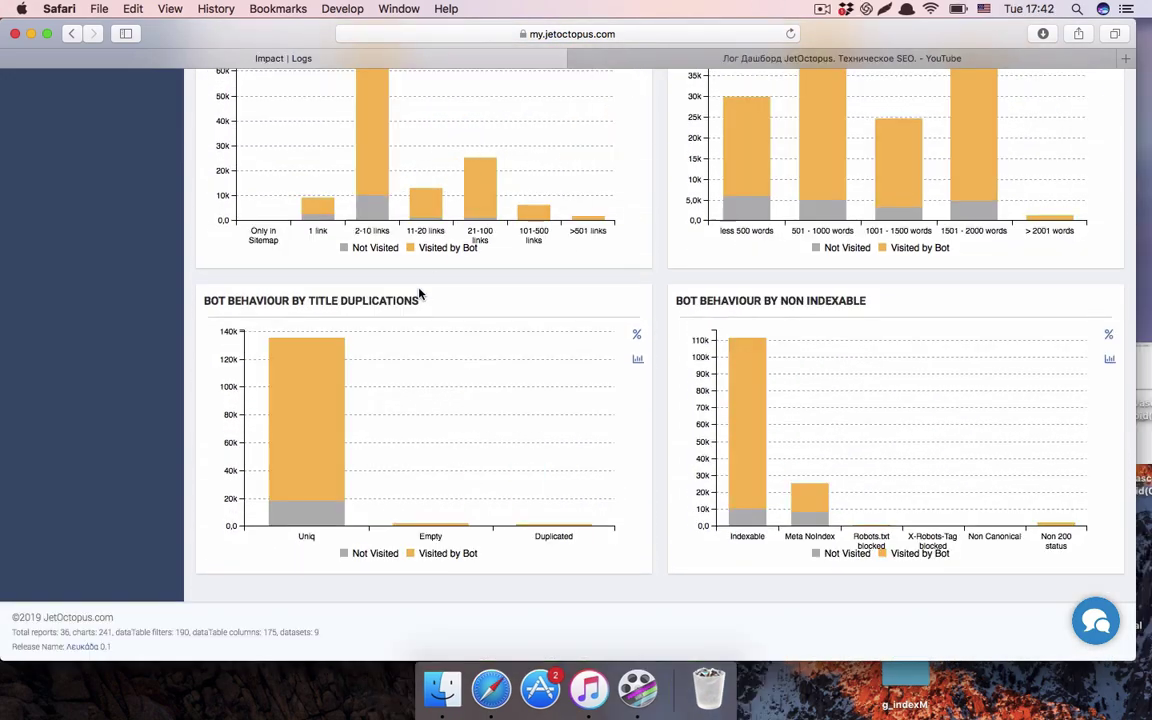
scroll(419, 293, "up", 10)
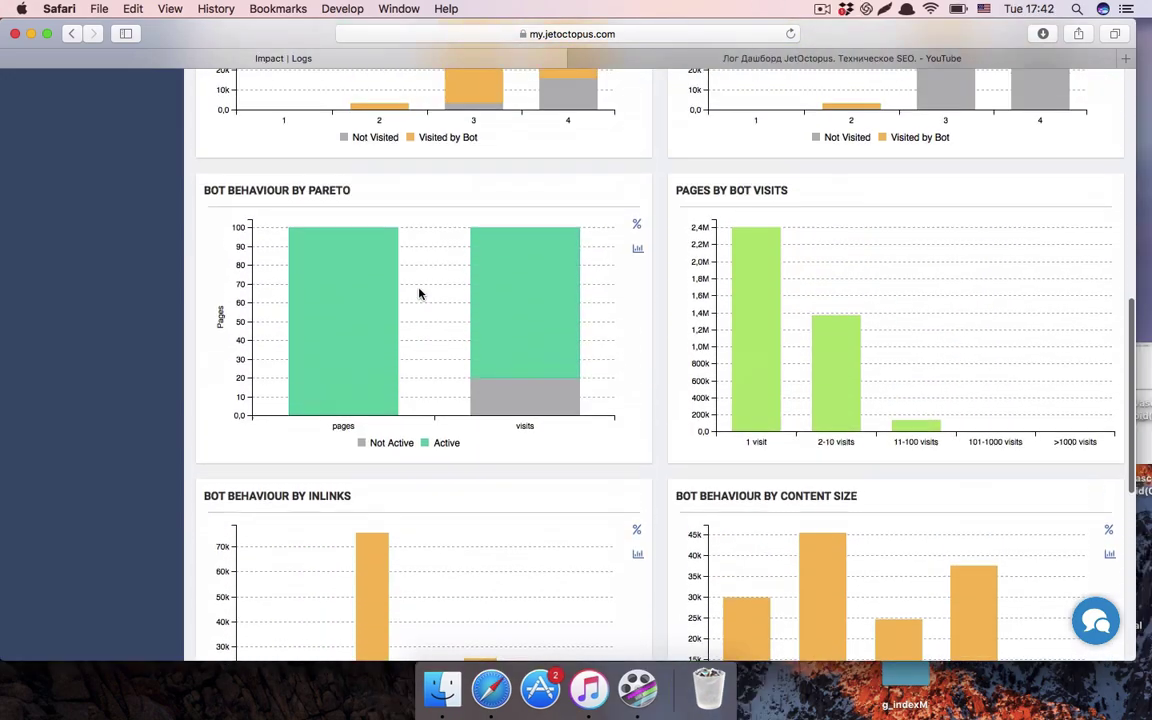
scroll(419, 293, "up", 10)
left_click(58, 322)
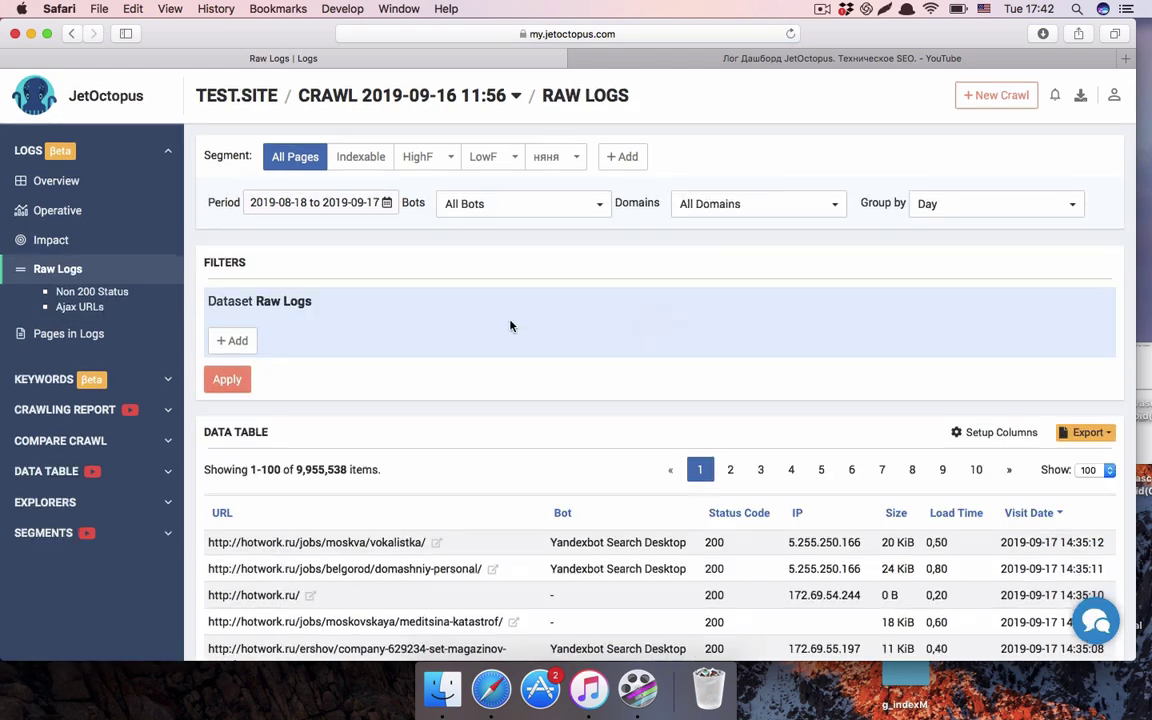
scroll(510, 325, "down", 3)
scroll(510, 325, "down", 2)
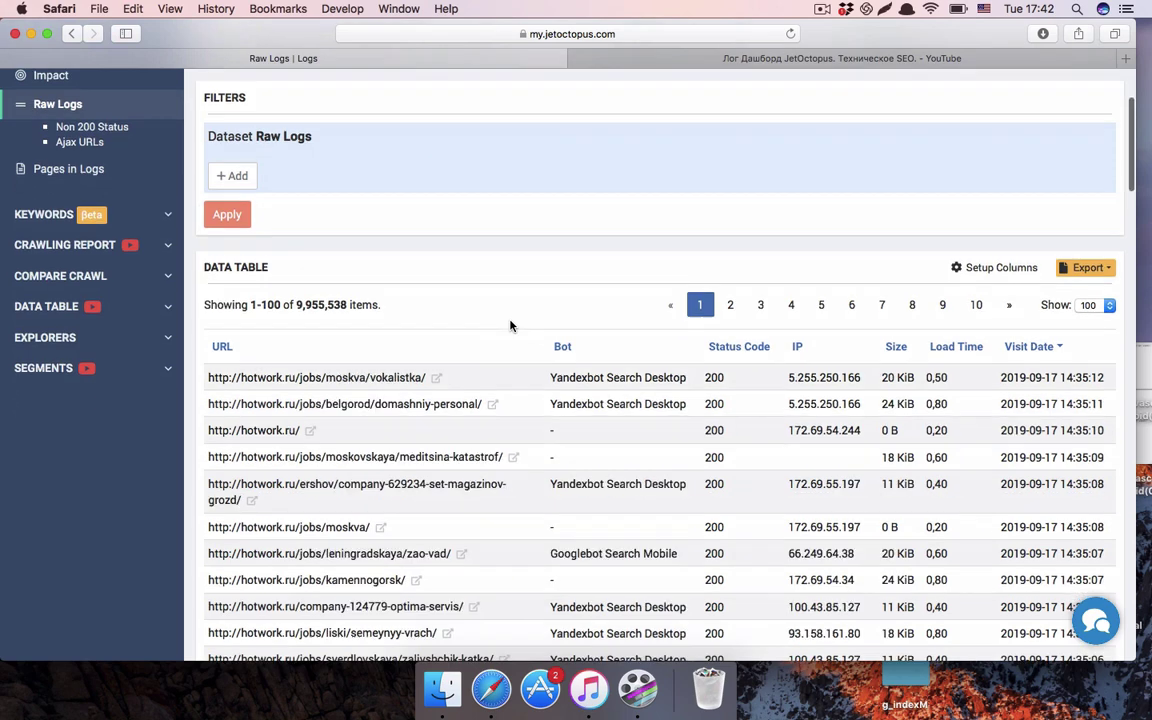
Step: Examine the first raw log entry's bot, status code, IP, size, load time and exact visit time
left_click_drag(1106, 316, 727, 292)
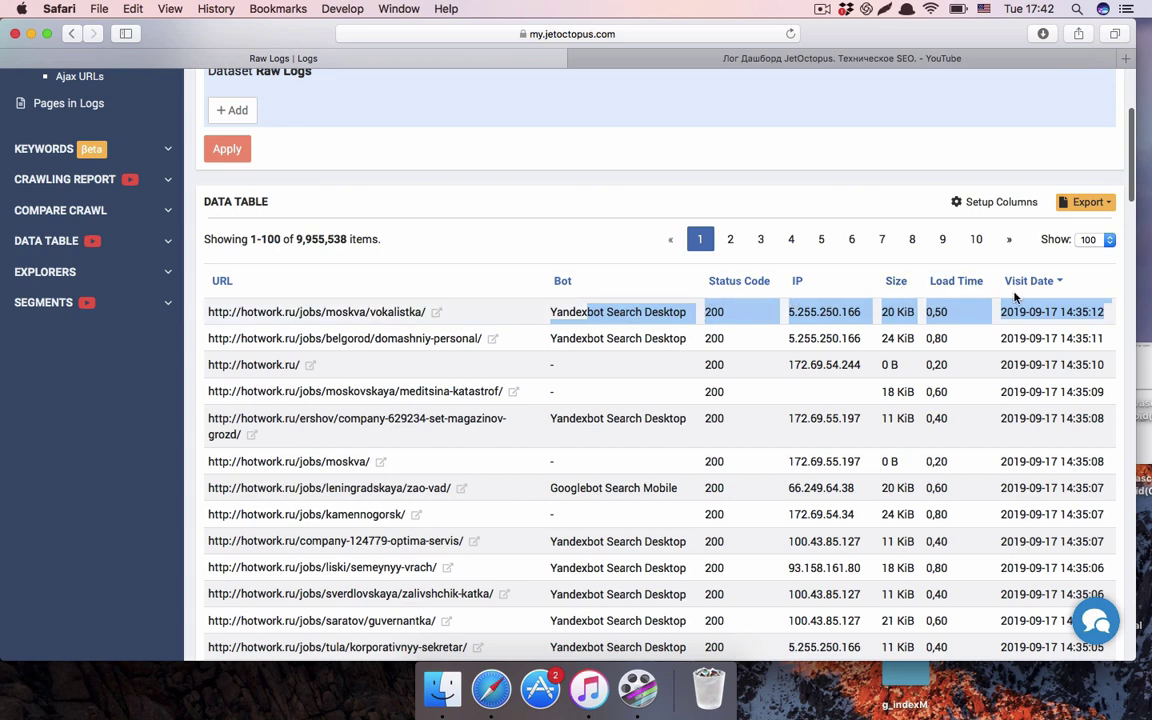
left_click(1072, 311)
left_click_drag(1060, 312, 1107, 312)
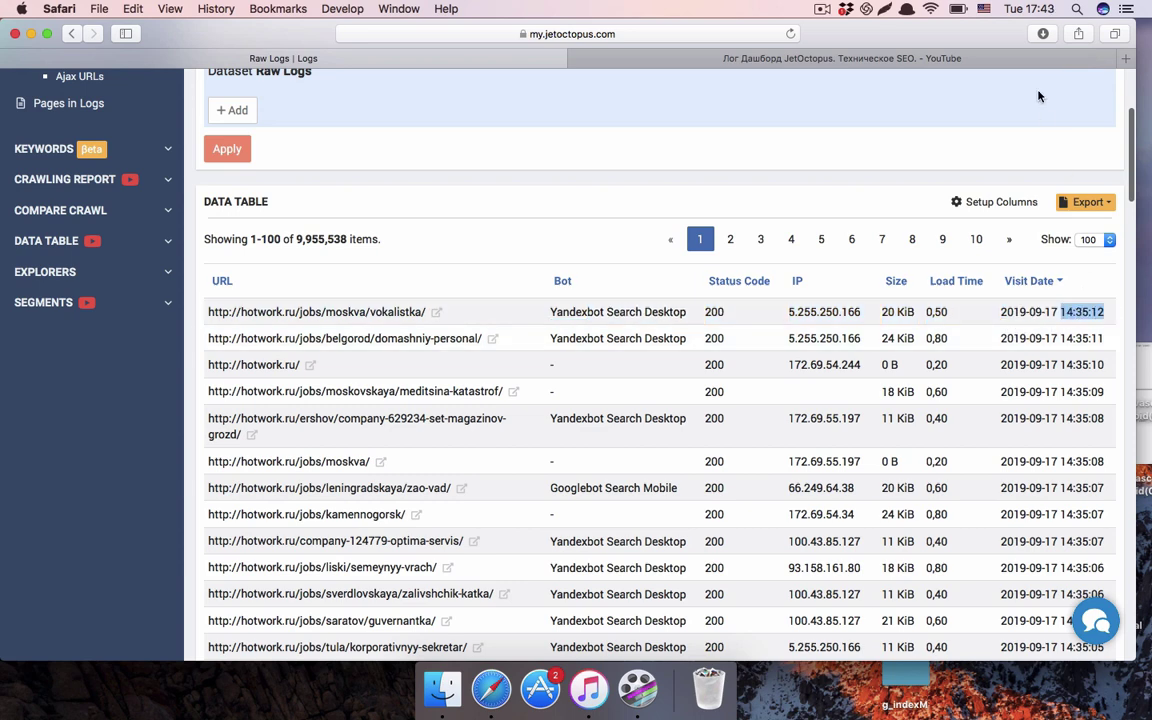
left_click(1038, 12)
left_click(1040, 16)
left_click(1023, 148)
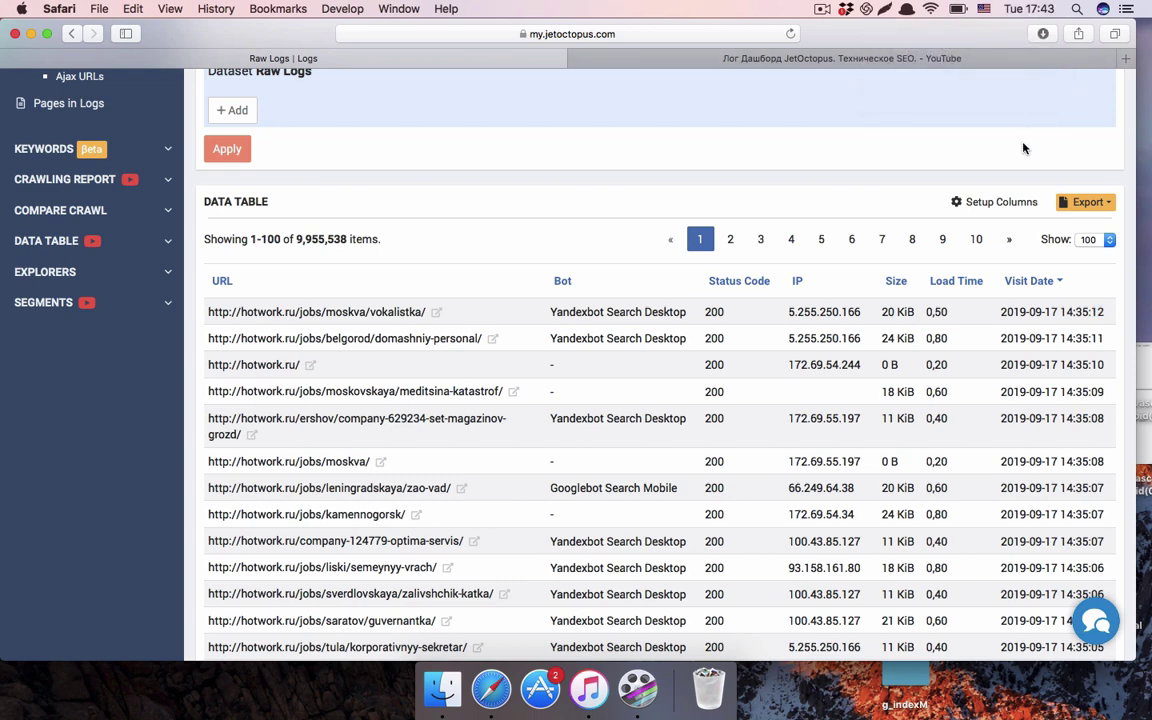
left_click_drag(1061, 312, 1101, 317)
scroll(598, 357, "down", 2)
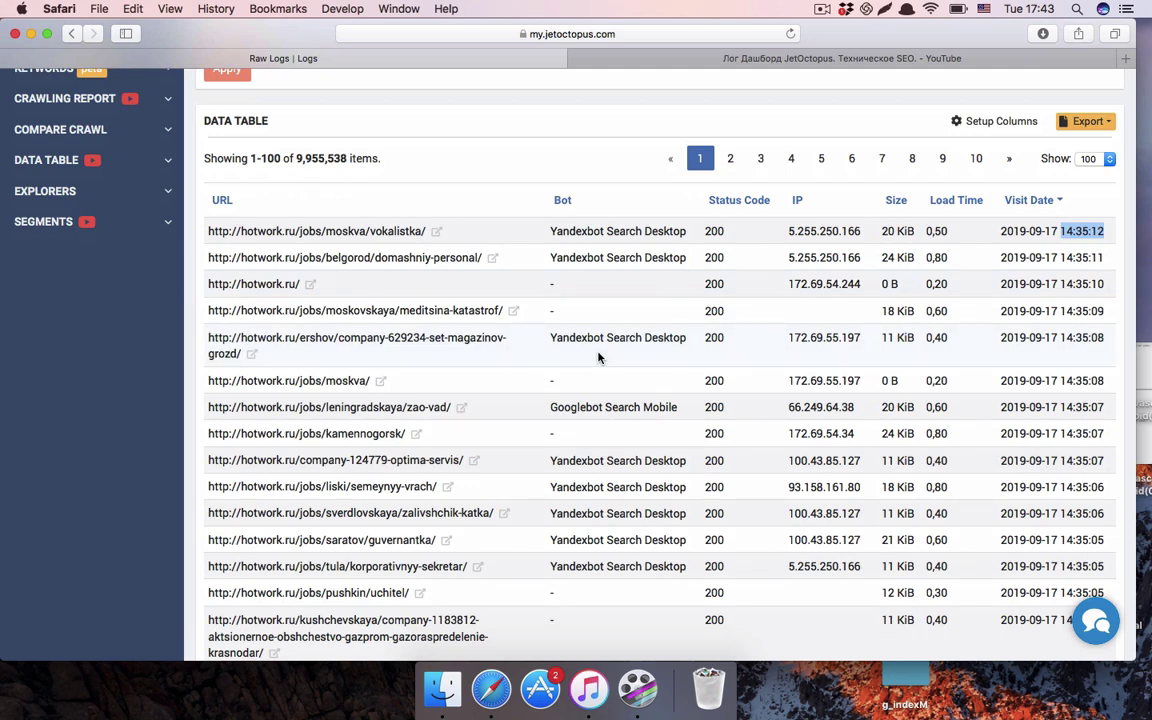
scroll(598, 357, "up", 1)
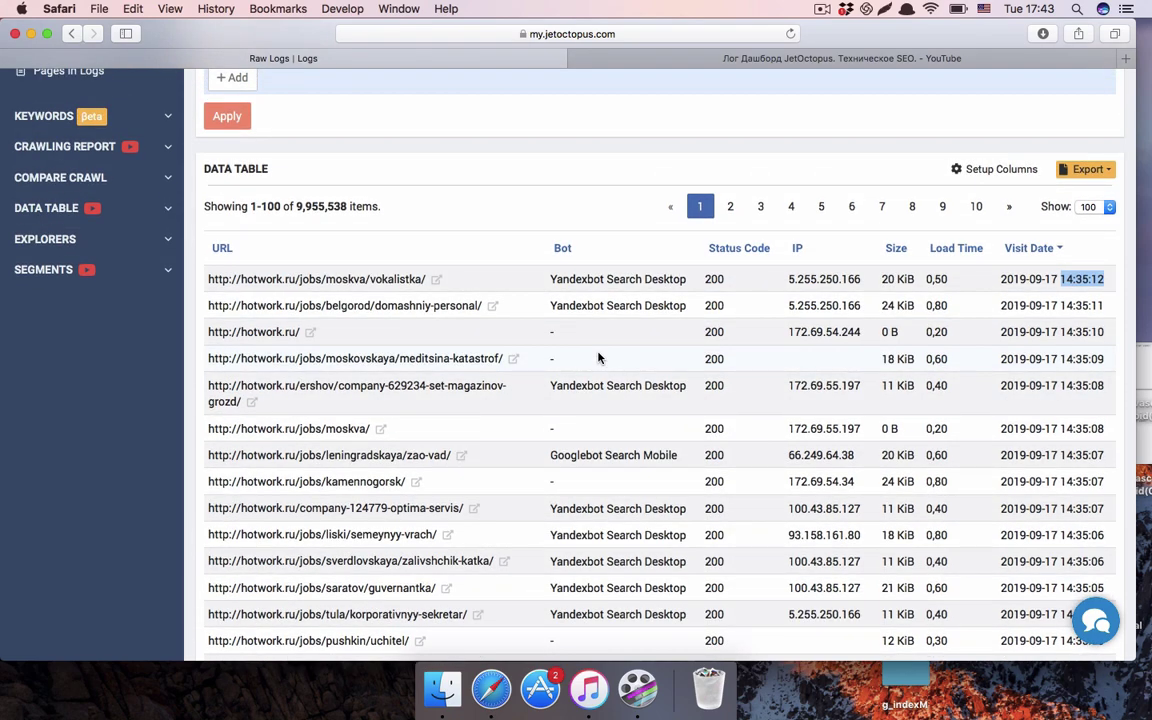
Step: Add a URL filter row to the raw logs and view the available matching conditions
scroll(598, 357, "up", 3)
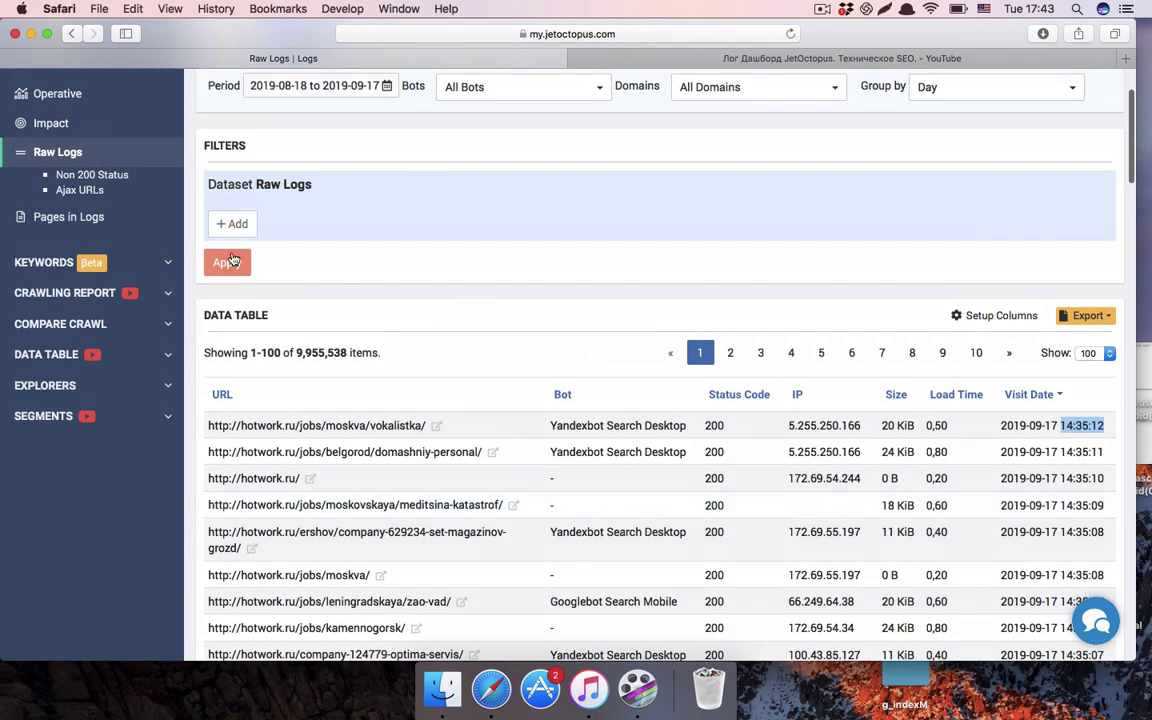
left_click(225, 225)
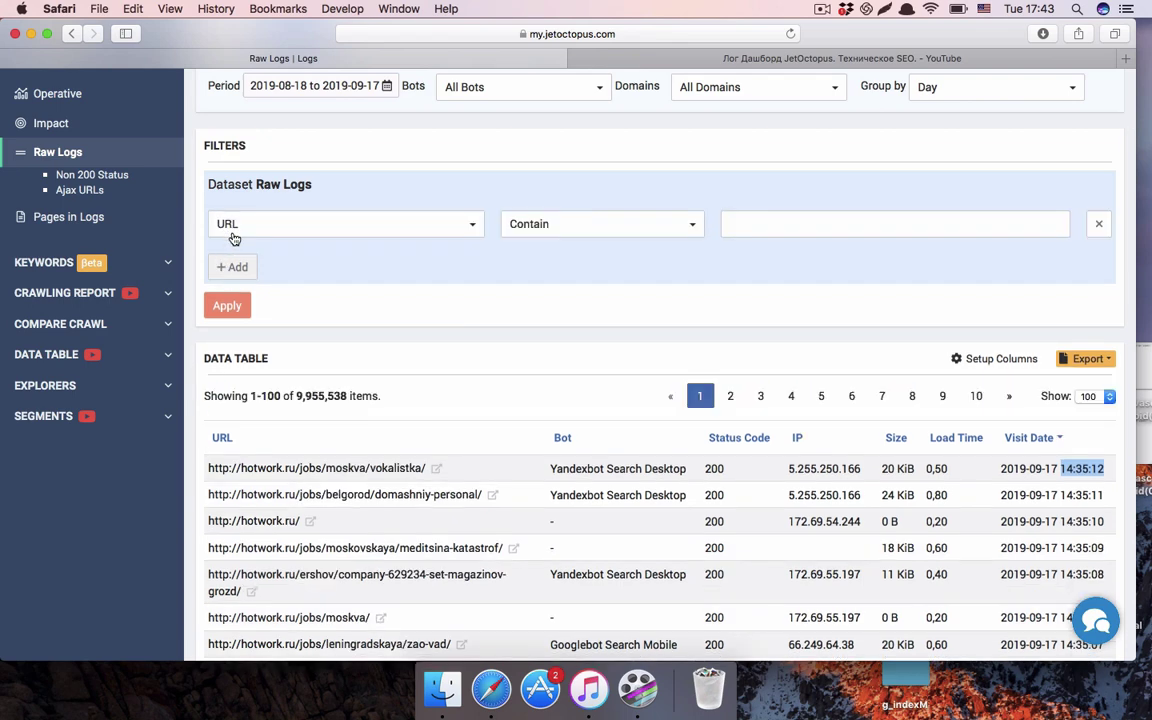
left_click(551, 229)
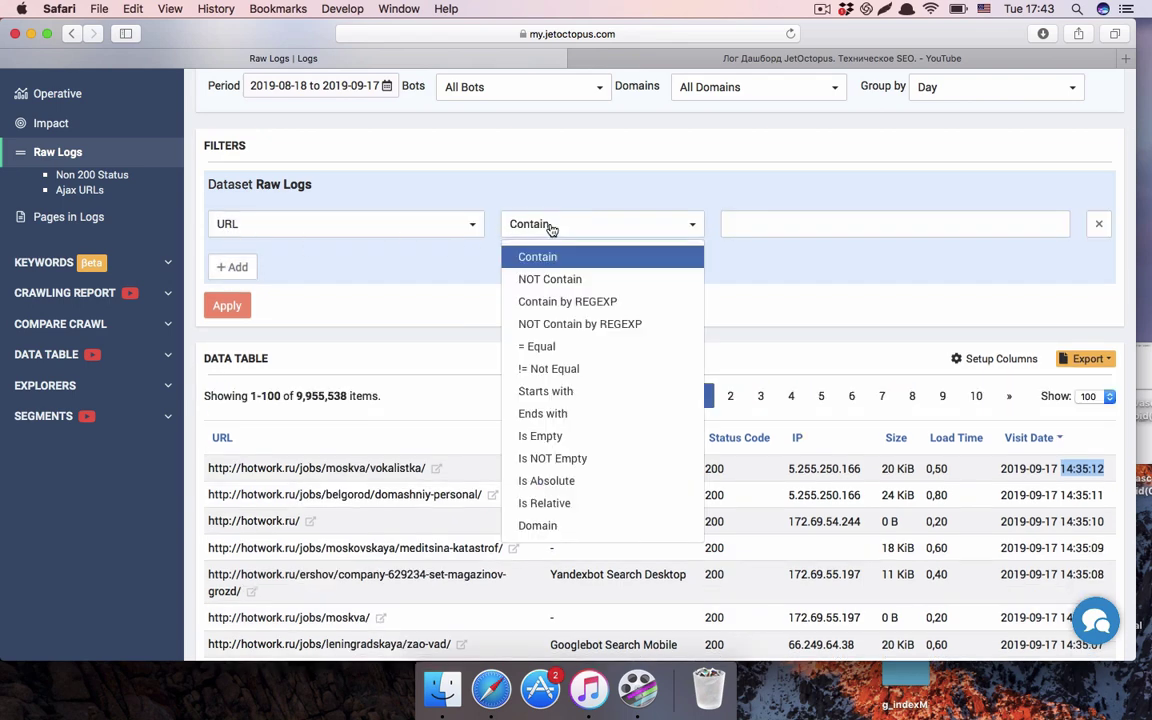
left_click(551, 229)
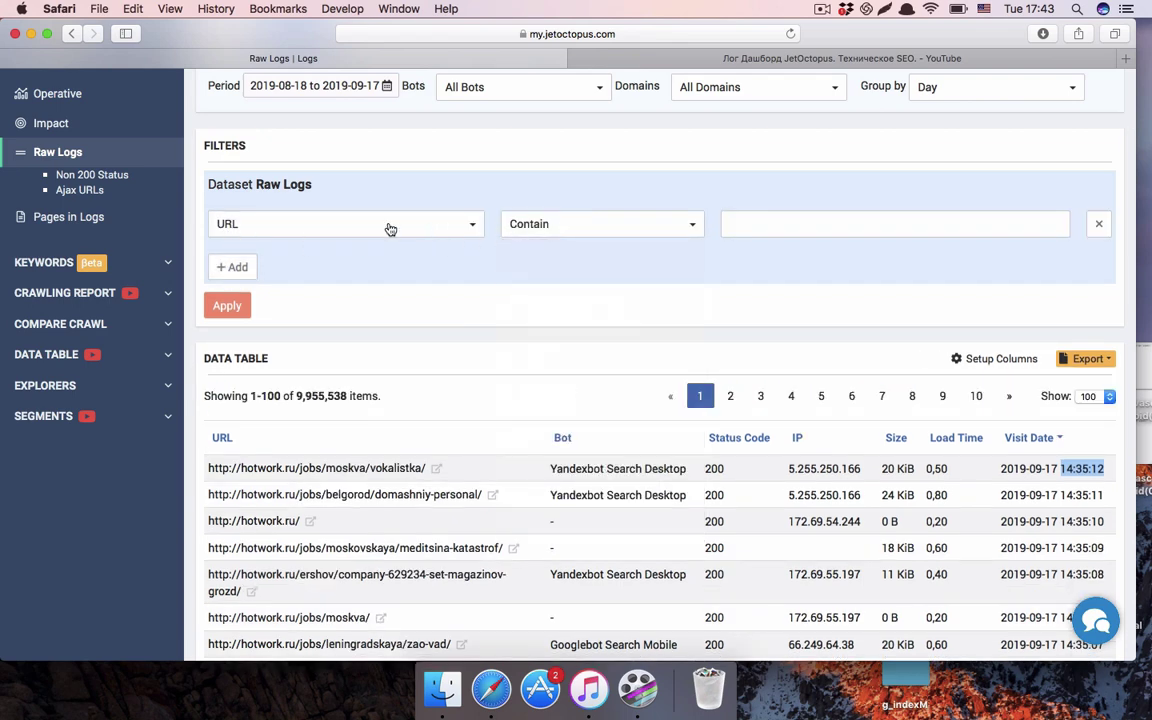
Step: Check the raw logs with the predefined Non 200 Status filter and with the Ajax URLs filter
scroll(396, 283, "up", 3)
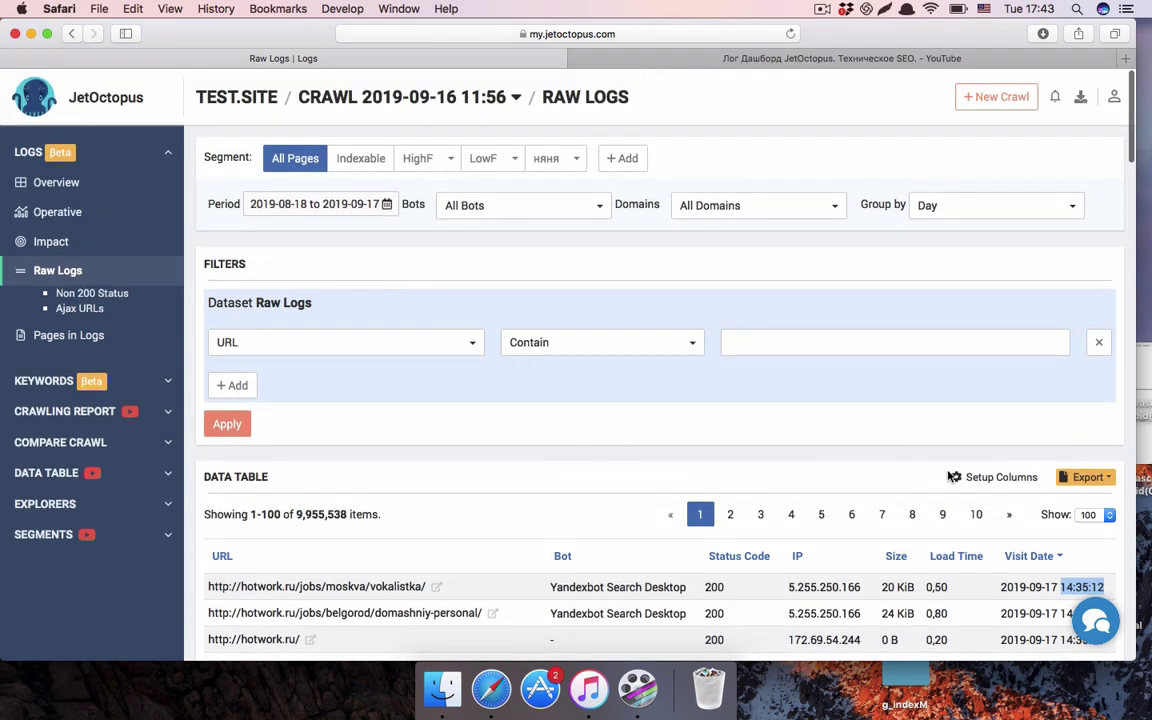
left_click(92, 295)
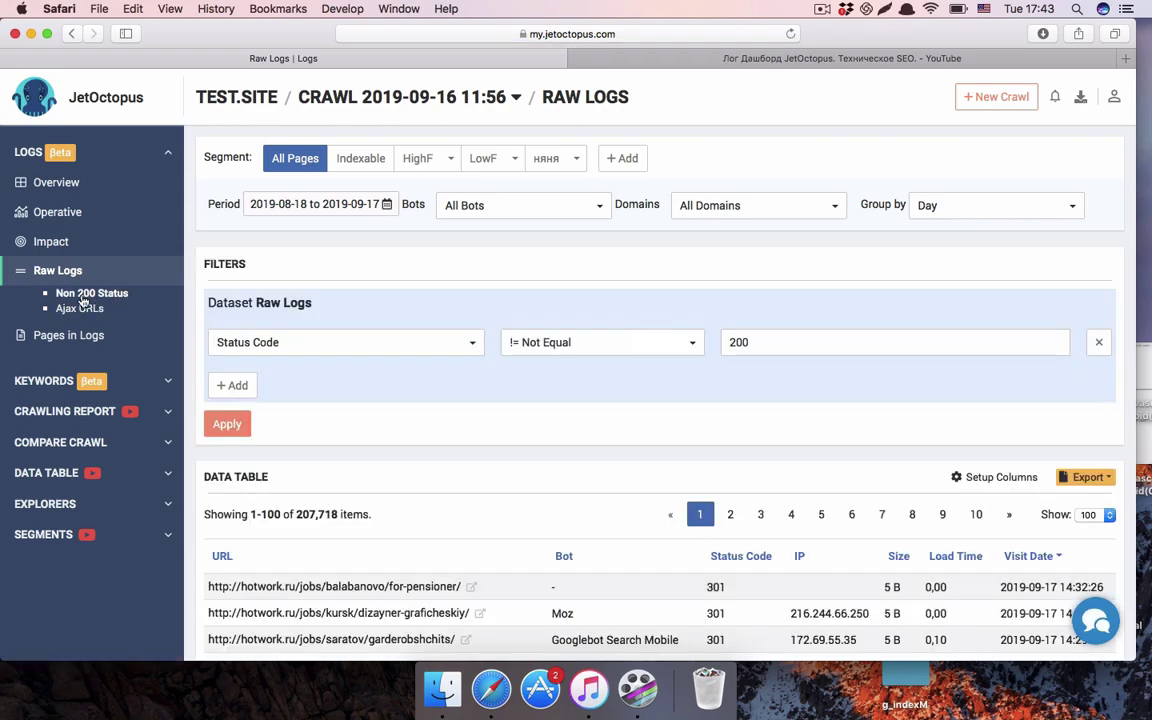
scroll(386, 411, "down", 4)
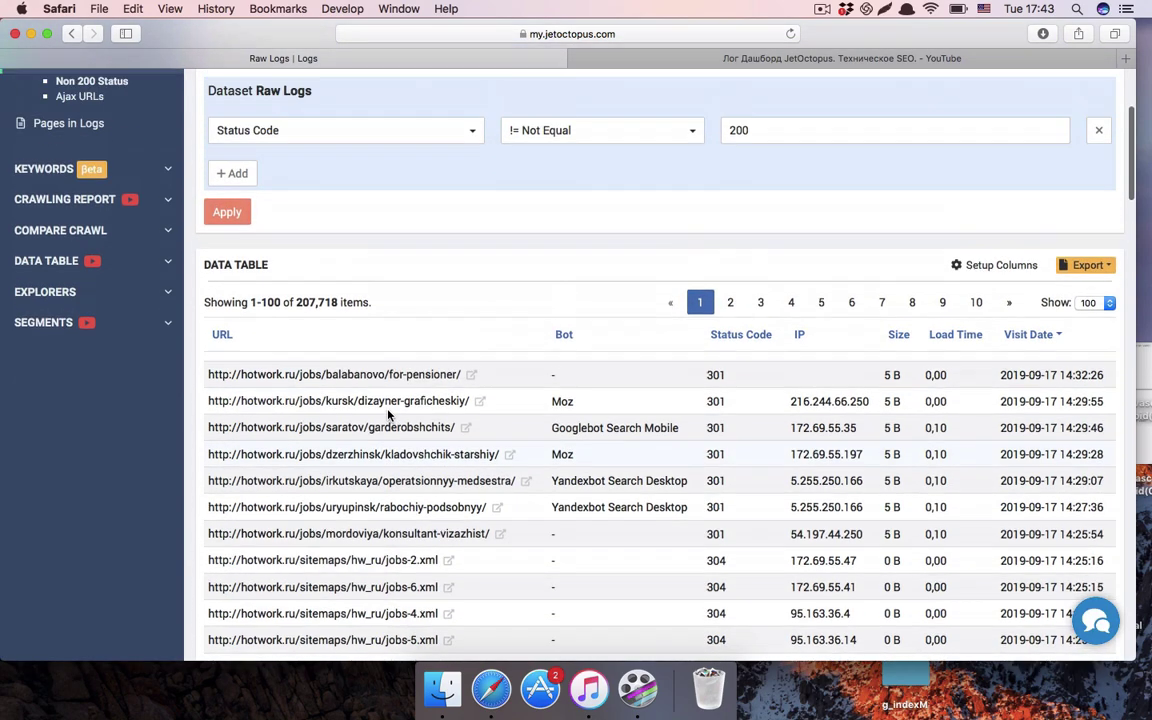
scroll(388, 413, "up", 4)
left_click(86, 311)
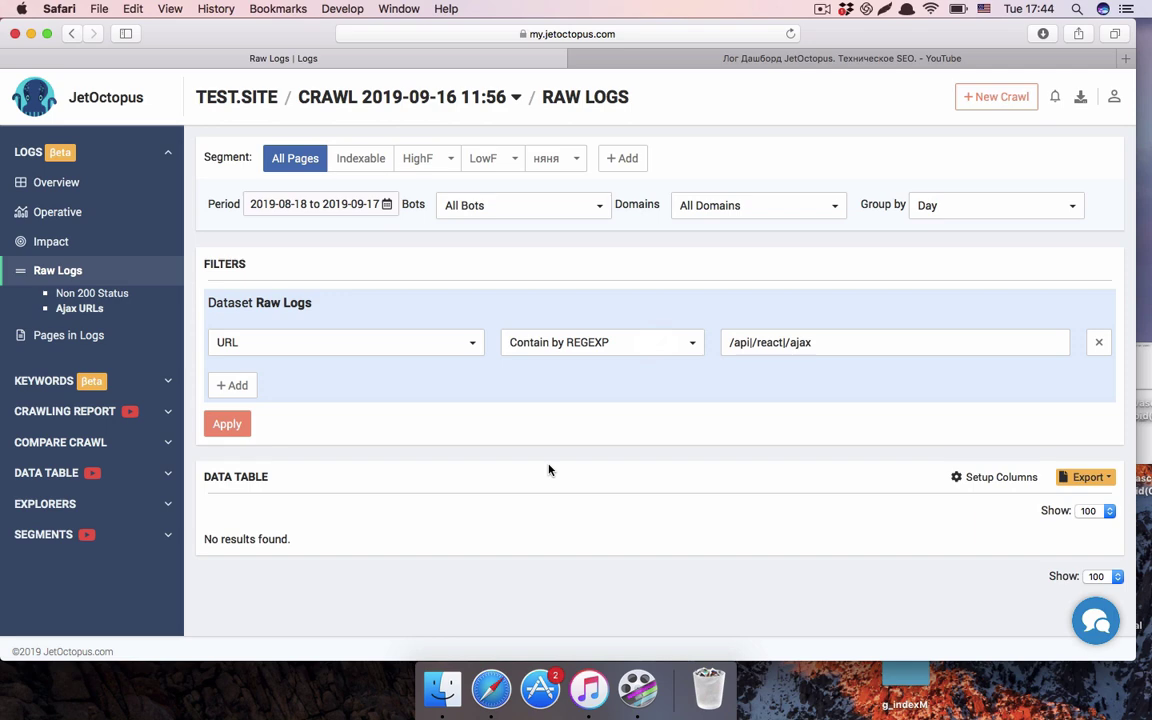
scroll(548, 470, "down", 1)
Step: Open the Pages in Logs report and check the visits count, status code and average size of the robots.txt page
left_click(46, 337)
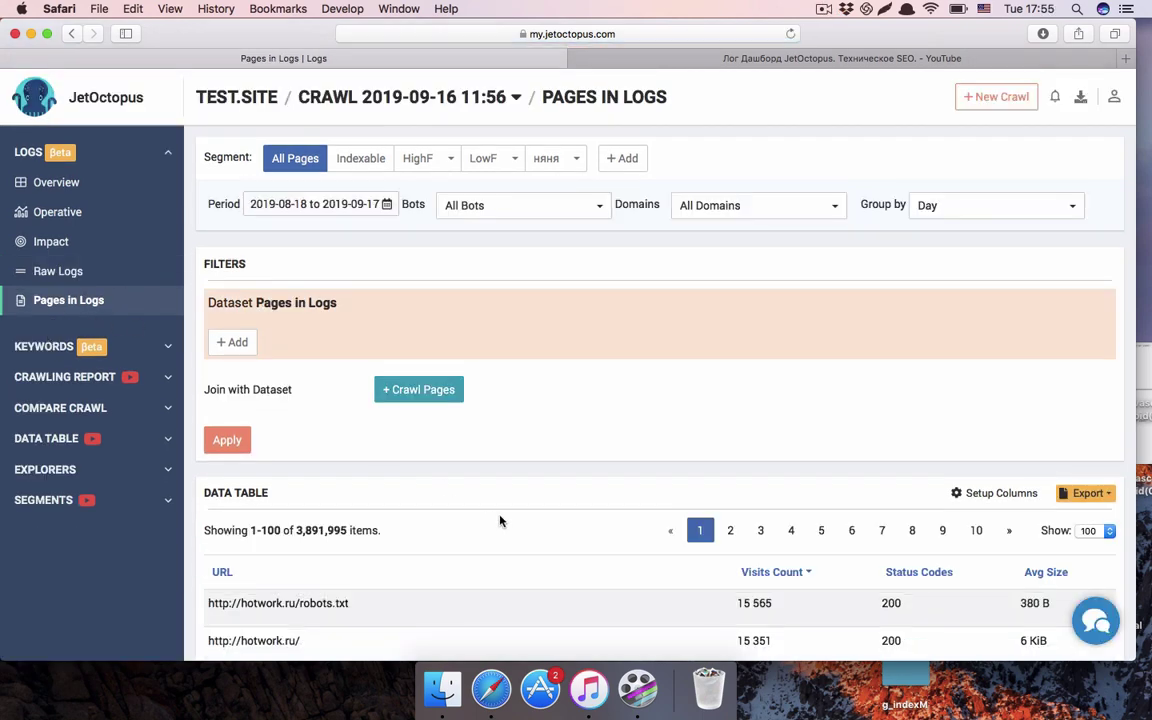
scroll(499, 521, "down", 3)
scroll(500, 521, "up", 1)
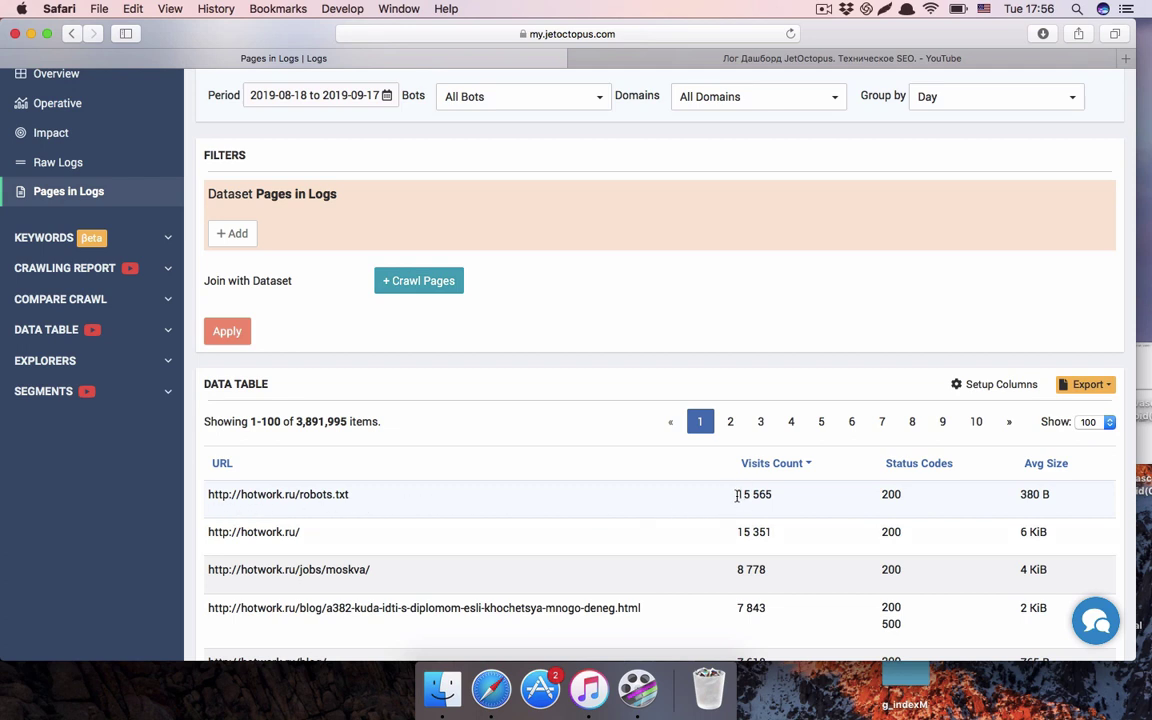
left_click_drag(737, 496, 782, 501)
left_click_drag(903, 497, 880, 497)
left_click_drag(1064, 496, 890, 497)
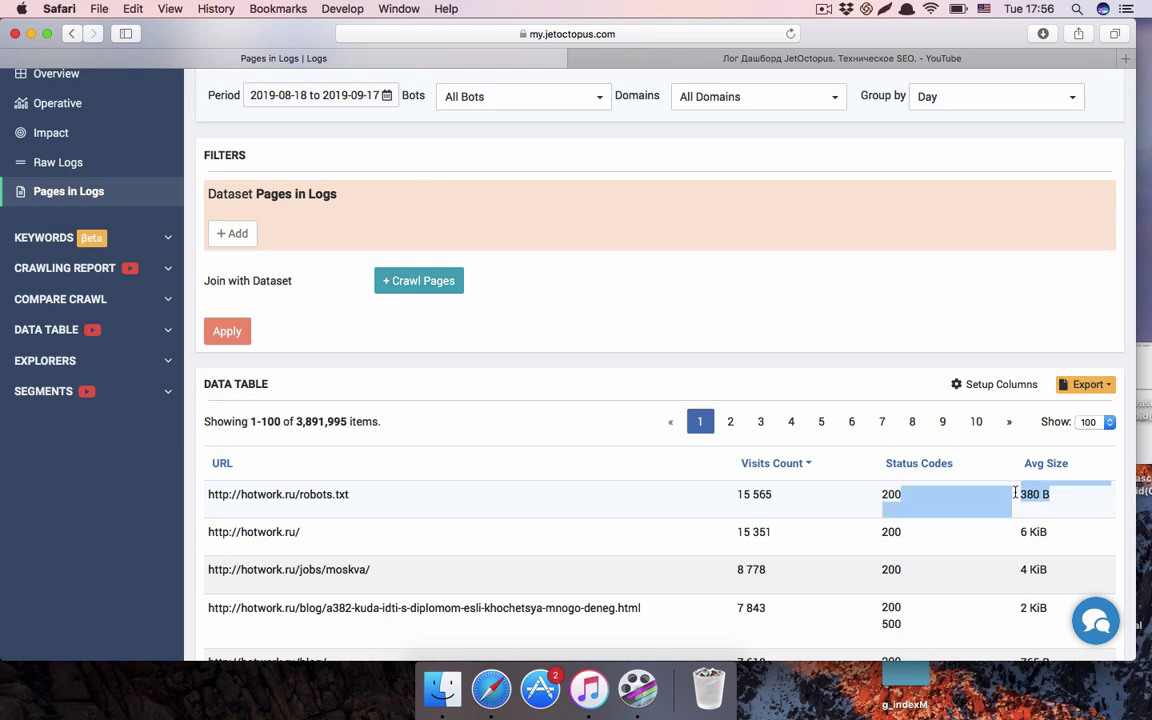
Step: Add the Bots, Avg Load Time, First Visit Date and Last Visit Date columns to the data table
left_click(1001, 385)
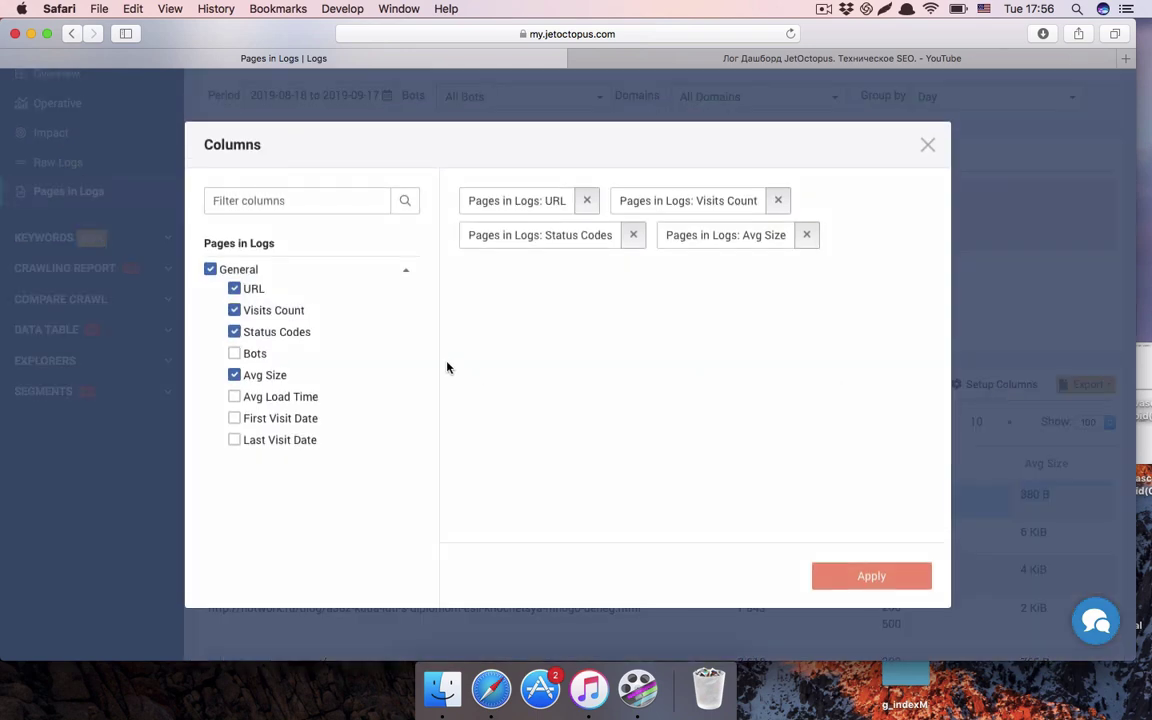
left_click(234, 353)
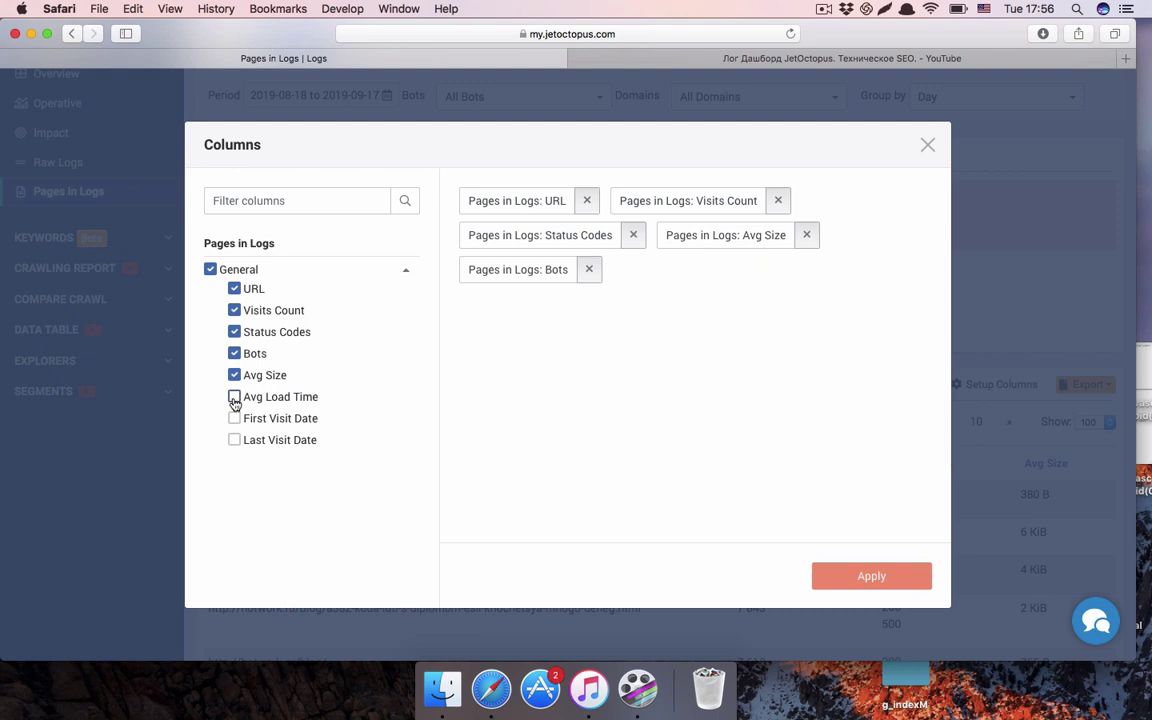
left_click(234, 397)
left_click(234, 418)
left_click(234, 440)
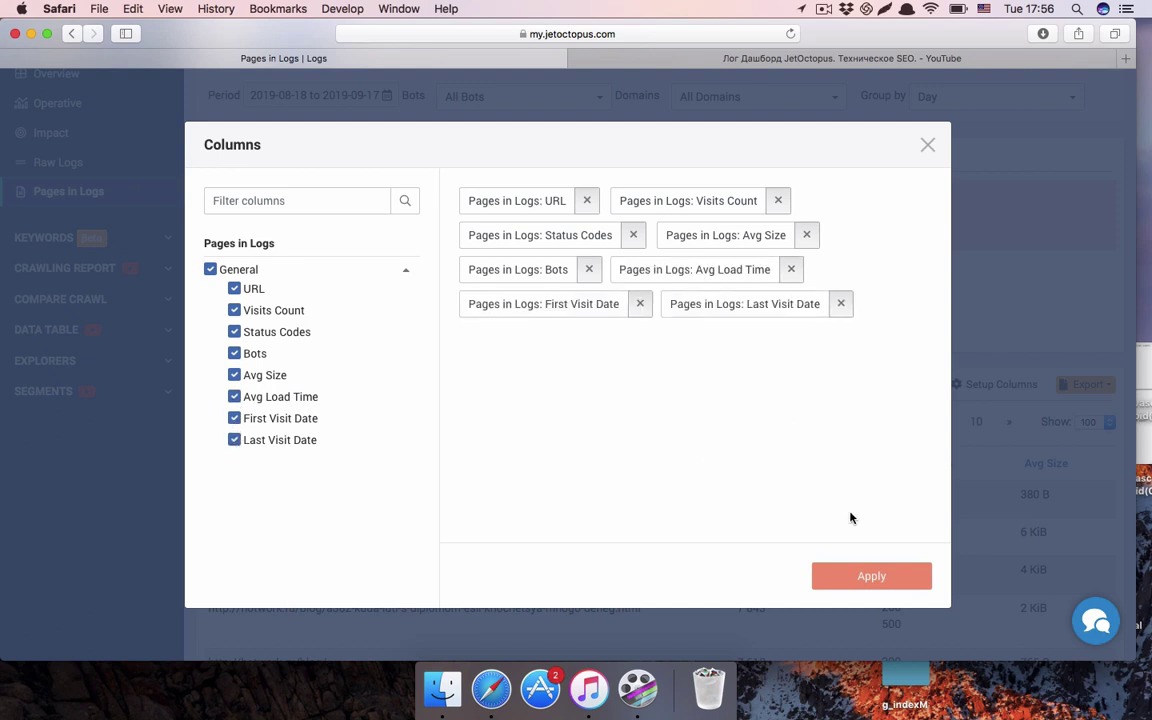
left_click(884, 577)
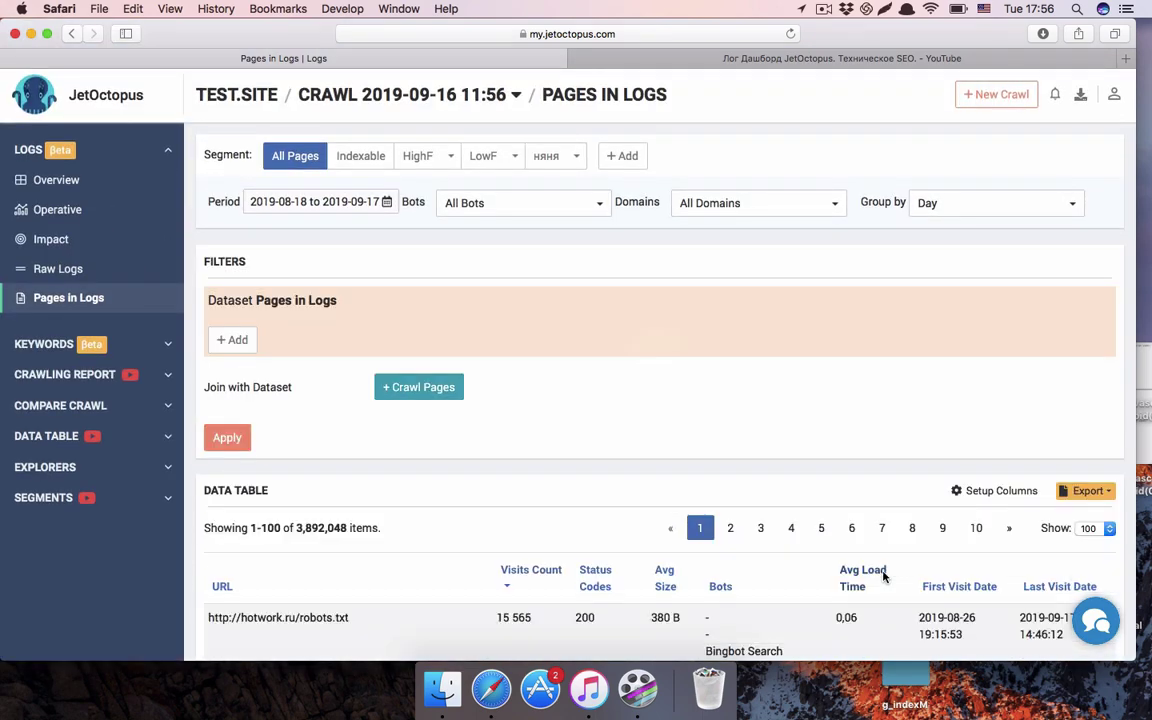
Step: Sort the Pages in Logs table by Avg Load Time in descending order
scroll(884, 577, "down", 5)
scroll(884, 577, "up", 1)
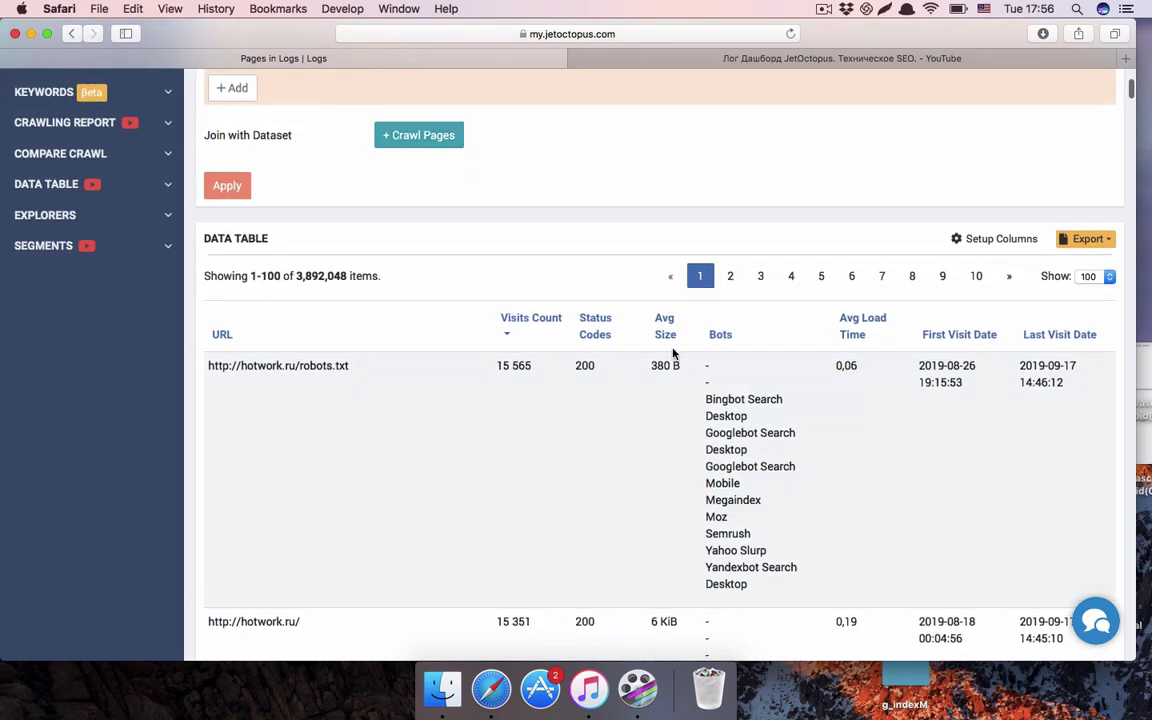
left_click(858, 336)
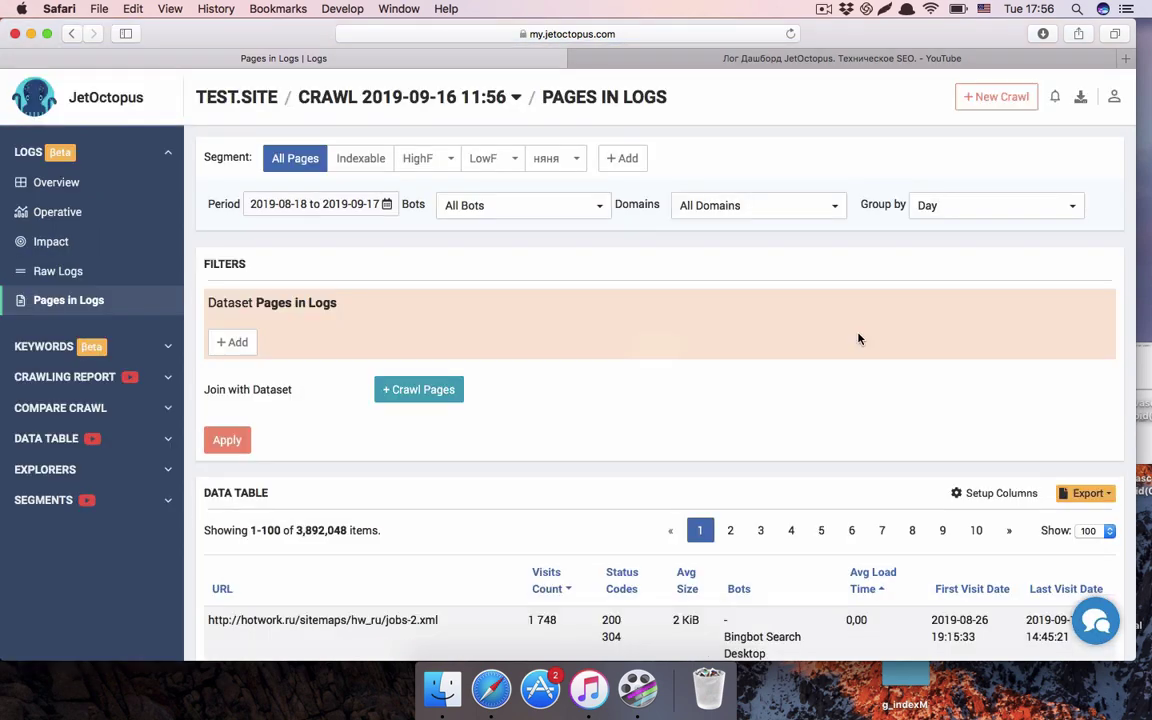
scroll(858, 339, "down", 5)
left_click(859, 361)
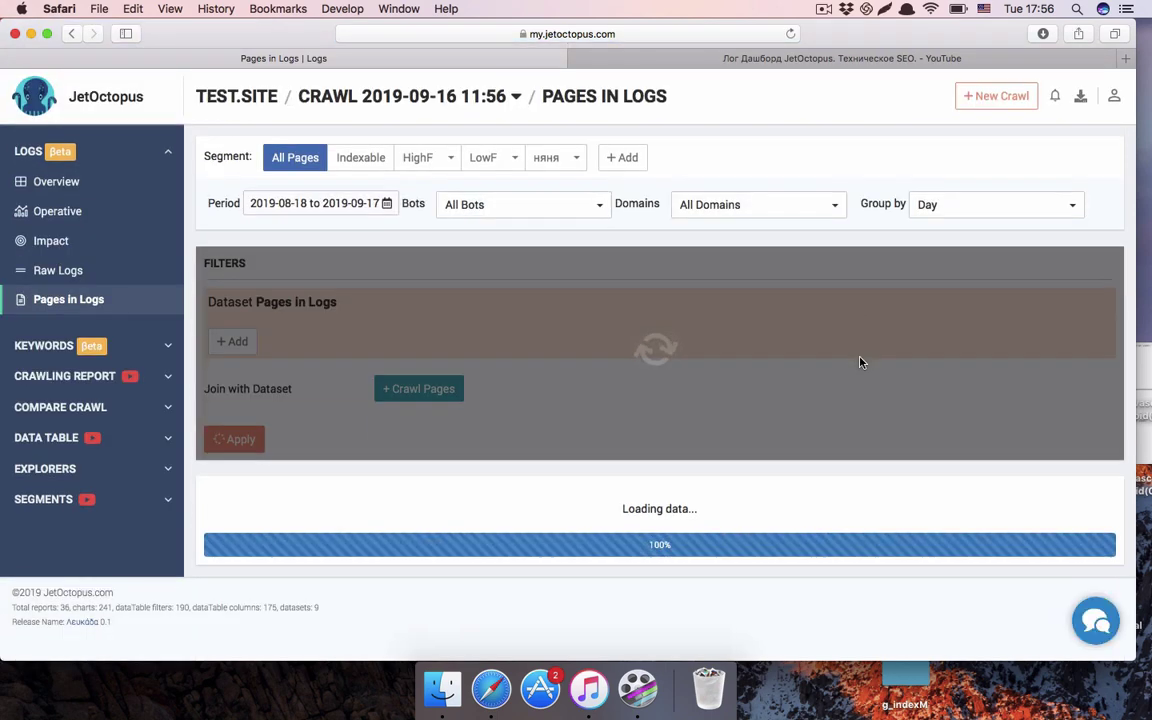
scroll(861, 360, "down", 5)
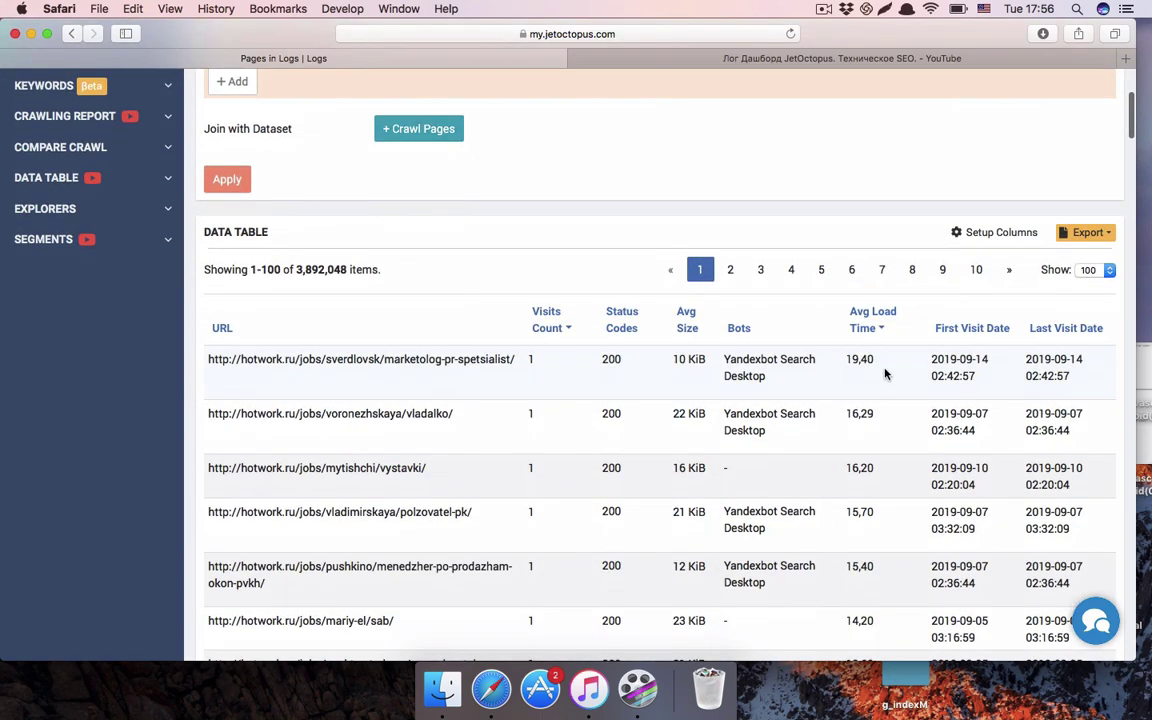
Step: Examine the average load times of the slowest pages in the table
left_click_drag(846, 357, 882, 411)
scroll(588, 497, "down", 5)
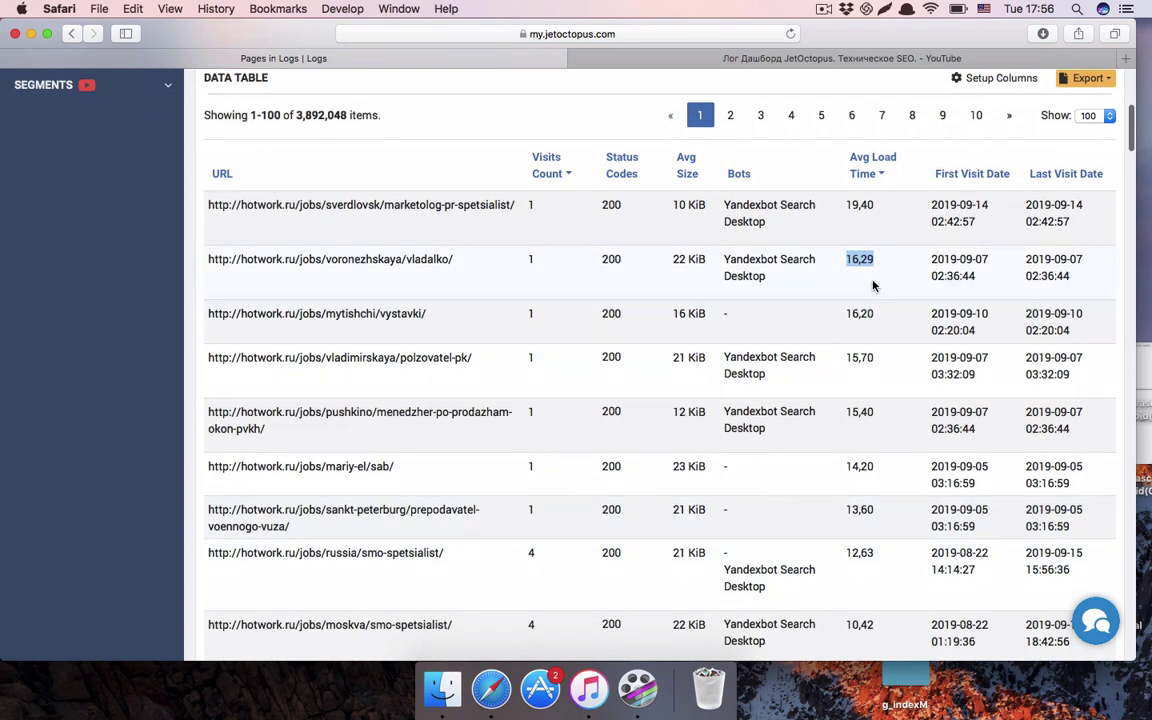
scroll(873, 287, "down", 8)
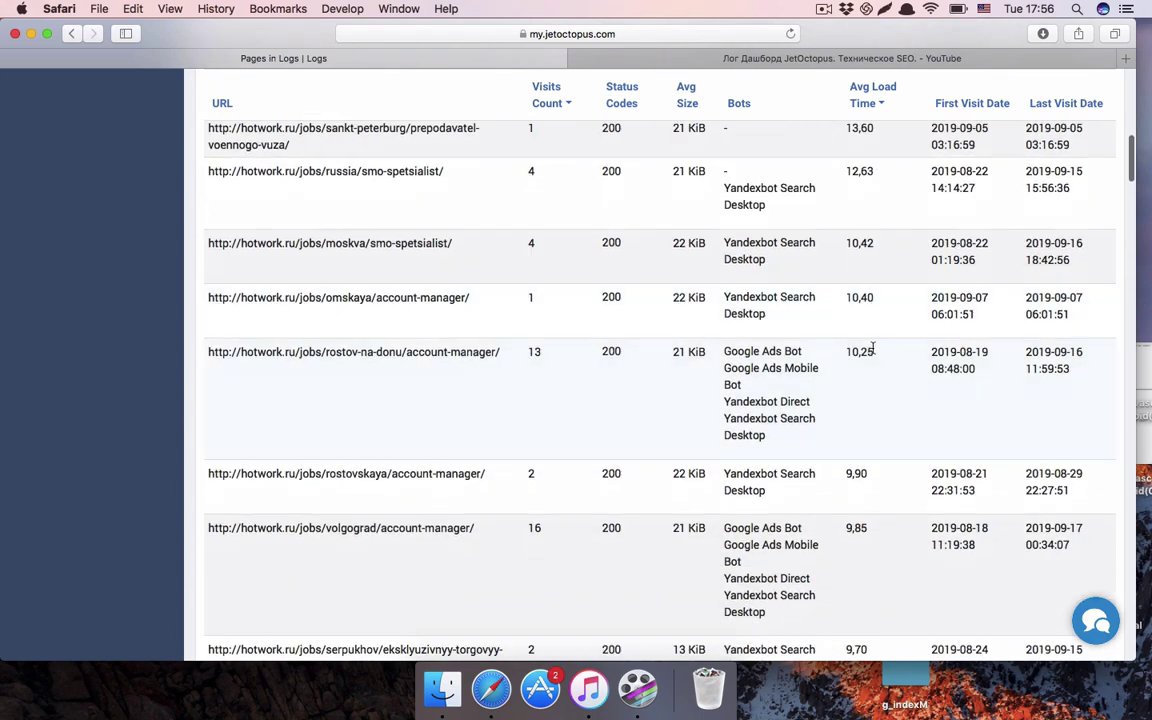
left_click_drag(874, 352, 842, 352)
scroll(860, 375, "down", 4)
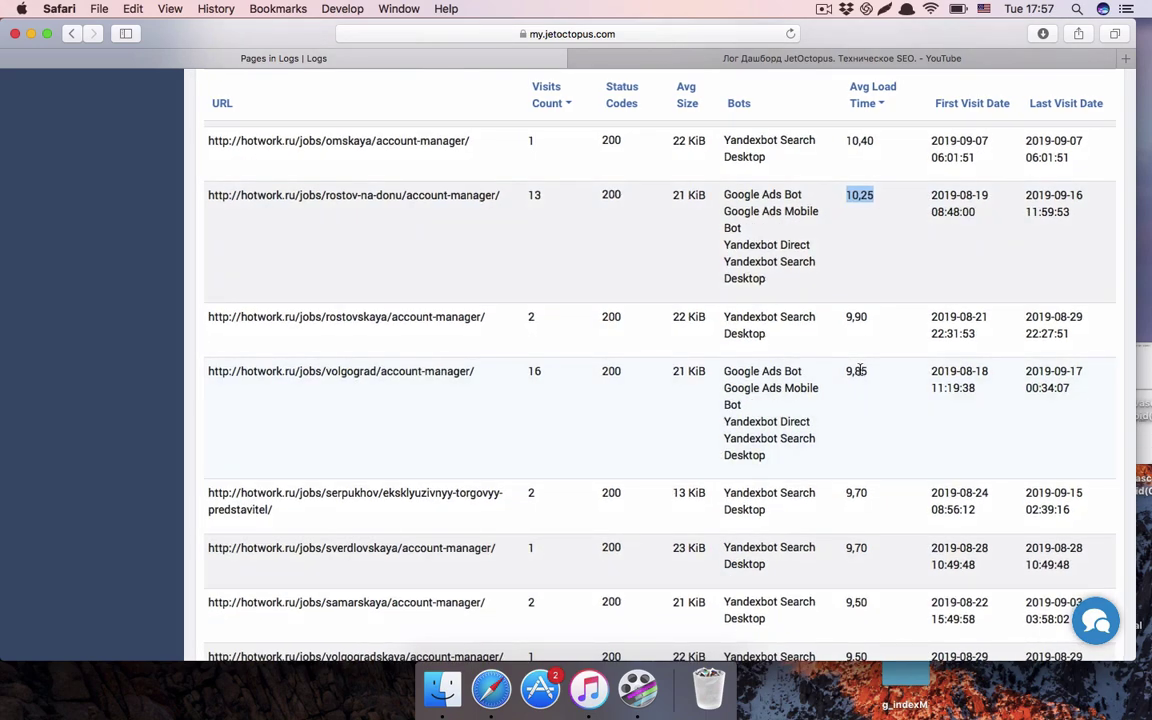
scroll(860, 372, "up", 15)
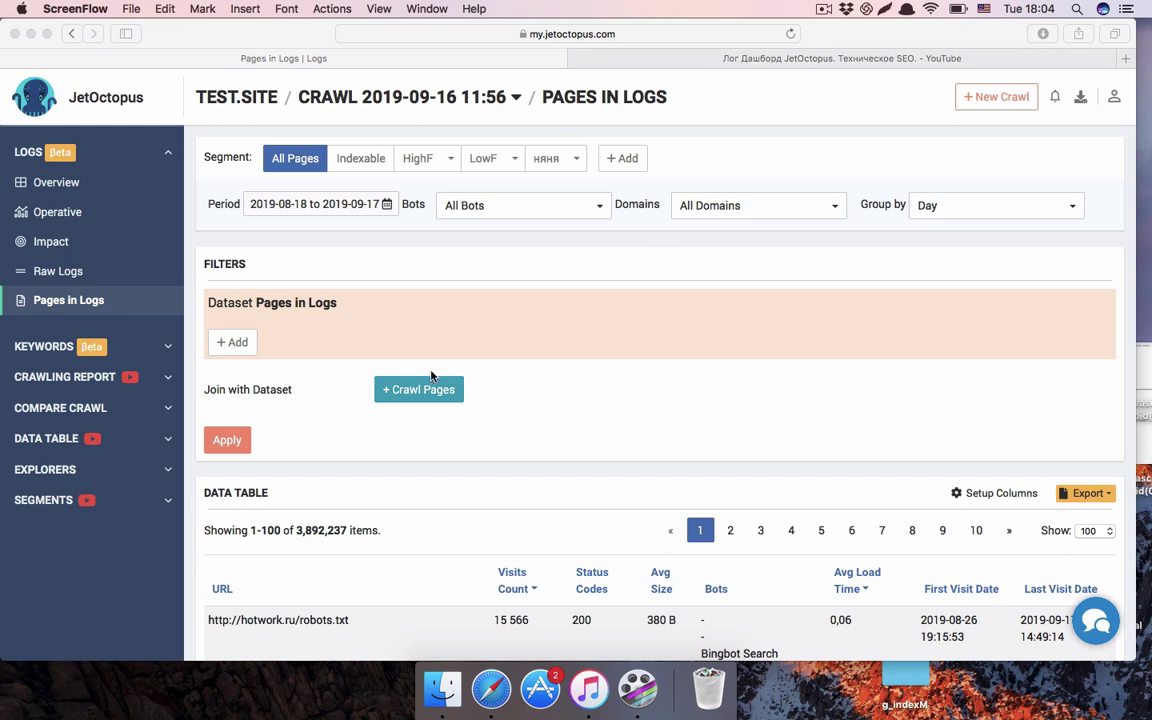
Step: Expand the Keywords report section
left_click(212, 390)
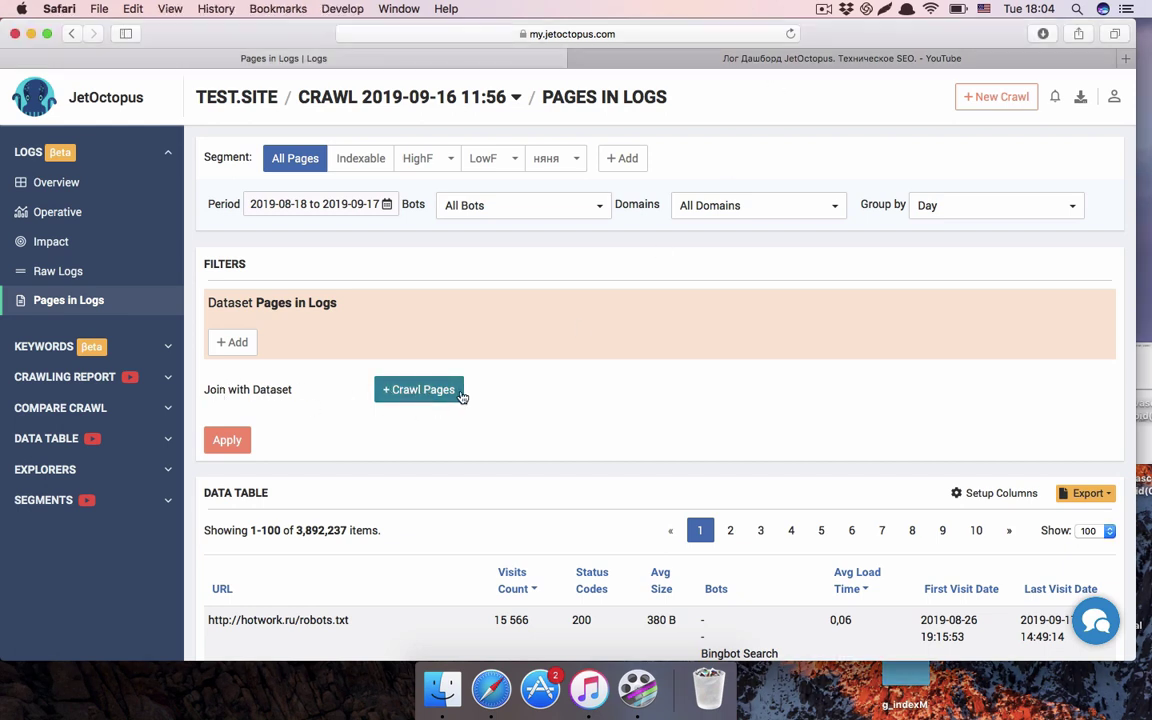
left_click(40, 348)
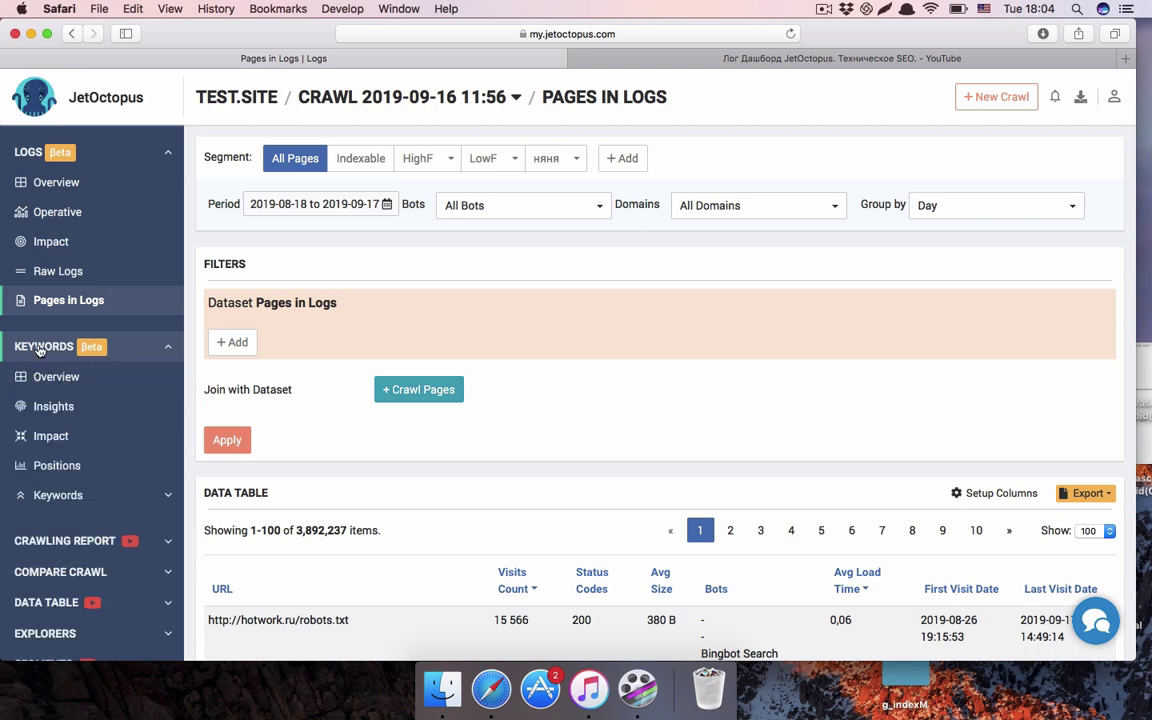
Step: Collapse the Keywords section, add an empty URL filter, and join the Crawl Pages dataset to Pages in Logs using AND IN, applying the filters
left_click(40, 348)
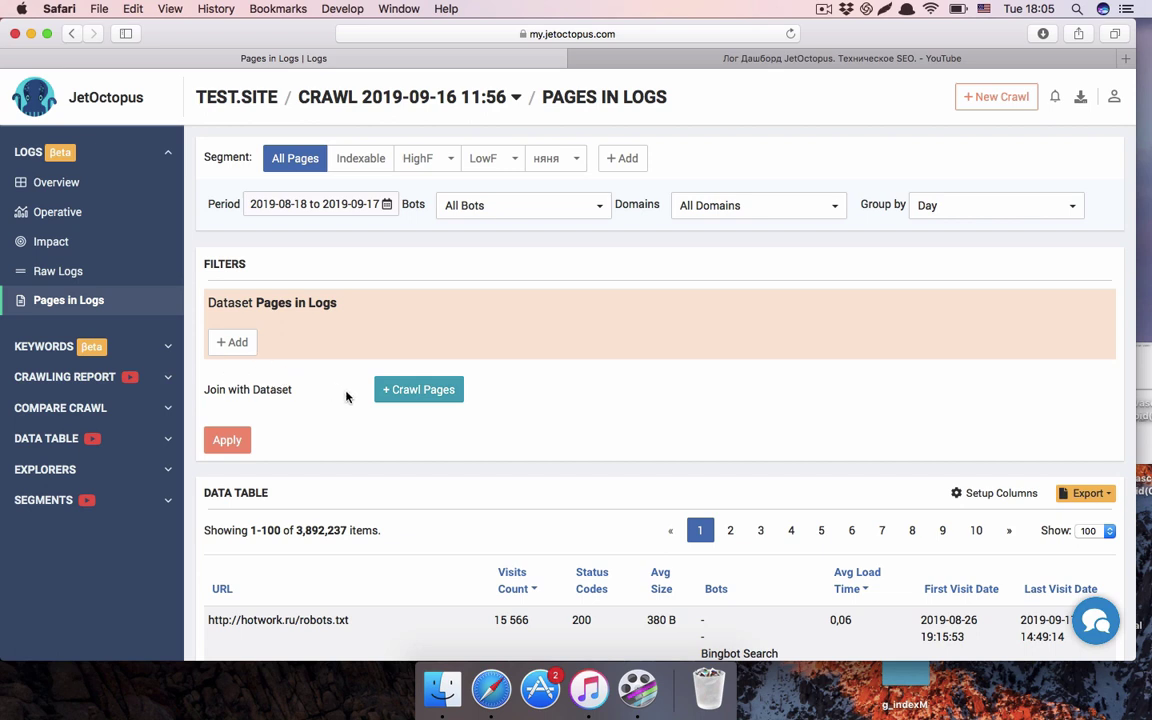
left_click(240, 350)
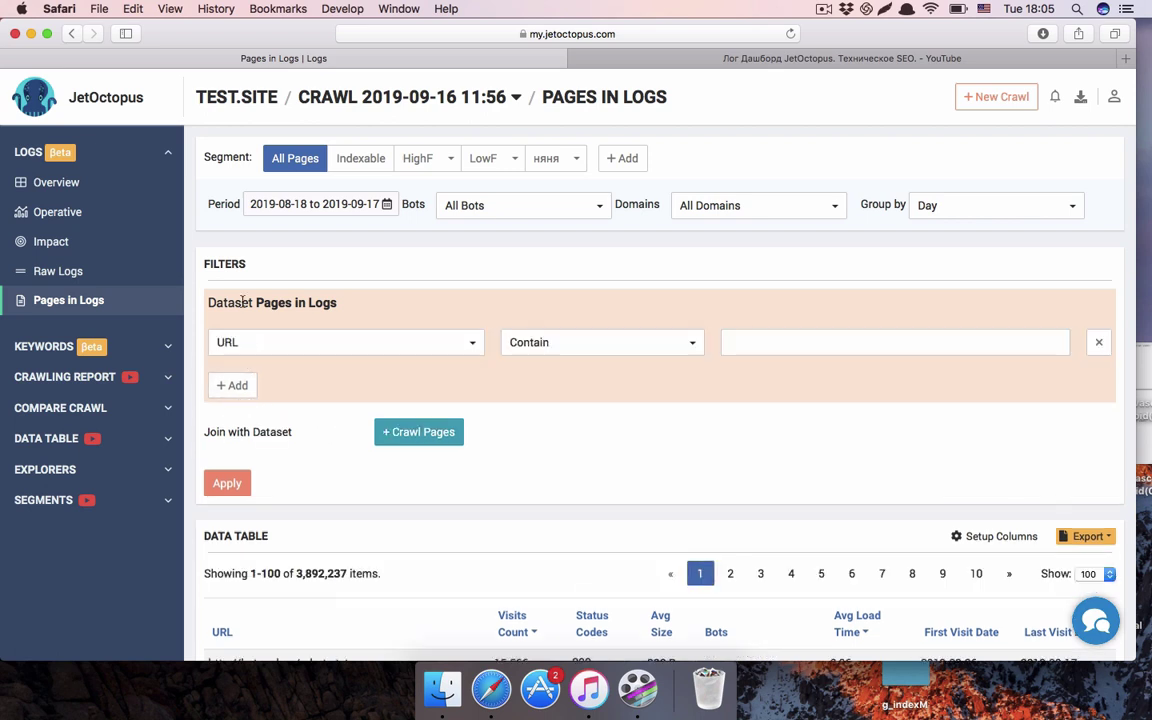
left_click_drag(336, 302, 256, 302)
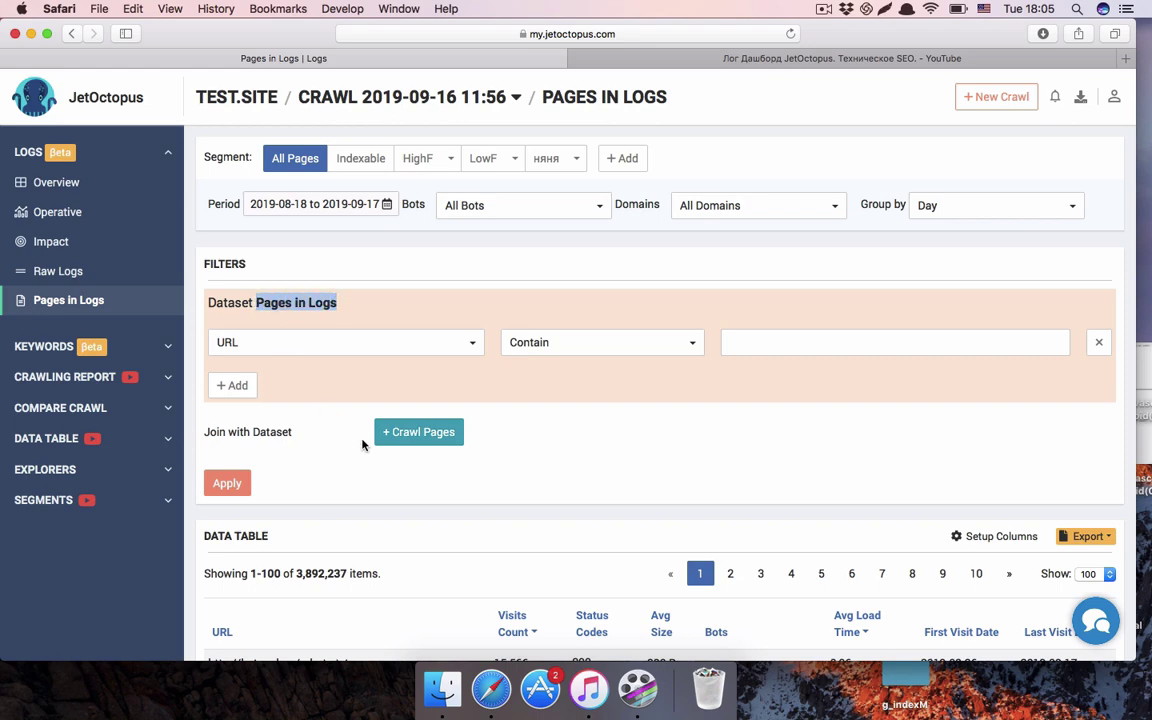
left_click(422, 432)
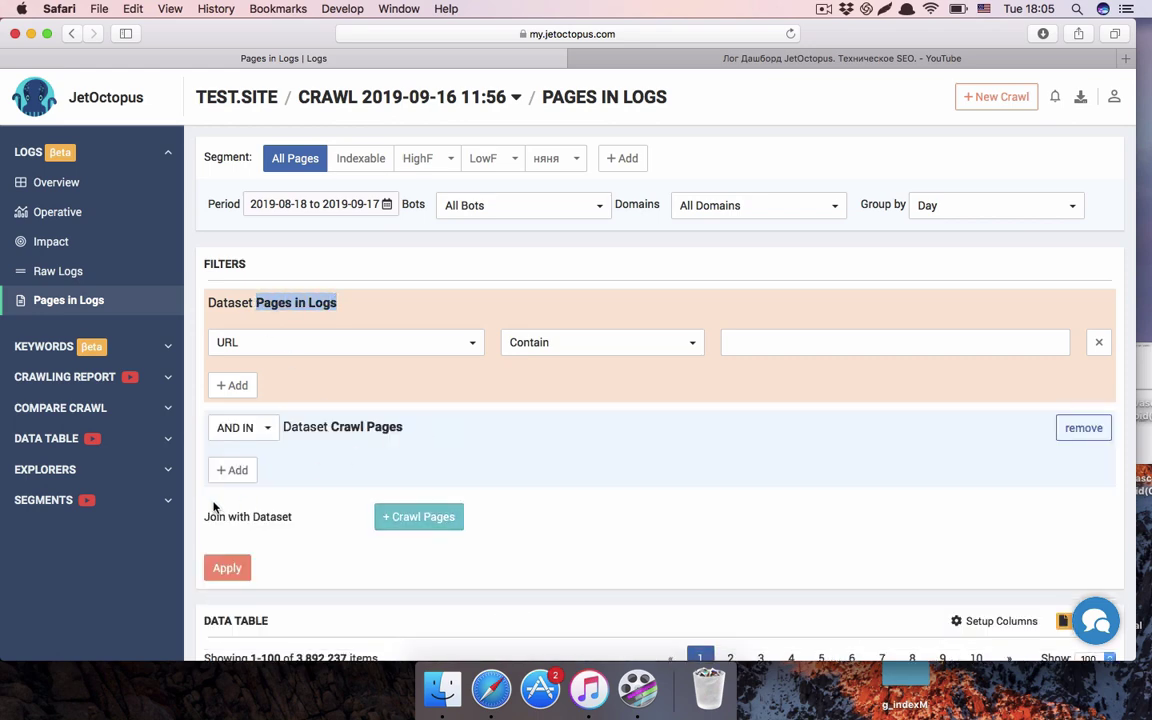
left_click(225, 575)
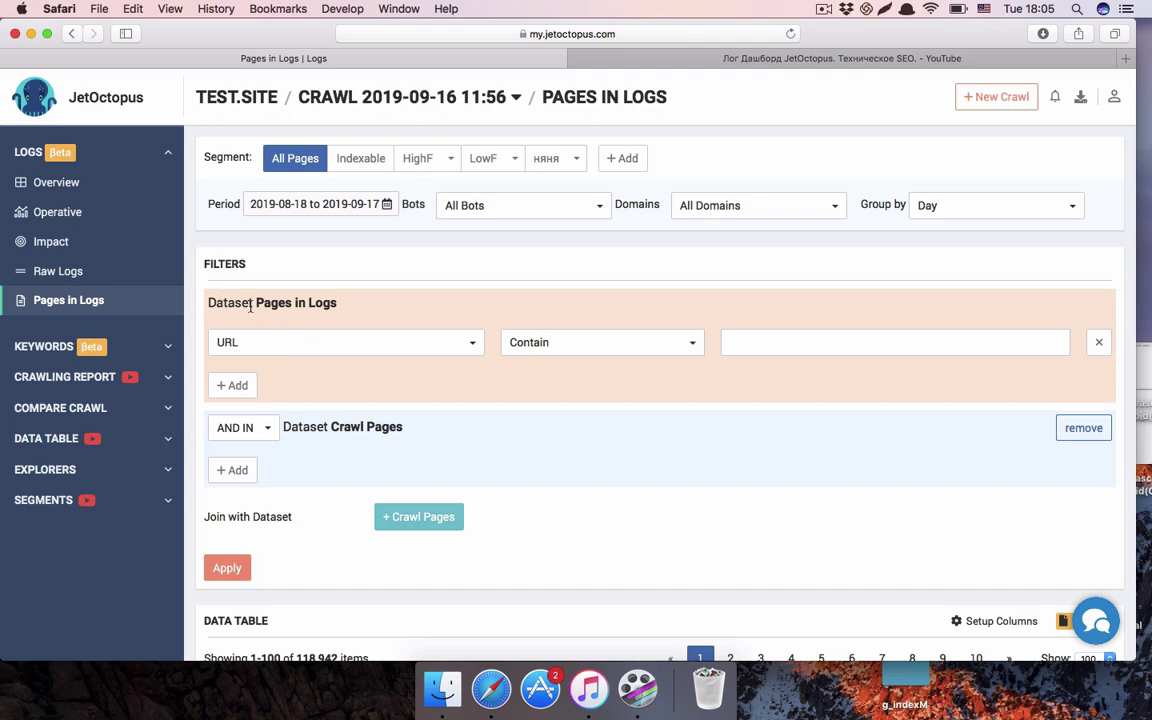
Step: Examine the joined Pages in Logs and Crawl Pages datasets and the item count of the filtered data table
left_click_drag(256, 305, 307, 305)
scroll(348, 302, "down", 3)
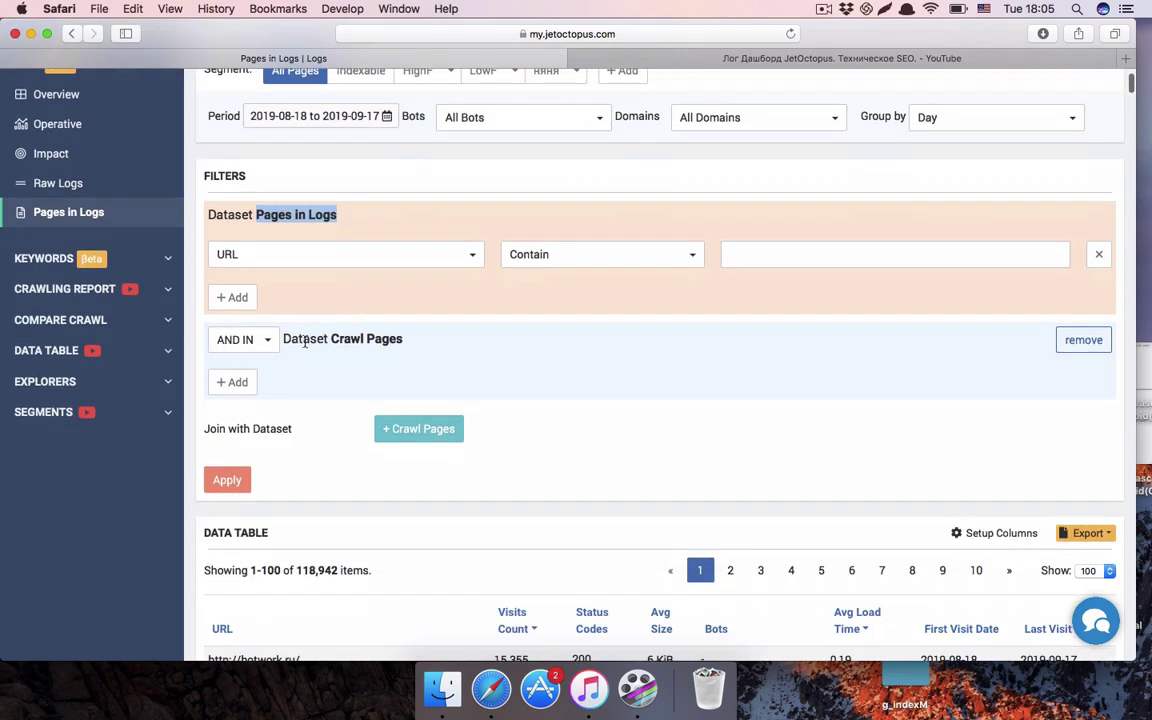
left_click_drag(305, 342, 408, 340)
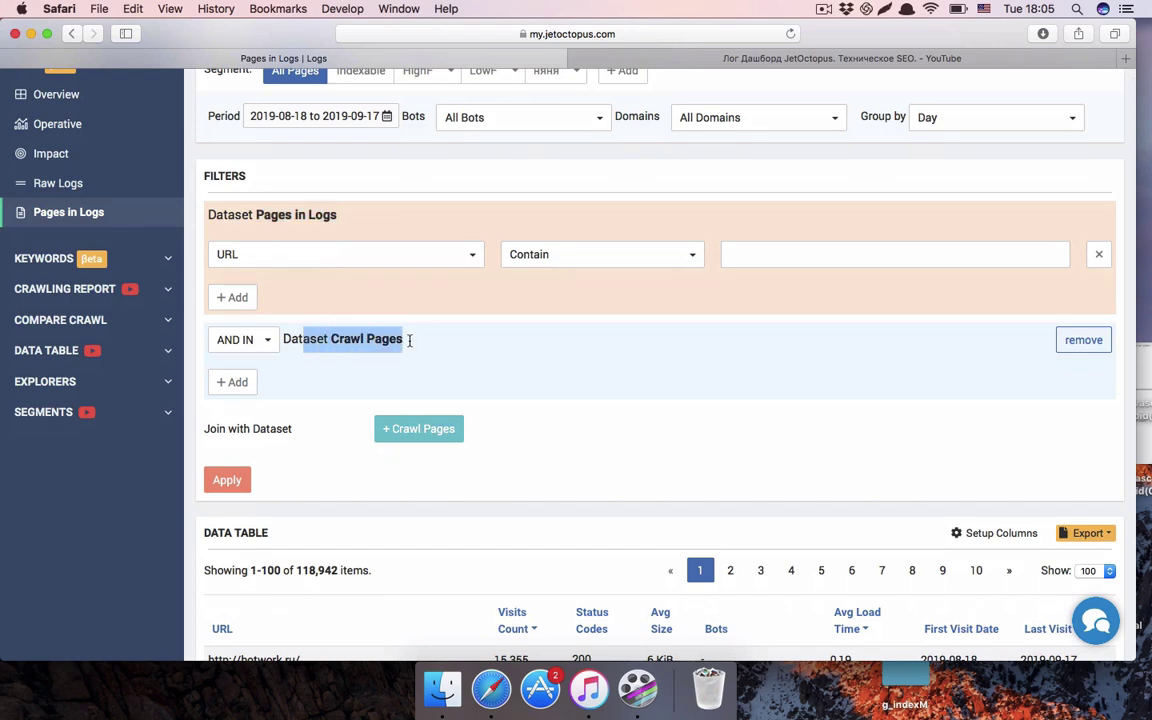
scroll(409, 340, "down", 5)
left_click_drag(372, 432, 288, 430)
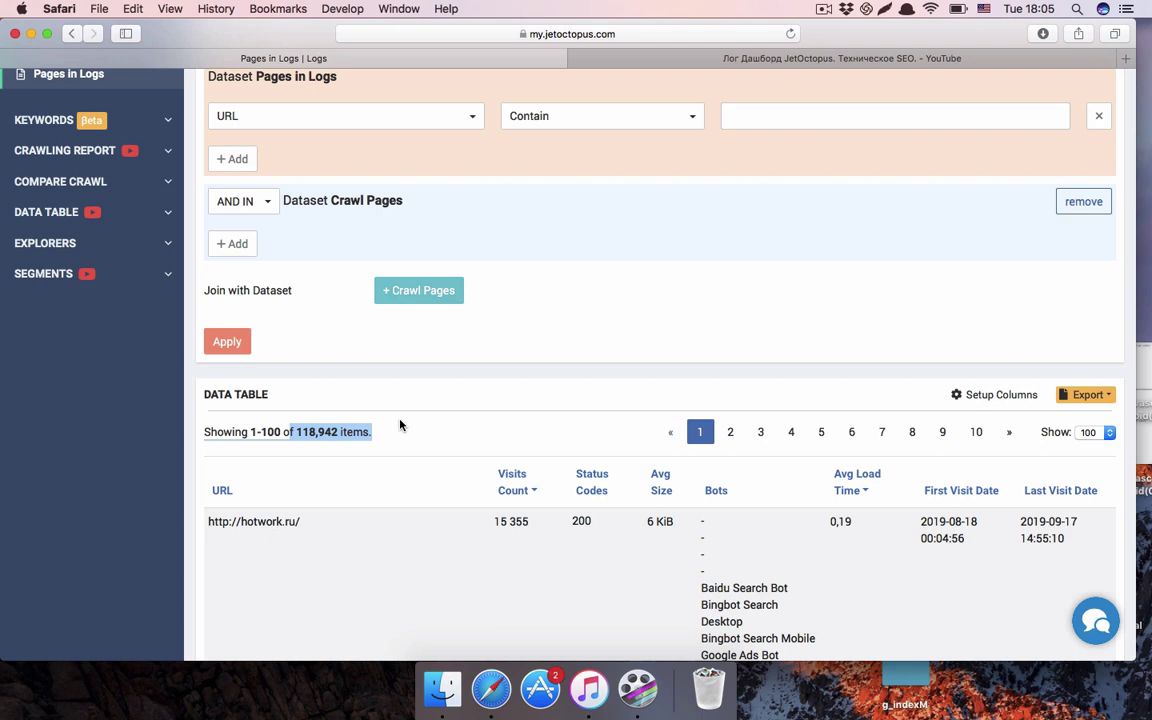
scroll(400, 425, "up", 2)
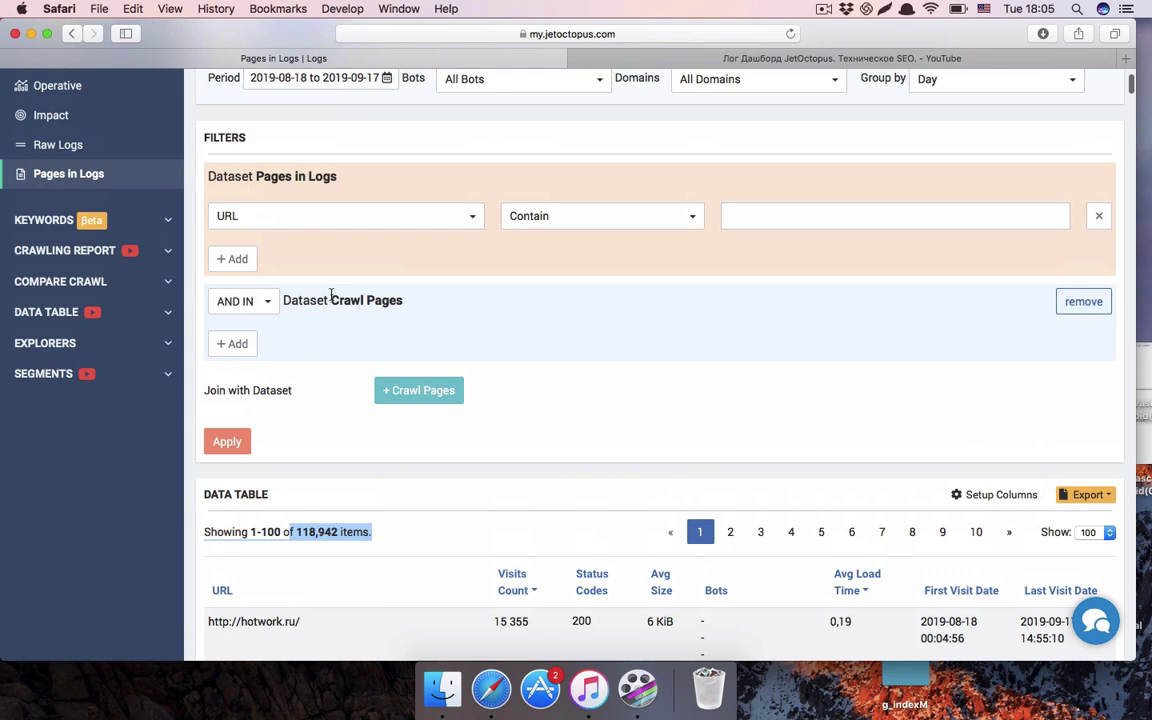
left_click_drag(331, 297, 452, 303)
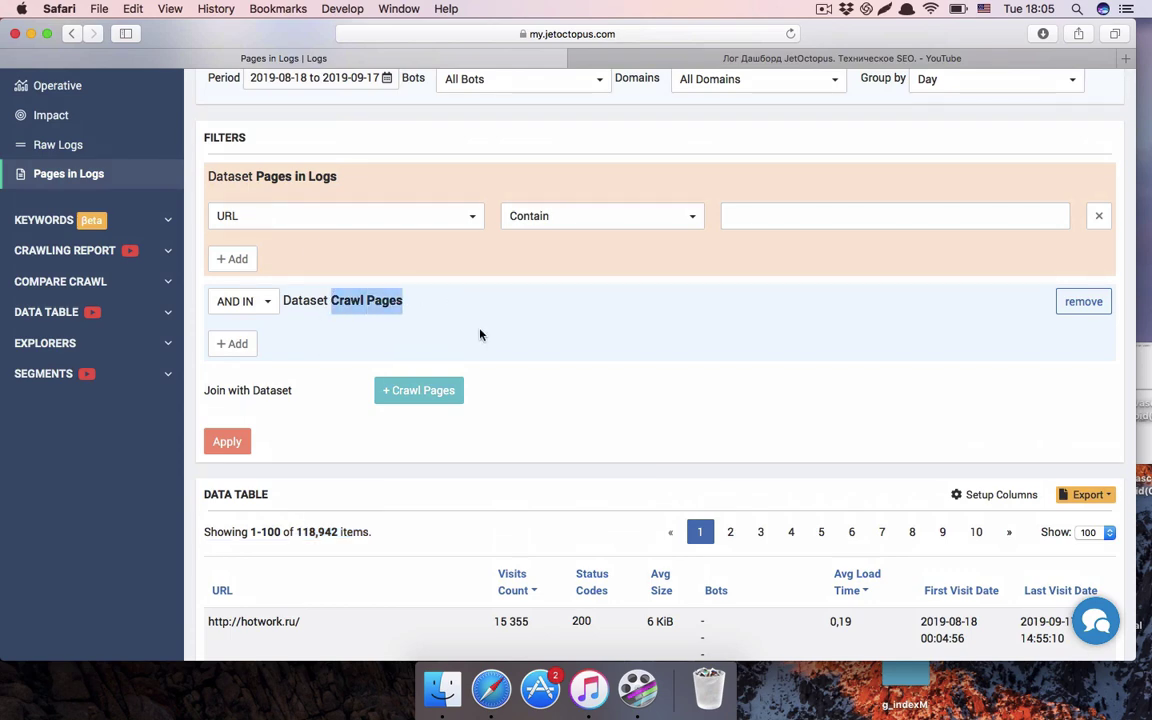
Step: Switch the Crawl Pages dataset condition to NOT IN and apply the filters
scroll(480, 334, "up", 2)
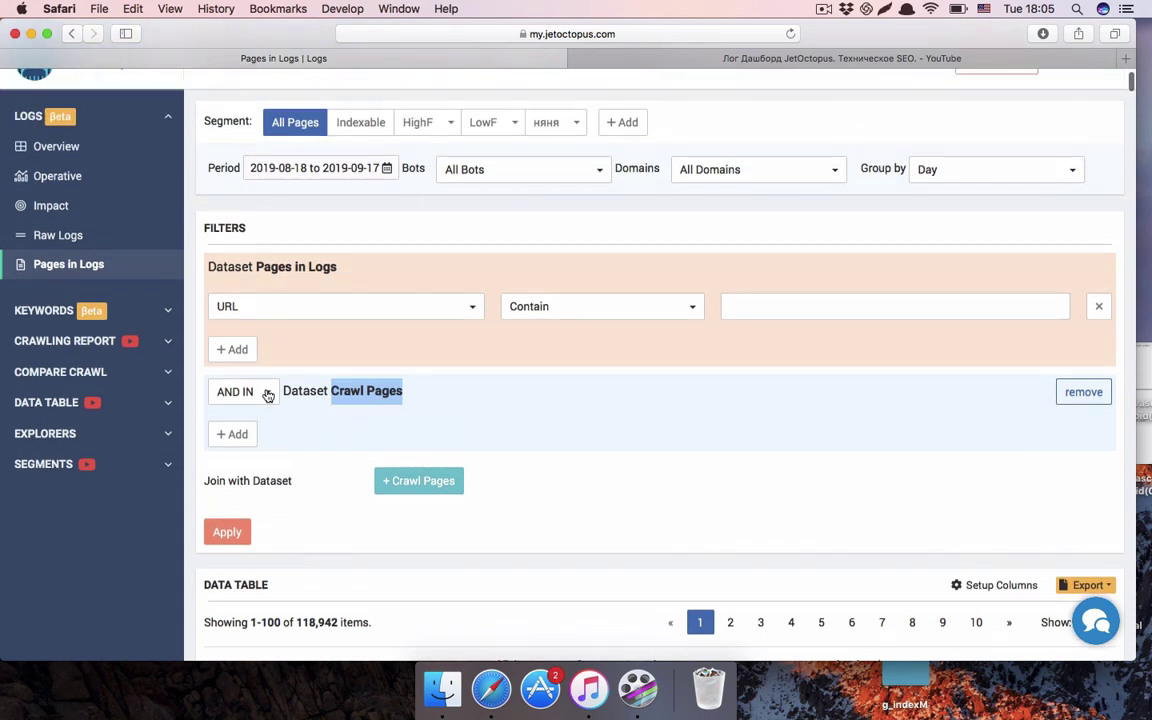
left_click(268, 395)
left_click(255, 453)
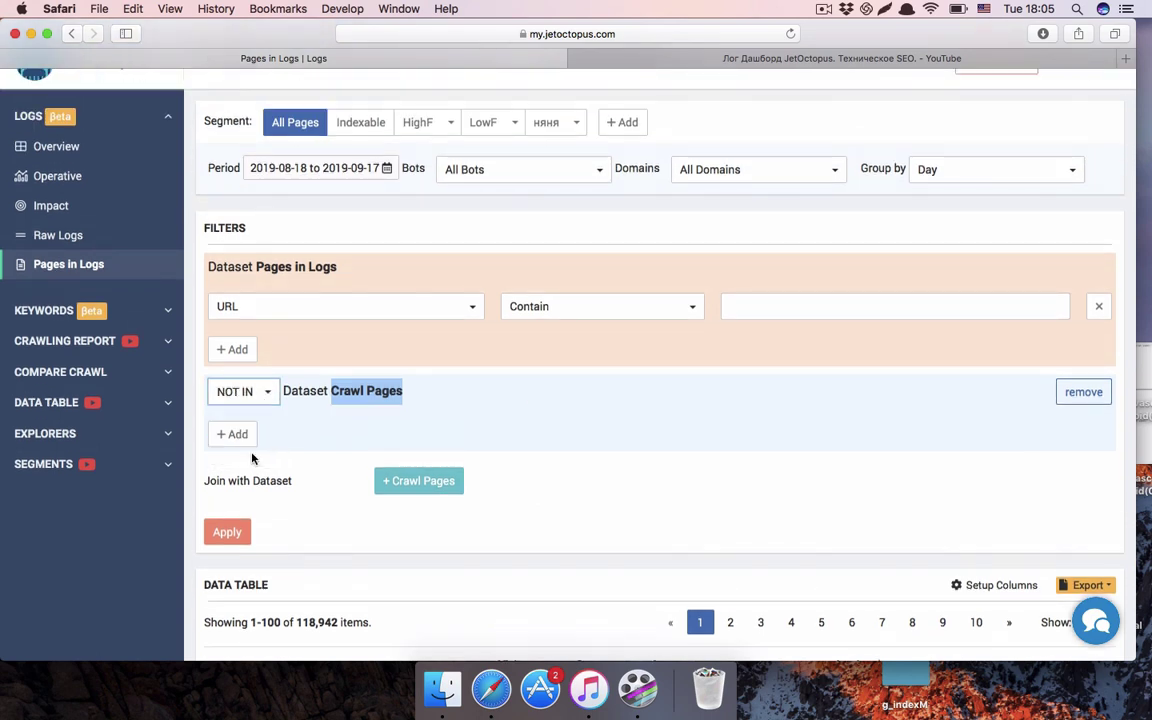
left_click(236, 536)
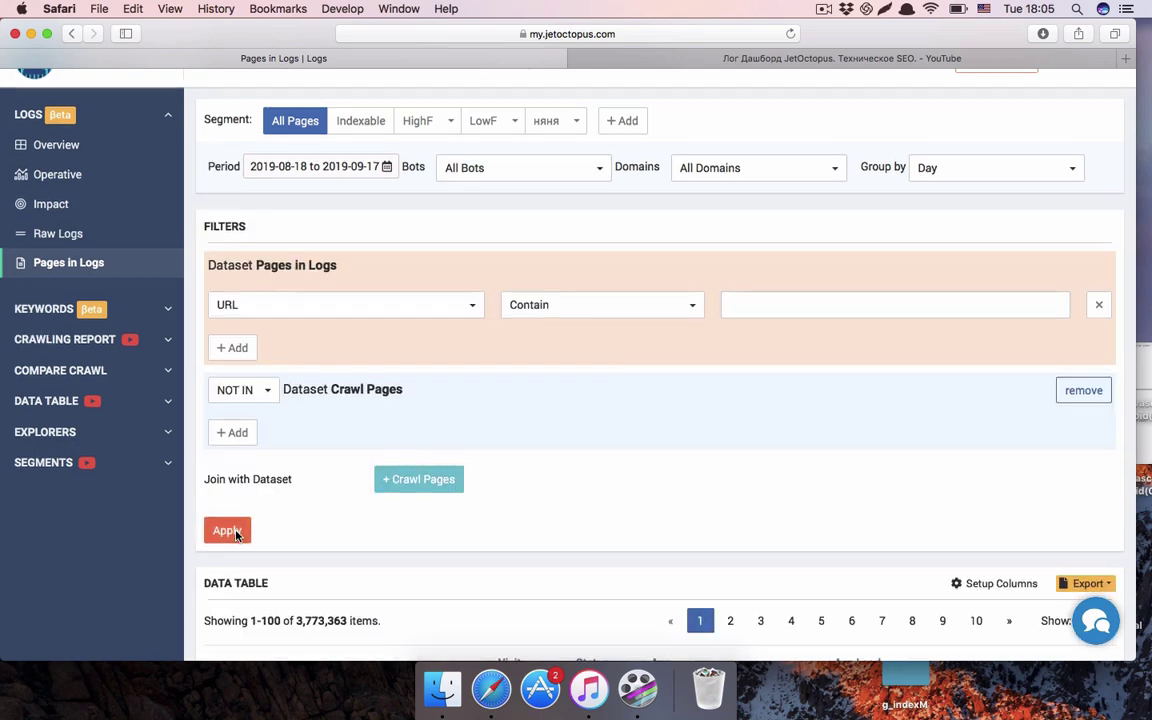
Step: Examine the item count, available columns and rows for pages found in the logs but not in the crawl
scroll(250, 536, "down", 2)
left_click_drag(331, 528, 296, 525)
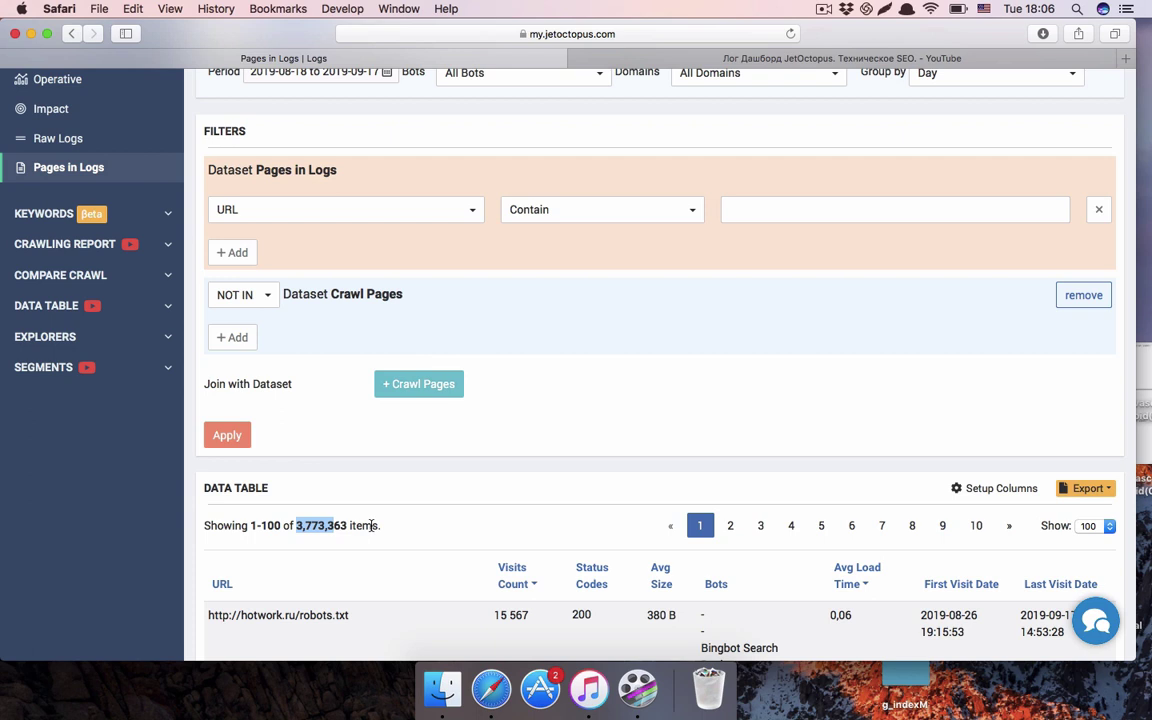
scroll(655, 557, "down", 5)
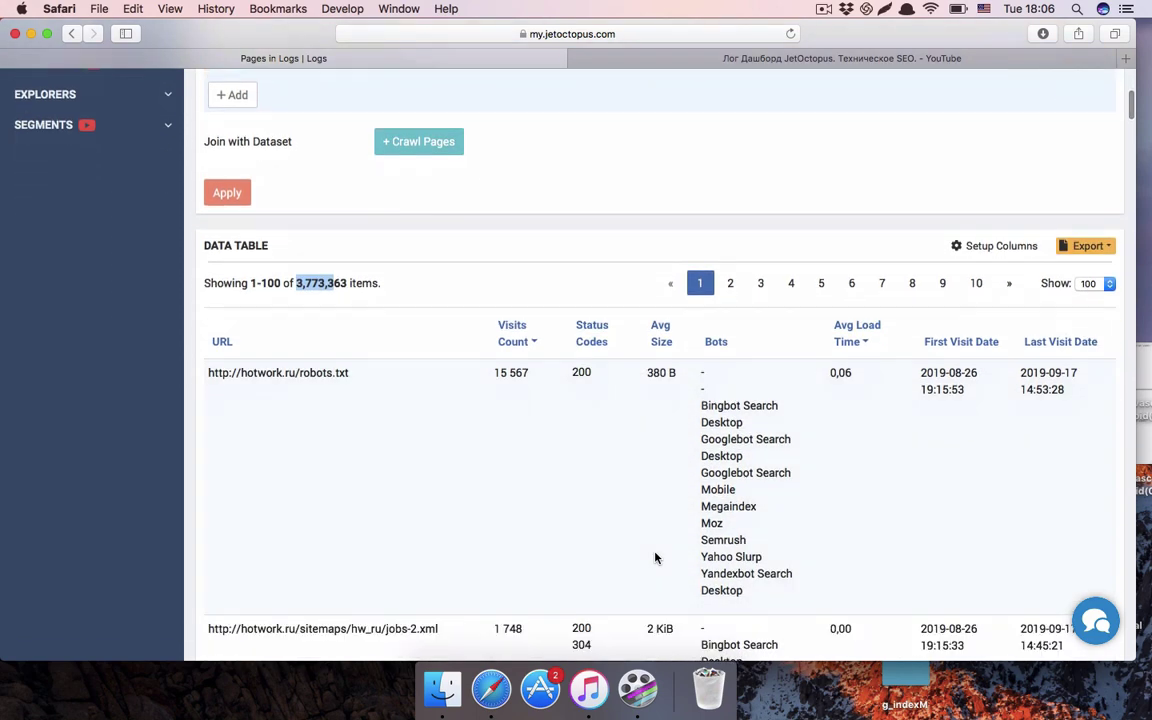
left_click(1002, 246)
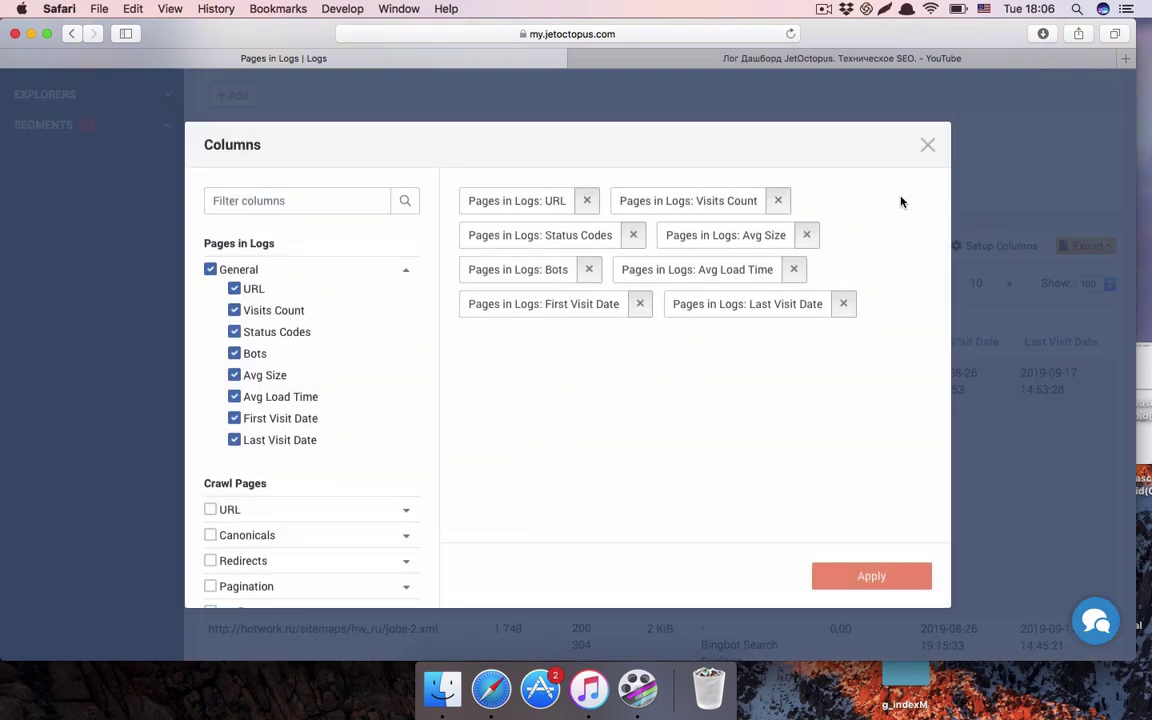
left_click(928, 148)
scroll(887, 250, "down", 7)
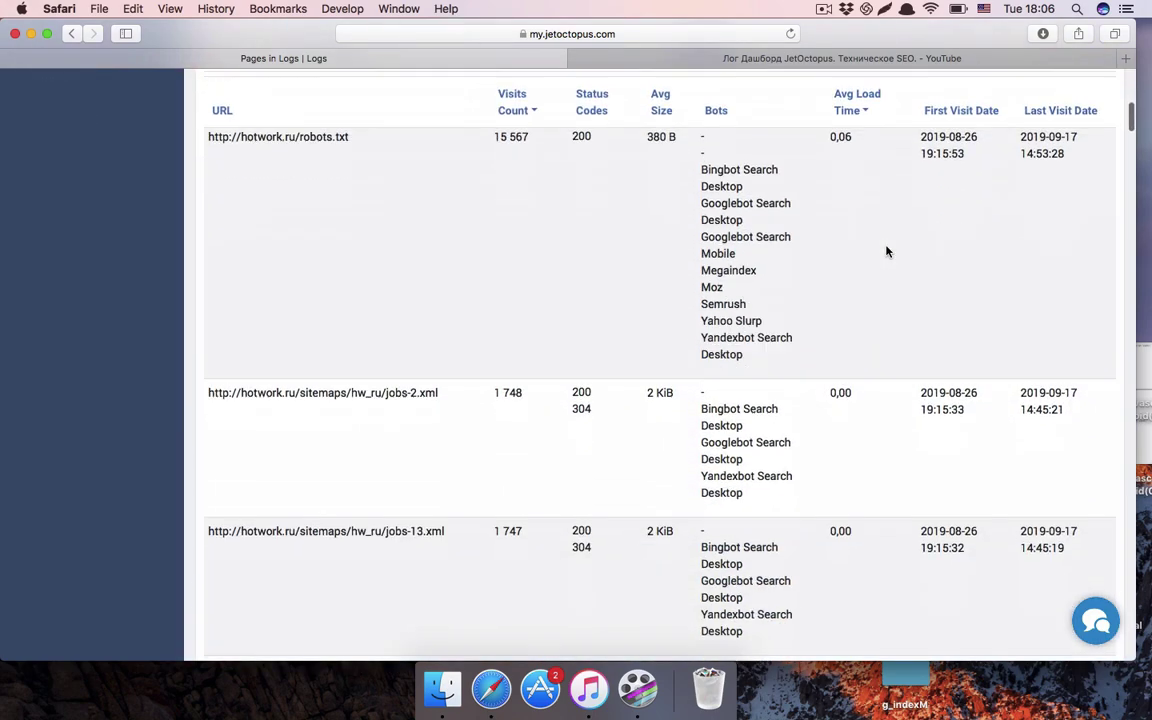
scroll(886, 251, "up", 5)
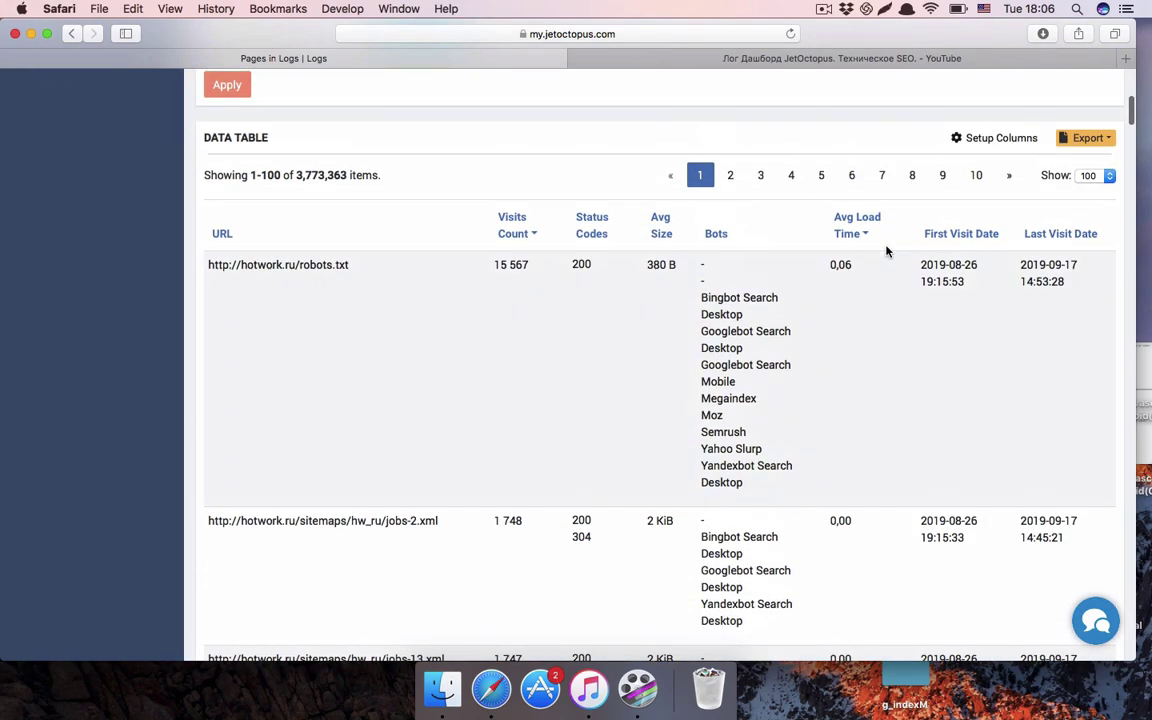
scroll(886, 251, "up", 8)
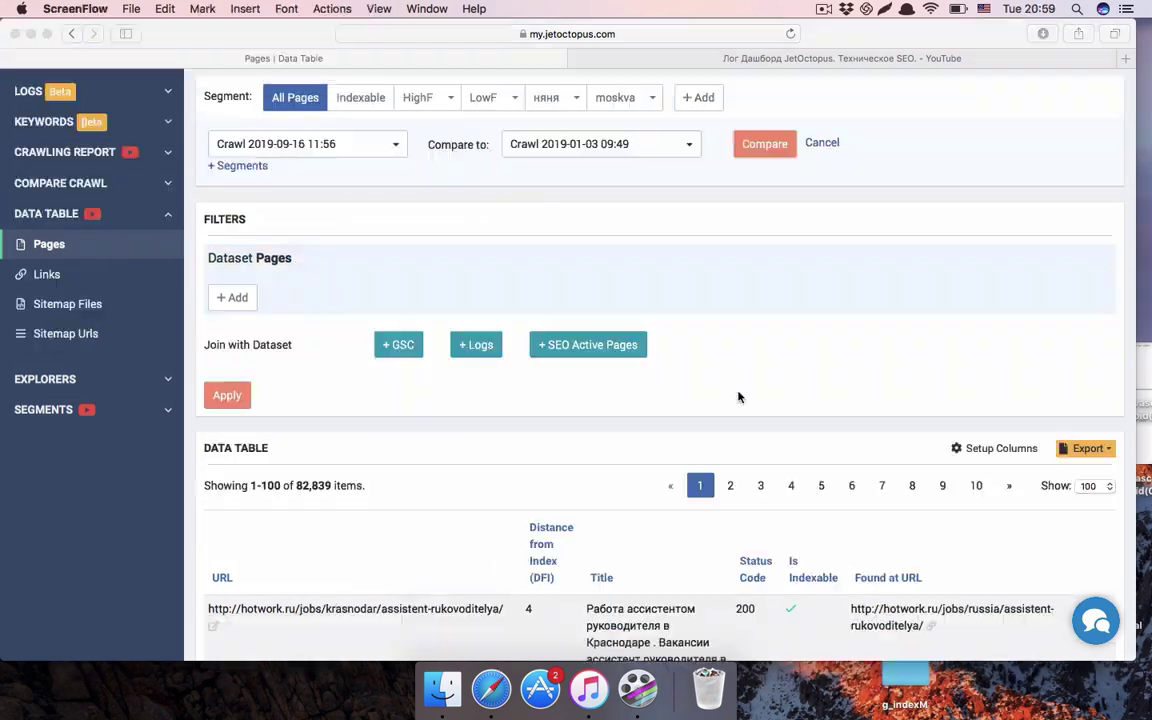
Step: Join the Logs dataset to the Pages dataset in the Data Table filters using AND IN
scroll(388, 237, "up", 2)
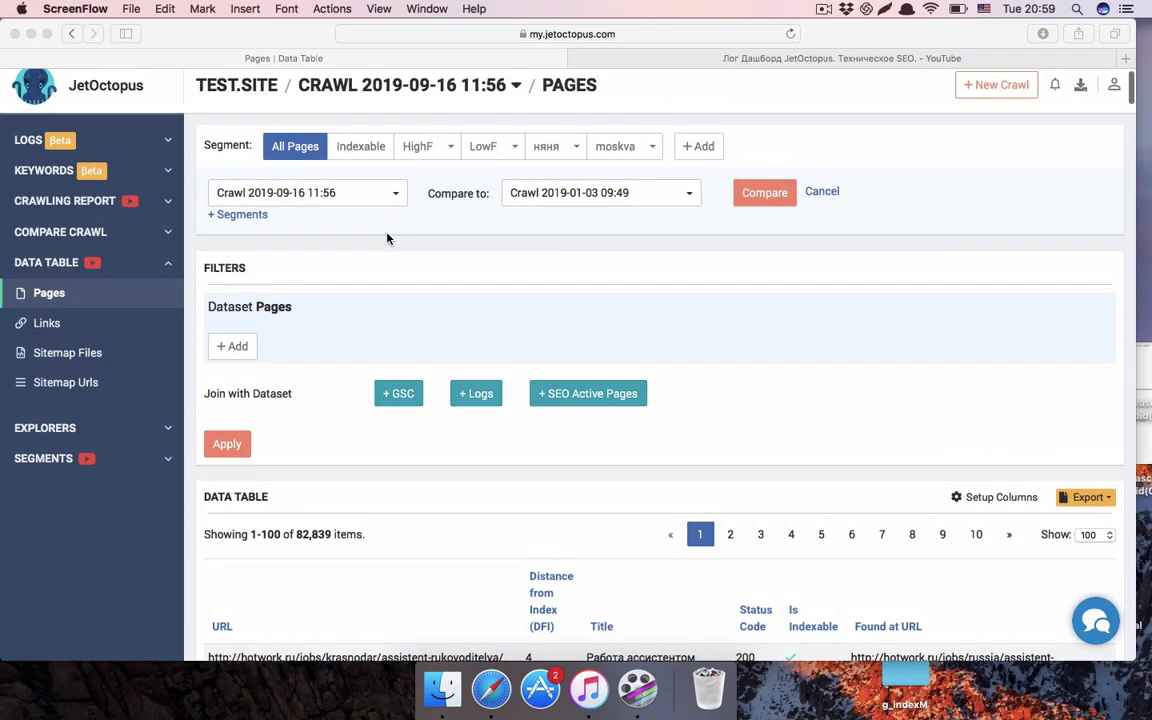
scroll(388, 238, "down", 4)
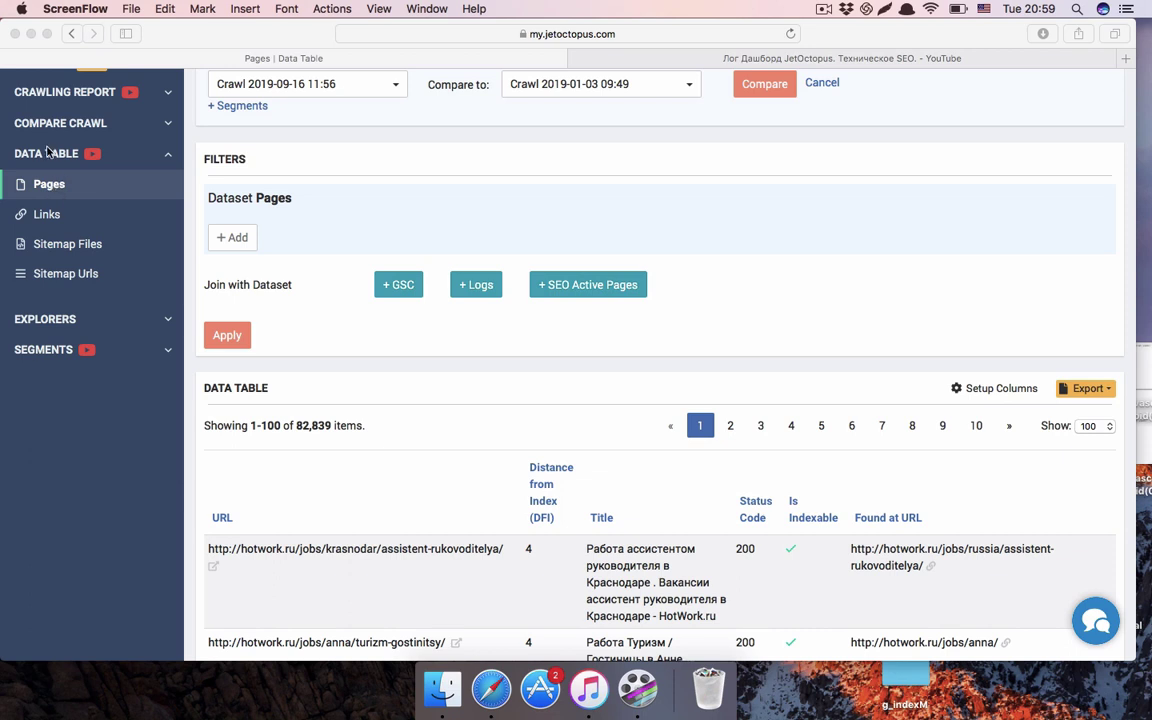
left_click(469, 283)
left_click(471, 284)
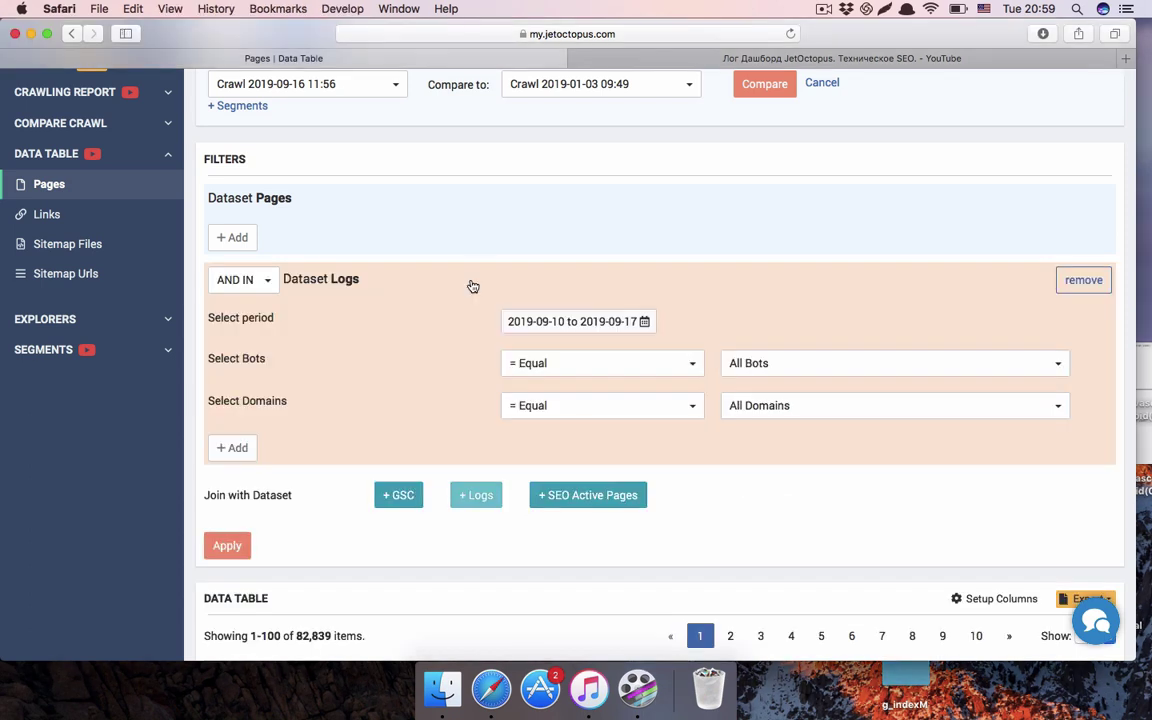
left_click(226, 545)
Step: Join the GSC dataset to the Pages filters and set its period to Last month
scroll(601, 235, "down", 5)
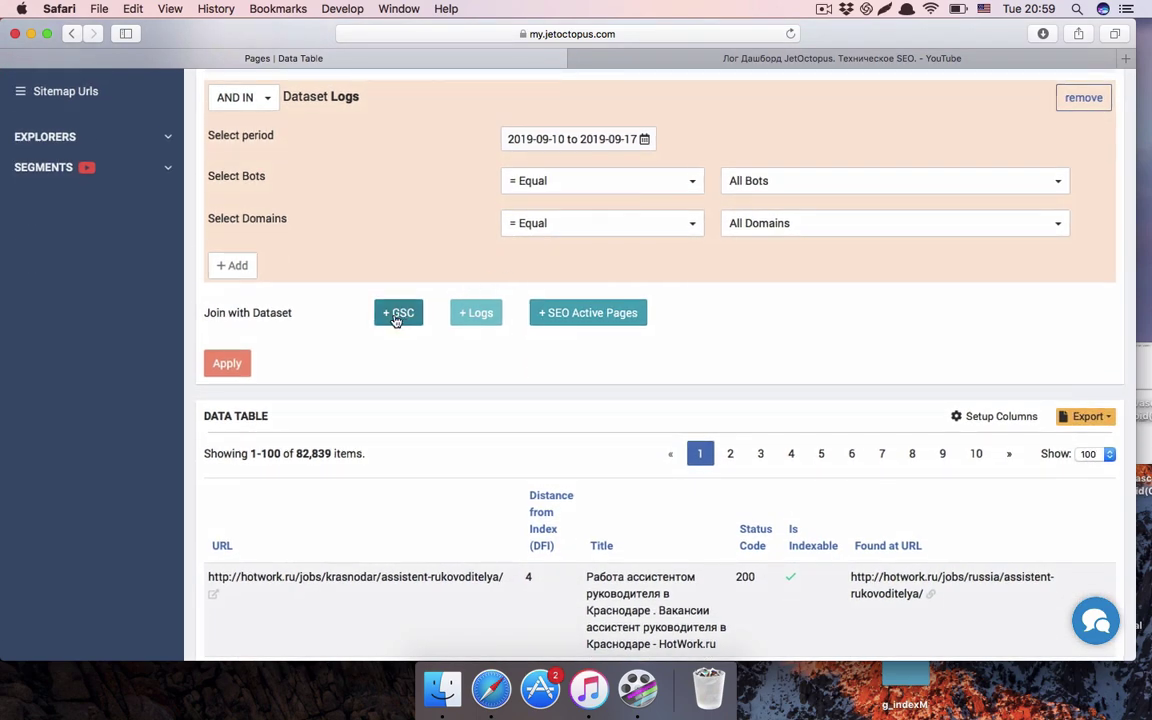
left_click(396, 314)
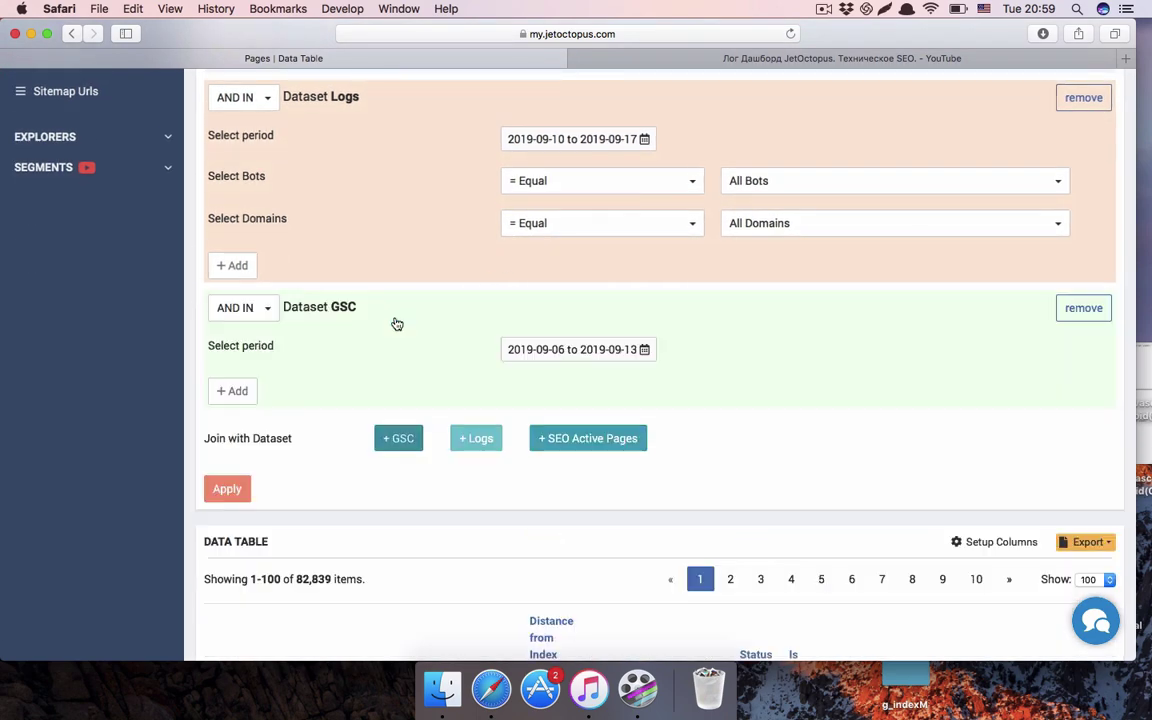
left_click(545, 350)
left_click(515, 427)
scroll(532, 429, "down", 5)
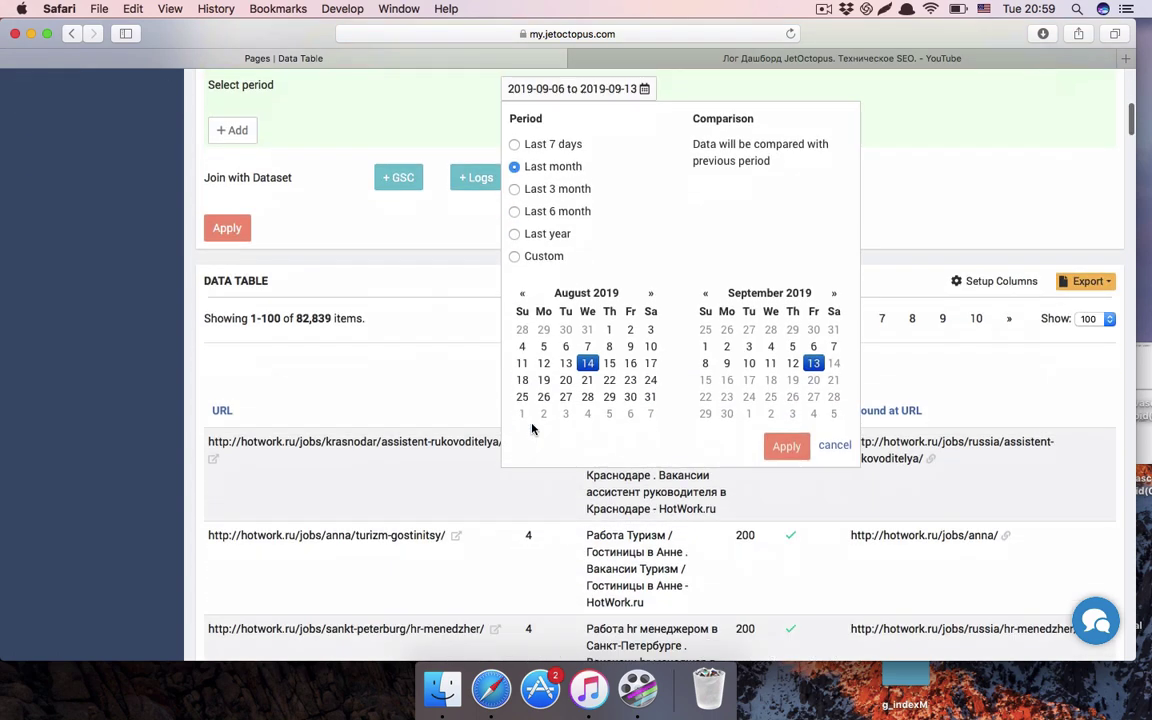
left_click(786, 446)
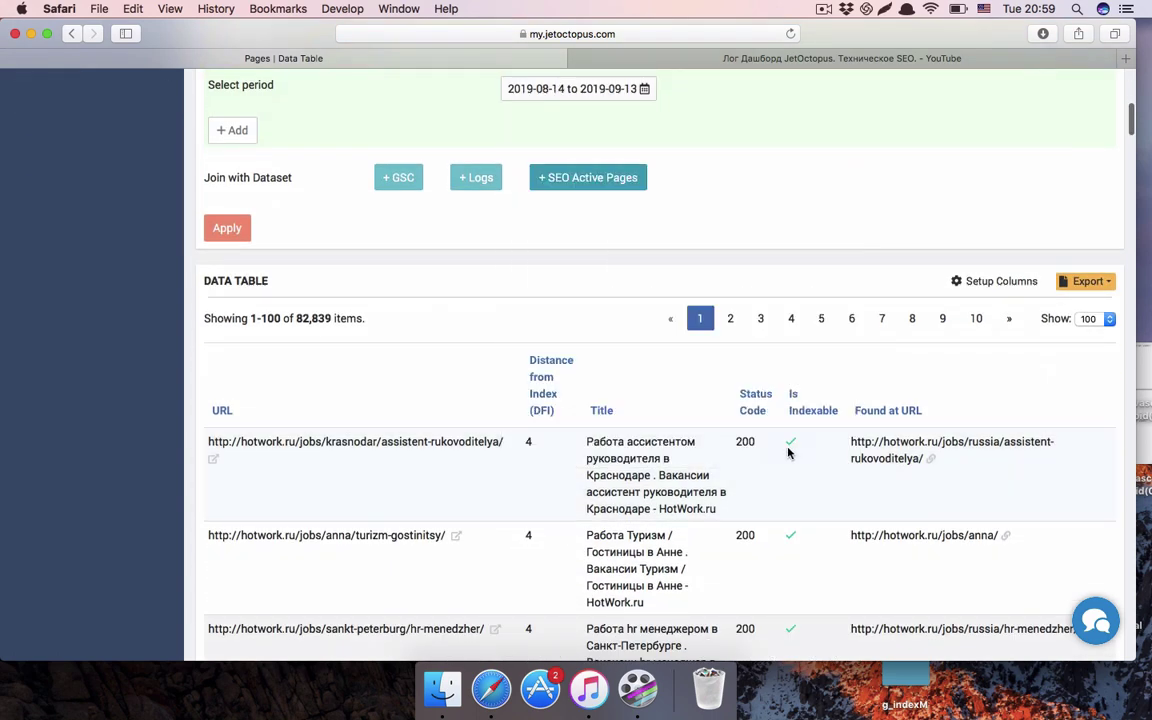
Step: Join the SEO Active Pages dataset, set its period to Last month, and apply all the dataset filters
left_click(572, 180)
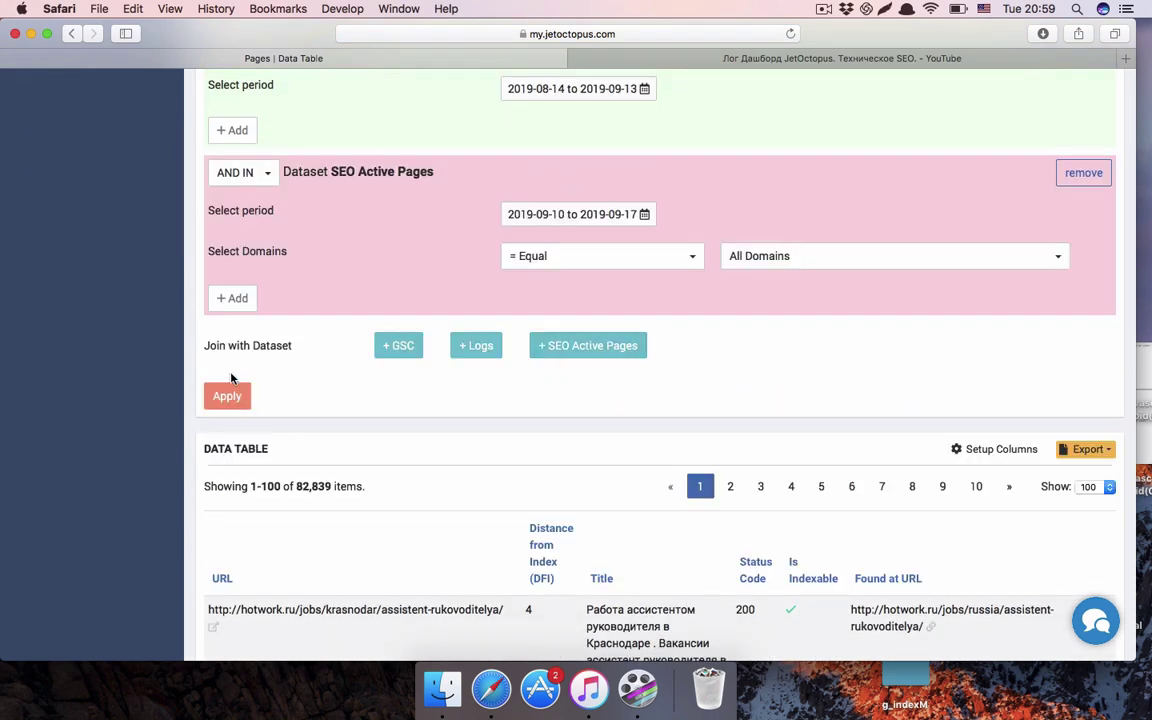
left_click(539, 221)
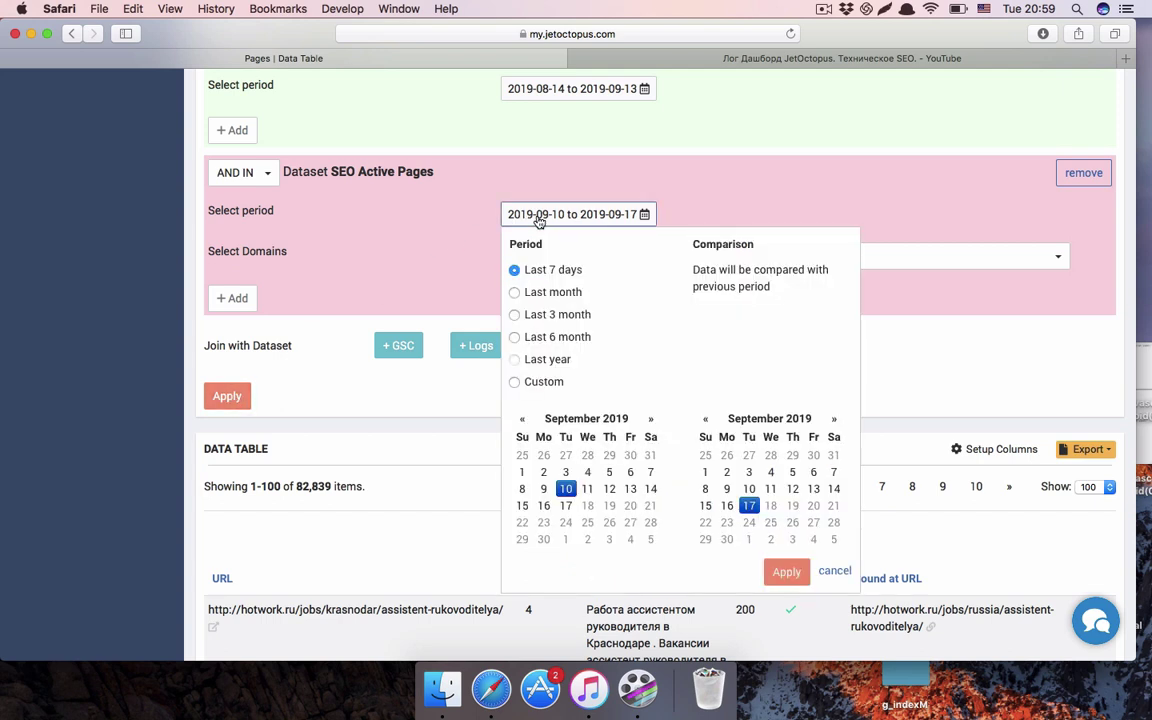
left_click(515, 292)
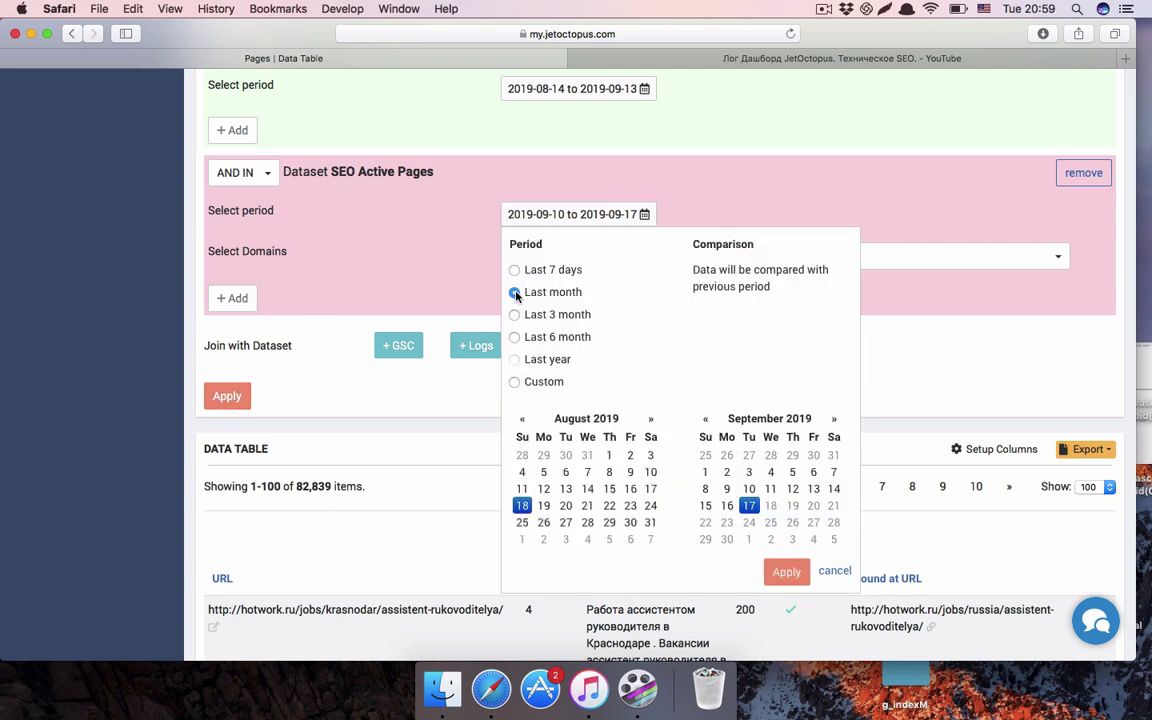
left_click(783, 572)
left_click(229, 397)
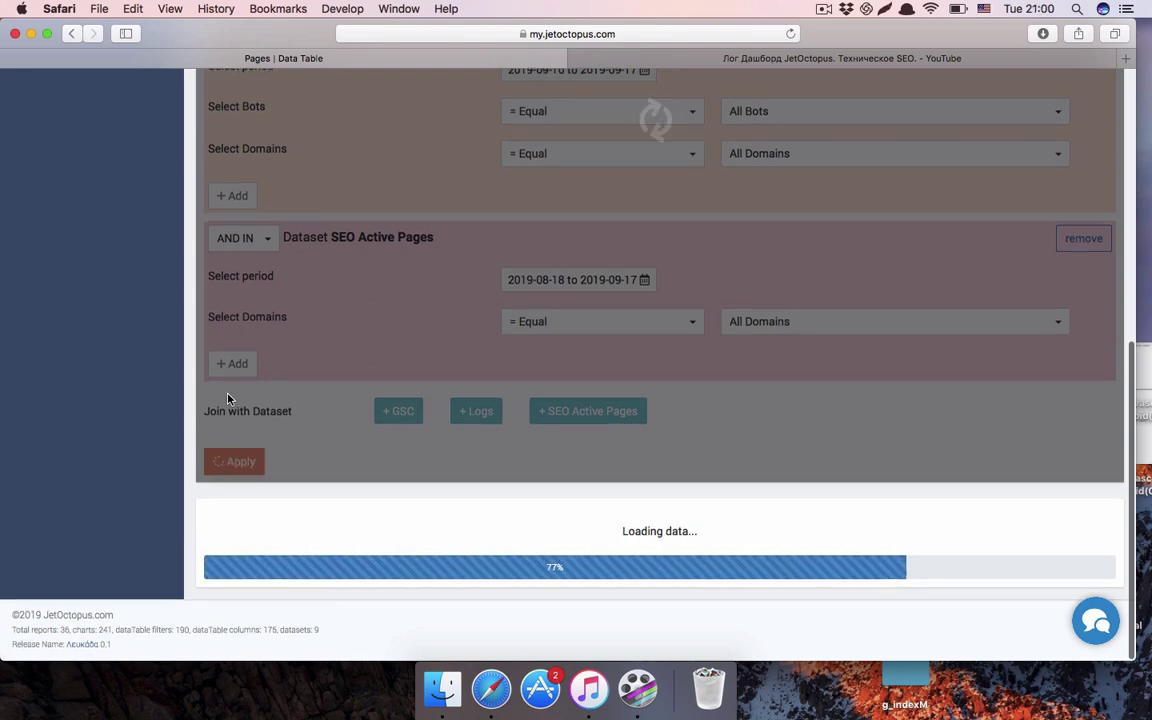
Step: Open the joined Data Table's column setup and select the GSC Impressions column
scroll(228, 398, "down", 5)
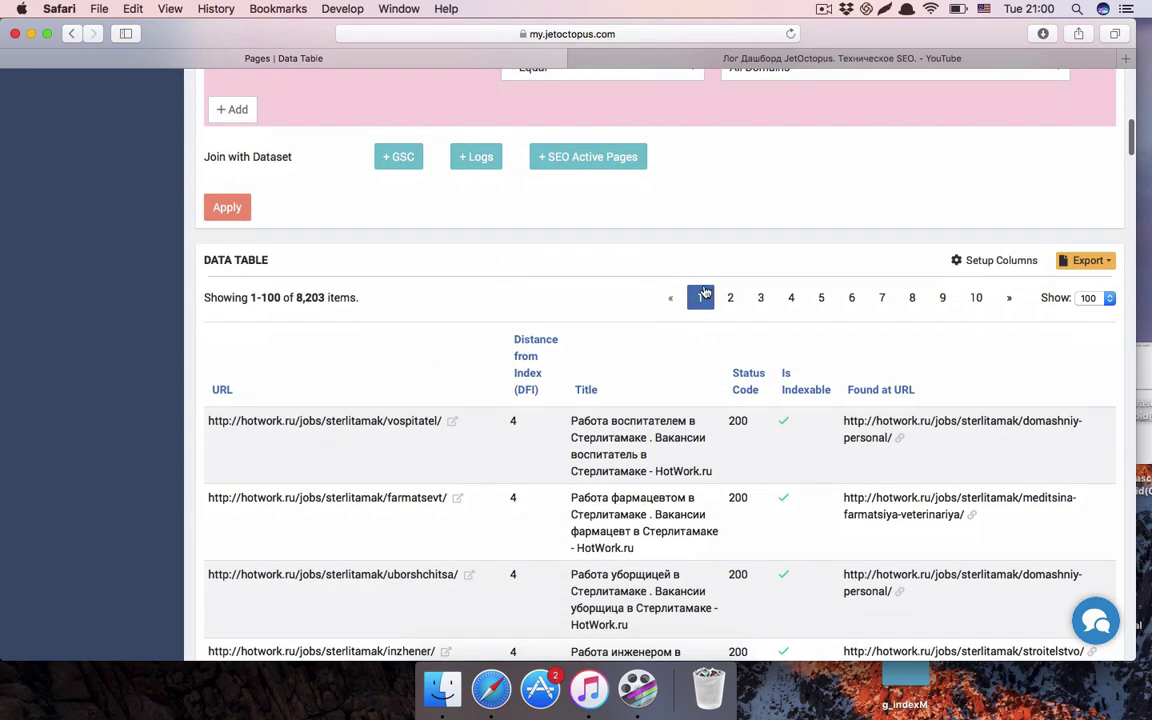
left_click(1008, 260)
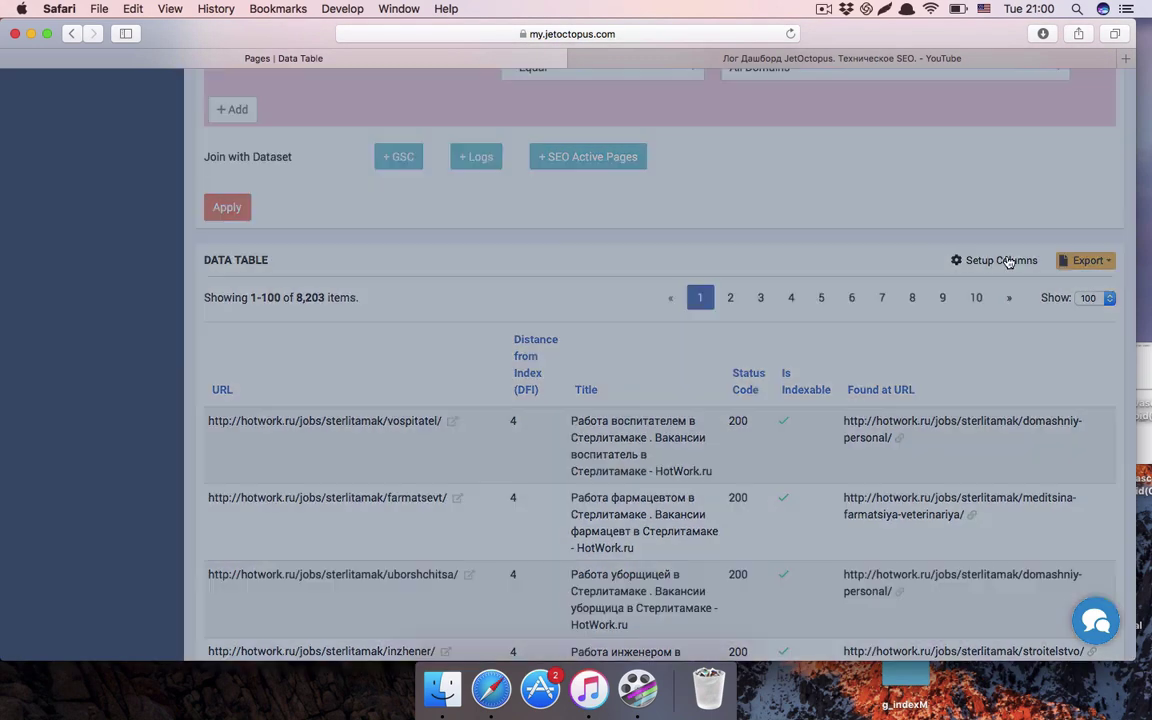
scroll(215, 320, "down", 8)
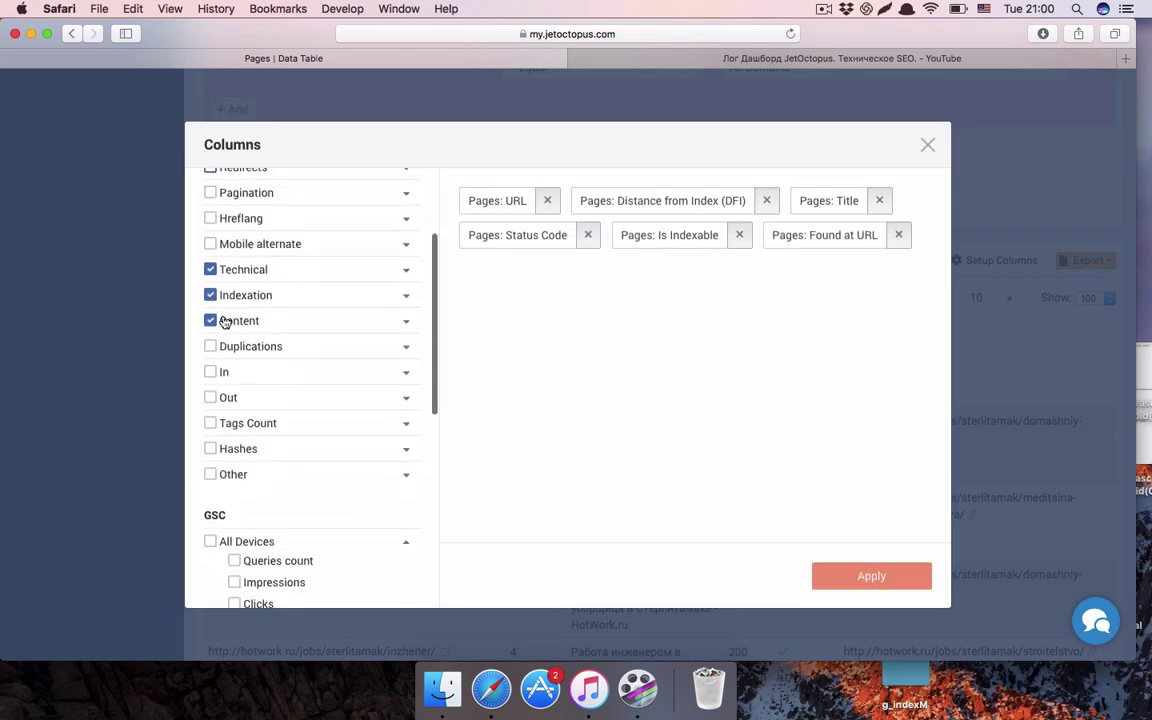
scroll(224, 320, "down", 3)
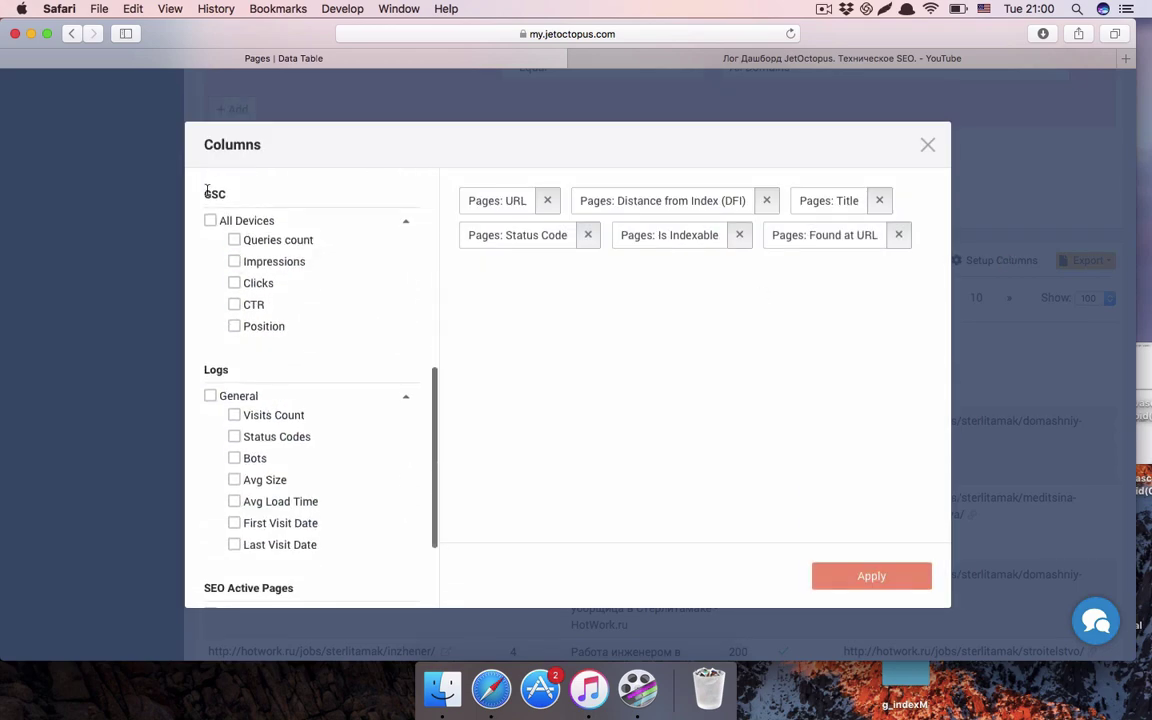
left_click(236, 263)
Step: Add the Logs columns Visits Count and Avg Load Time plus SEO Active Pages visits from Google and Yandex, and apply the column setup
scroll(238, 268, "down", 3)
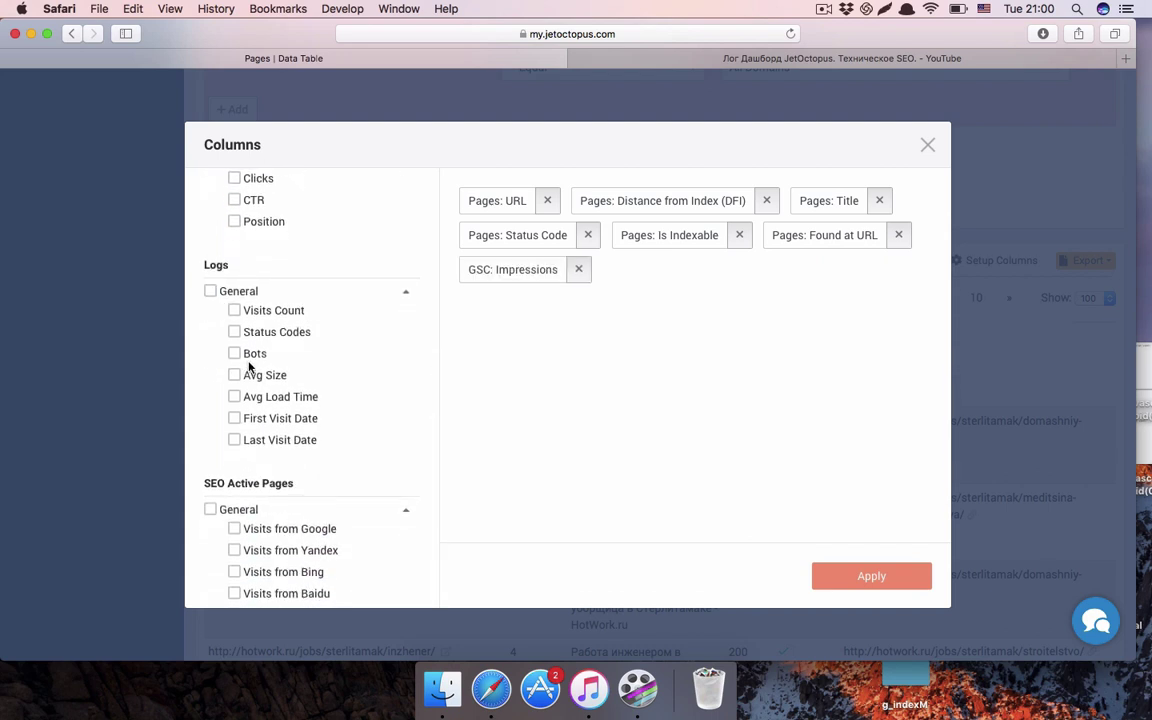
left_click(234, 311)
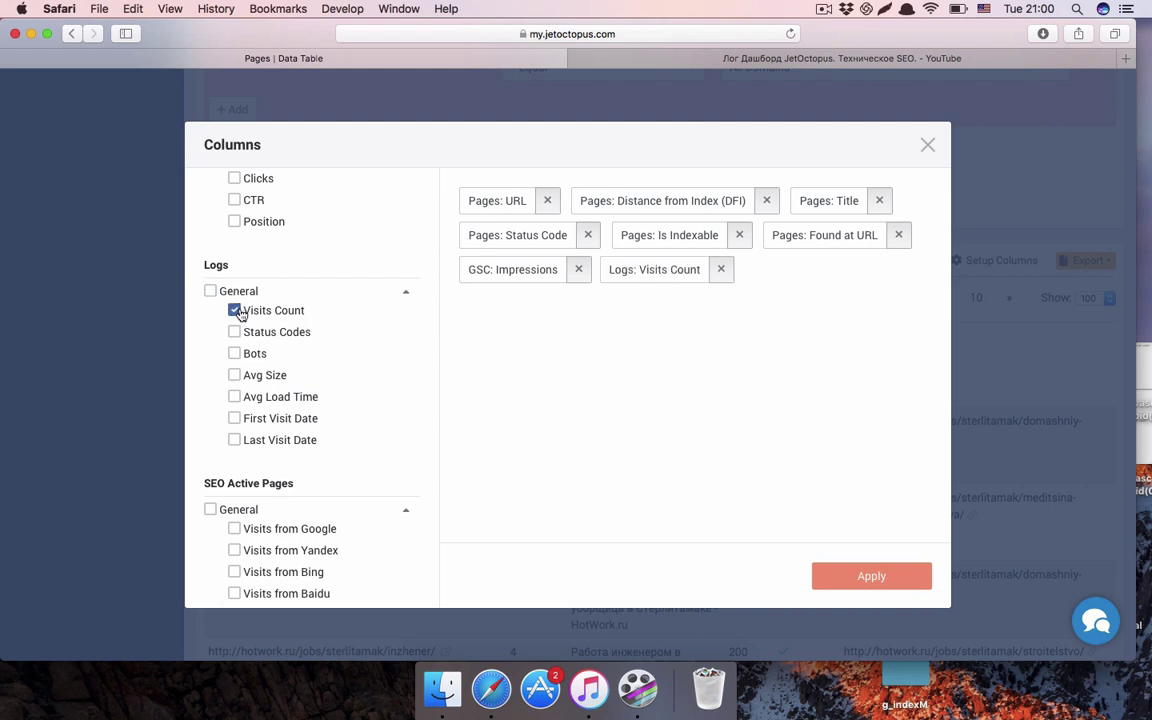
left_click(235, 397)
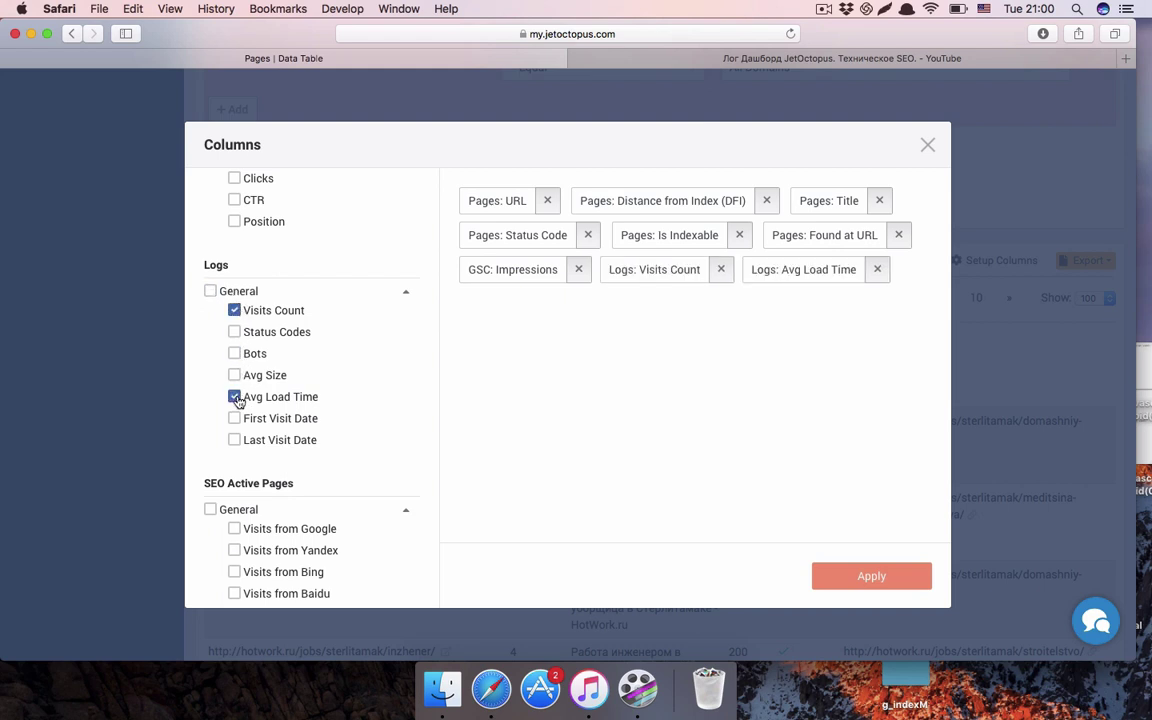
left_click(235, 530)
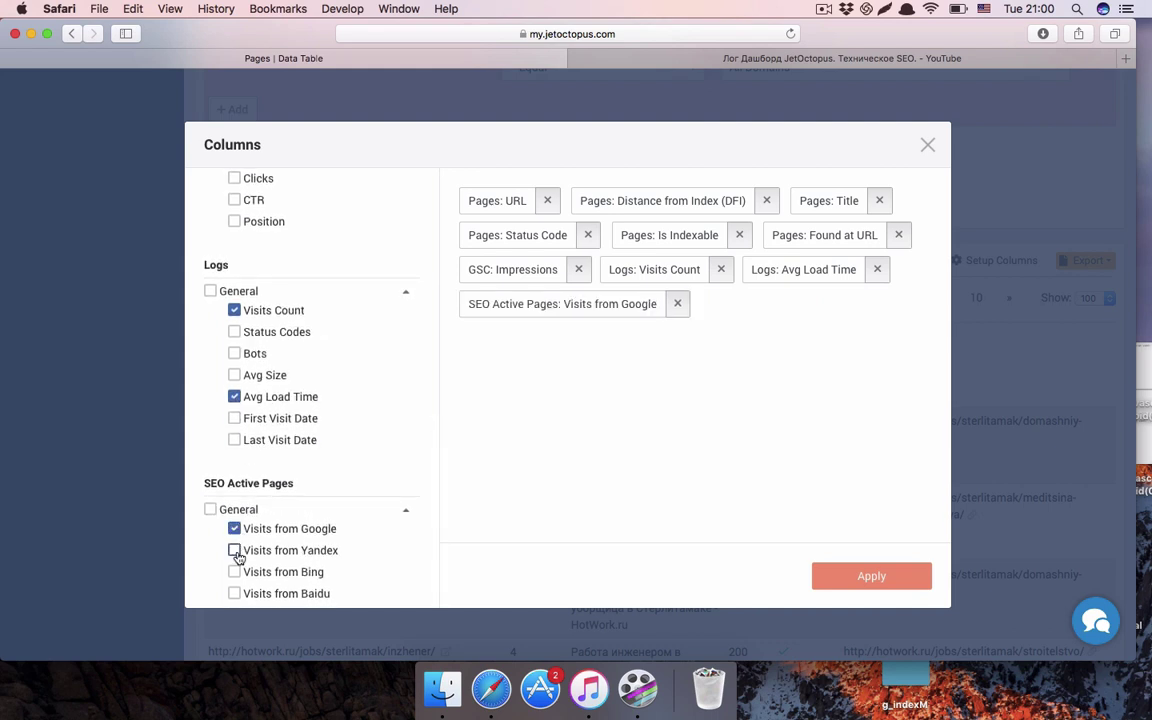
left_click(235, 551)
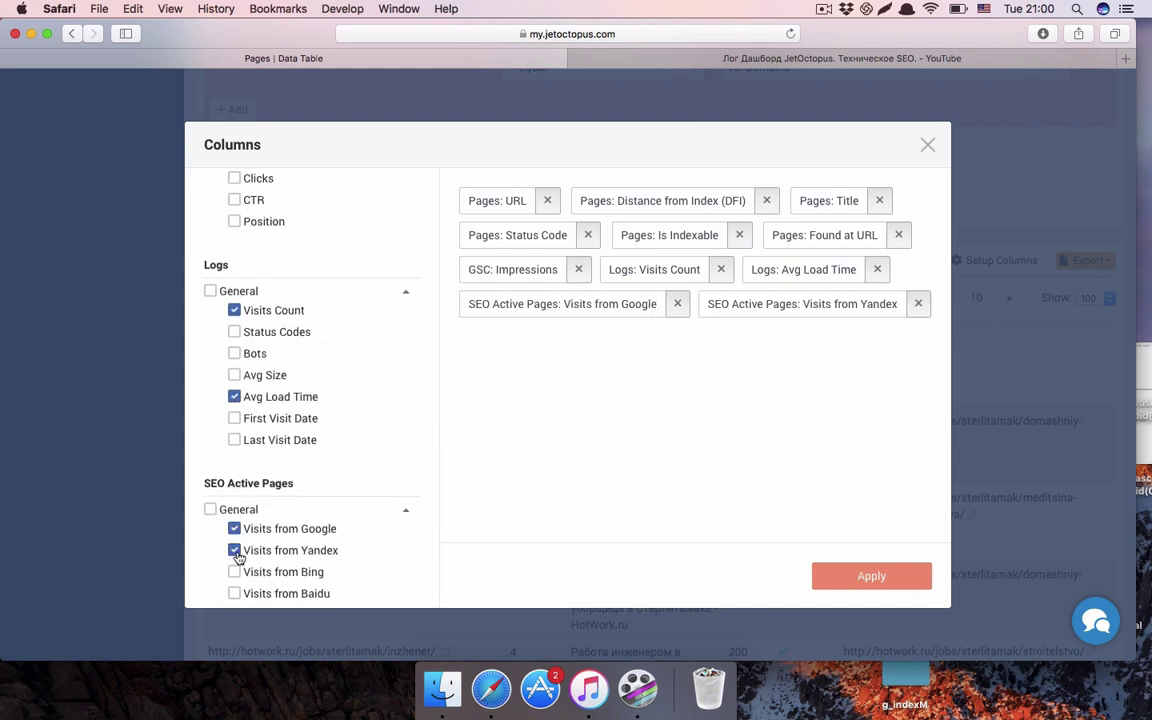
left_click(872, 577)
scroll(874, 571, "up", 5)
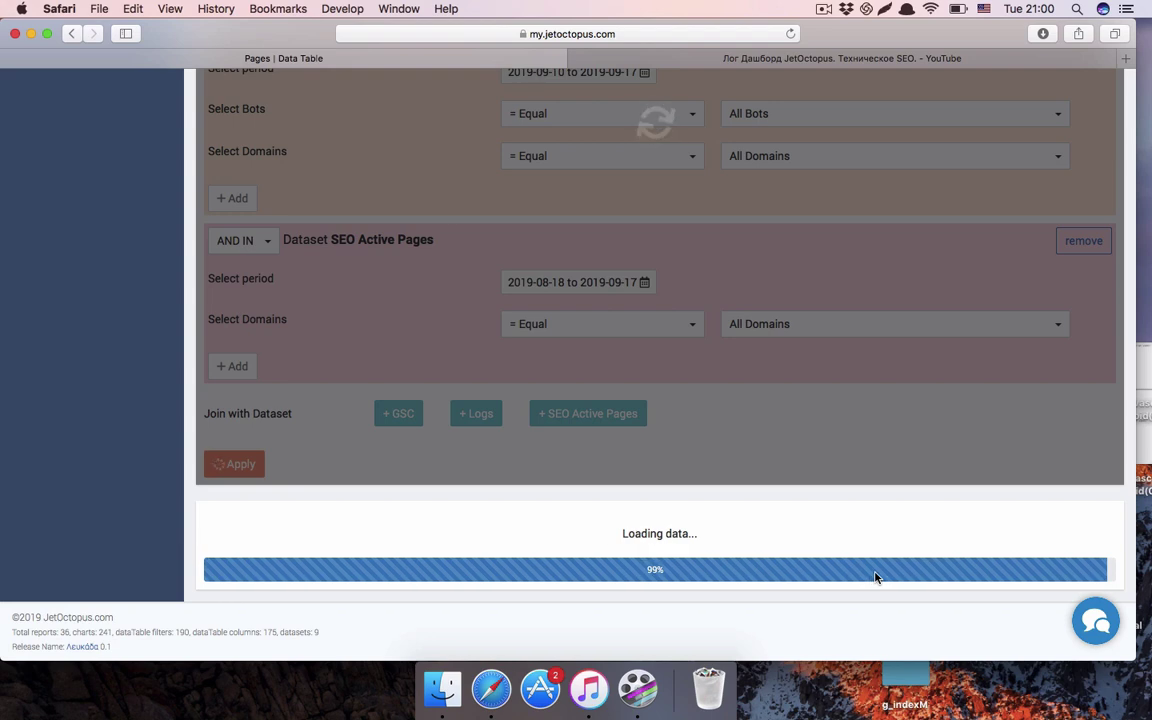
Step: Examine each page's impressions, bot visits count, average load time, and visits from Google and Yandex in the joined table
scroll(876, 600, "down", 5)
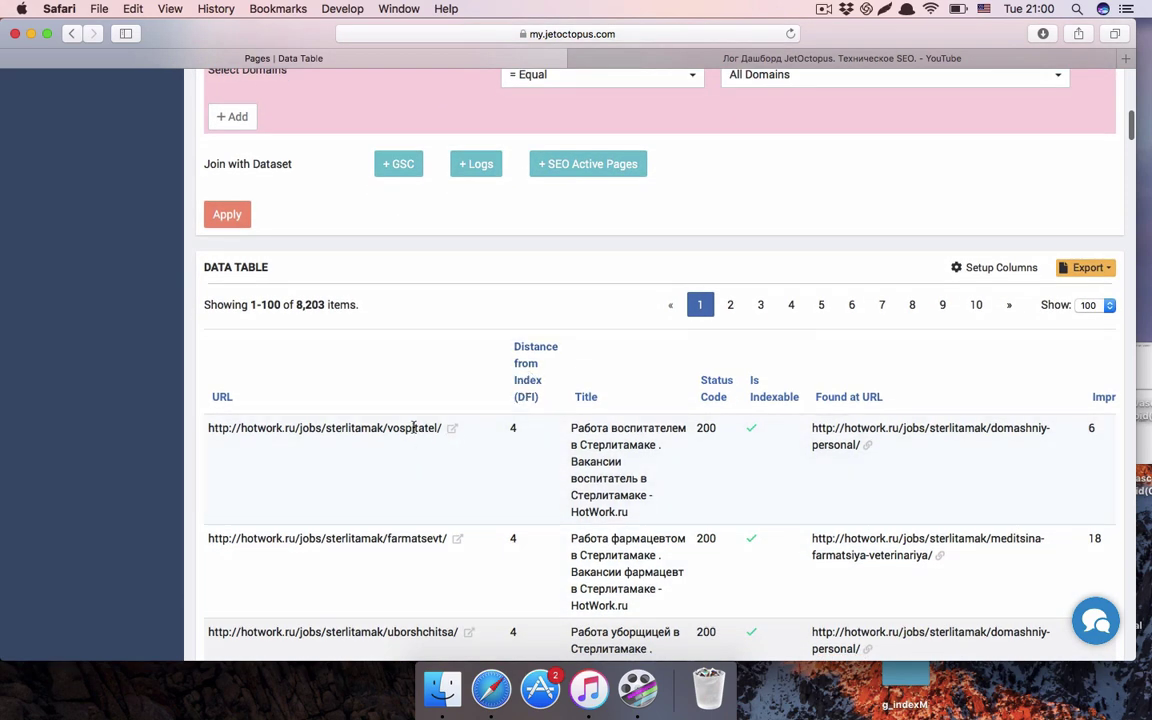
scroll(549, 434, "right", 1)
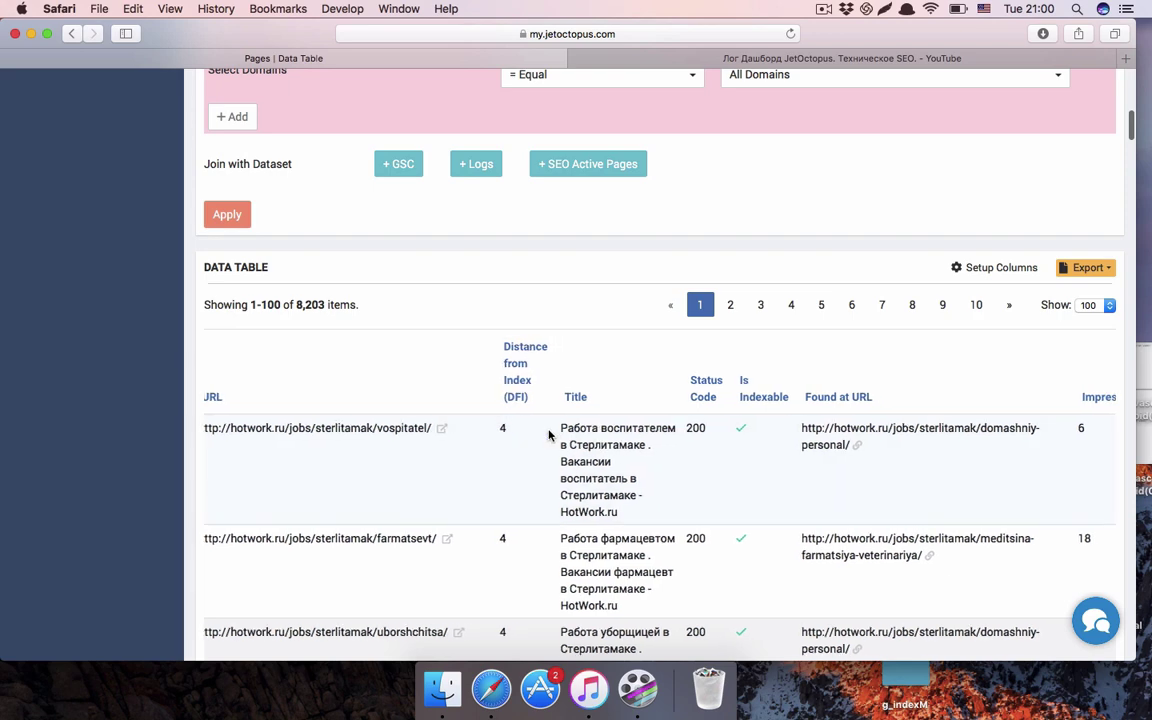
scroll(549, 434, "right", 5)
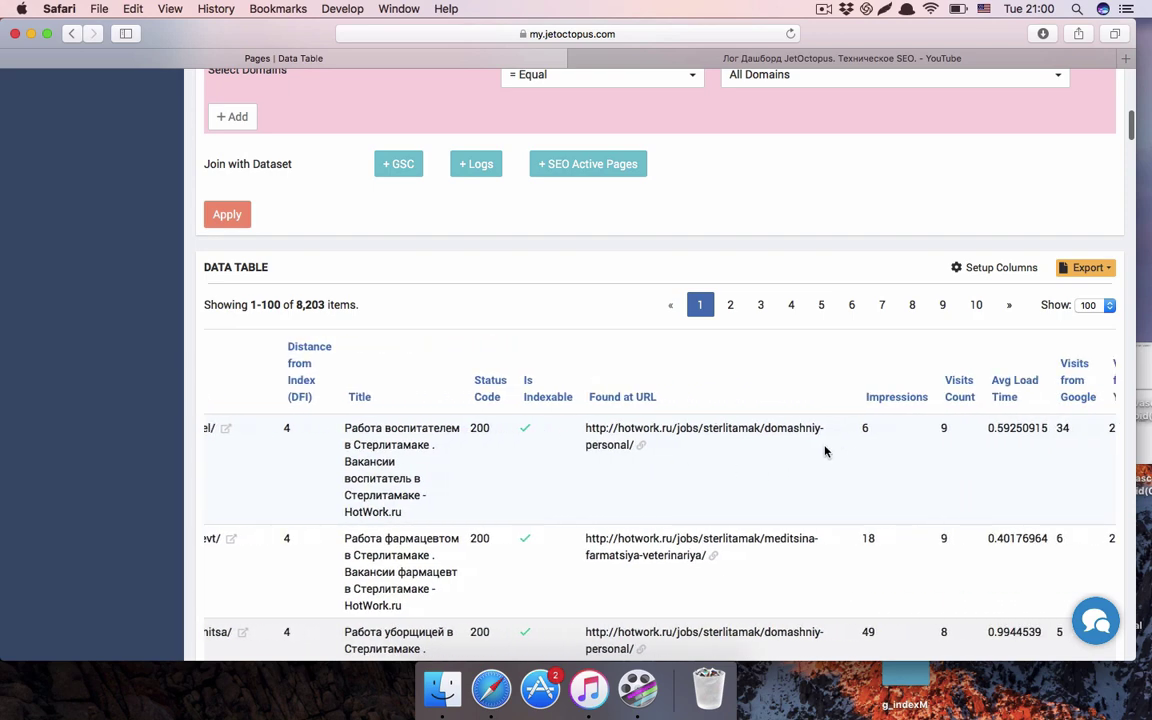
scroll(862, 432, "right", 2)
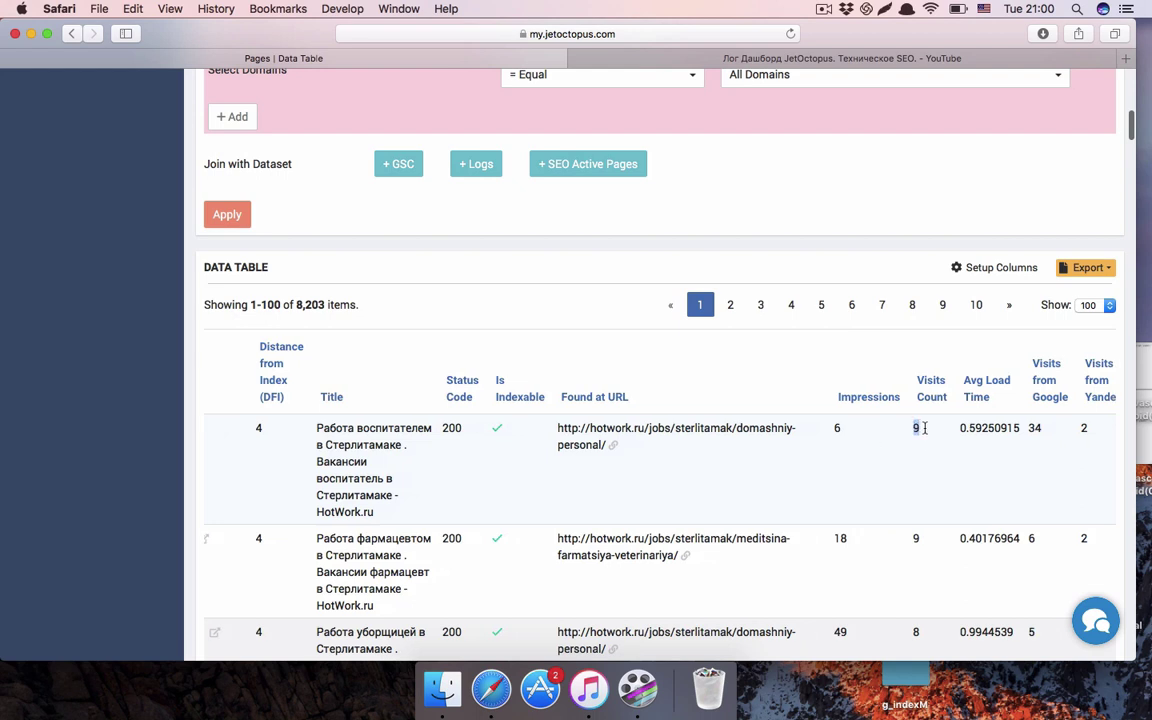
scroll(923, 428, "right", 1)
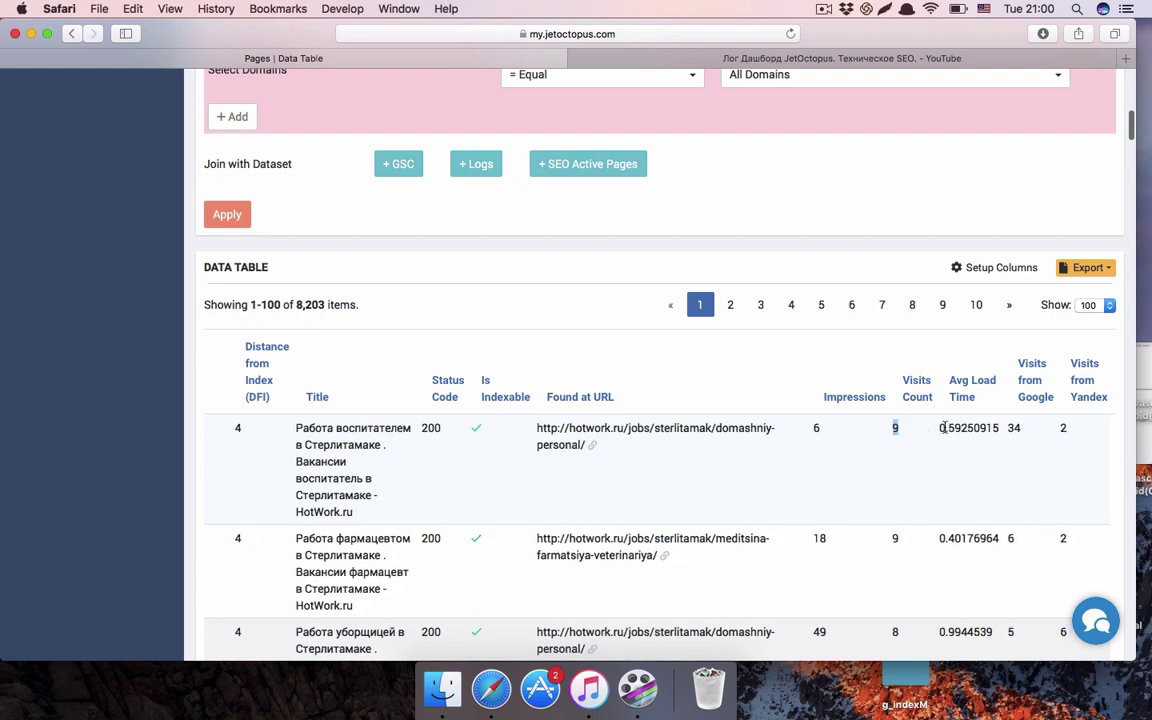
left_click_drag(948, 428, 1011, 427)
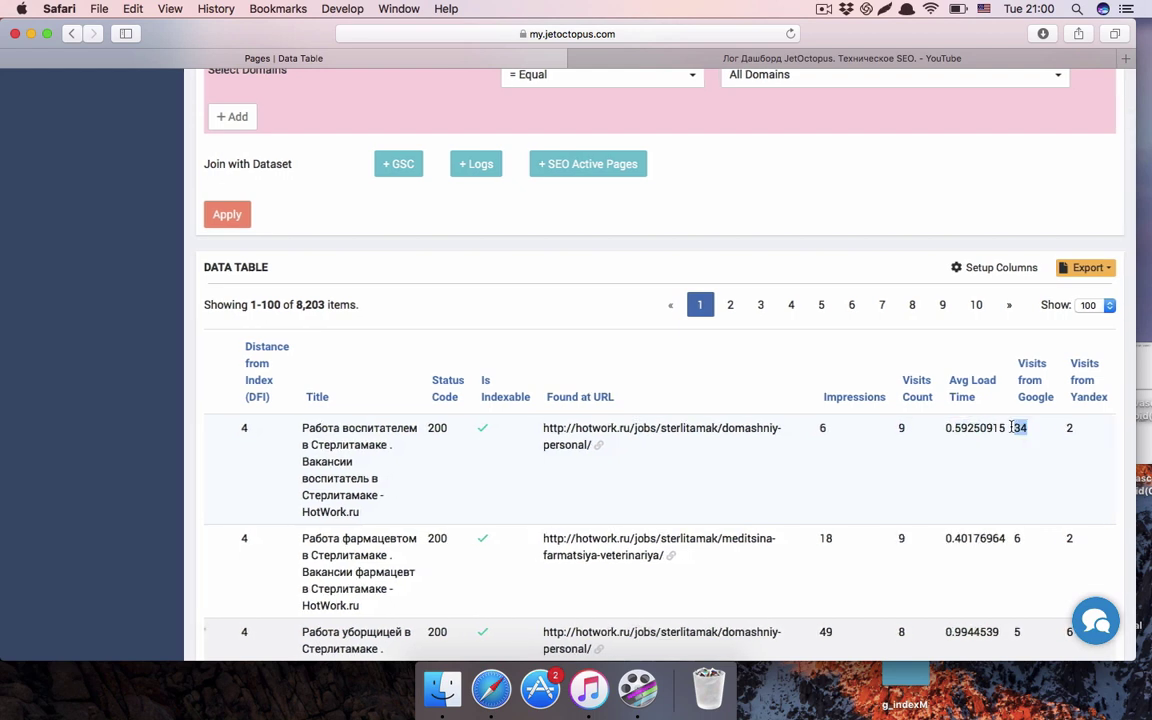
left_click(1076, 428)
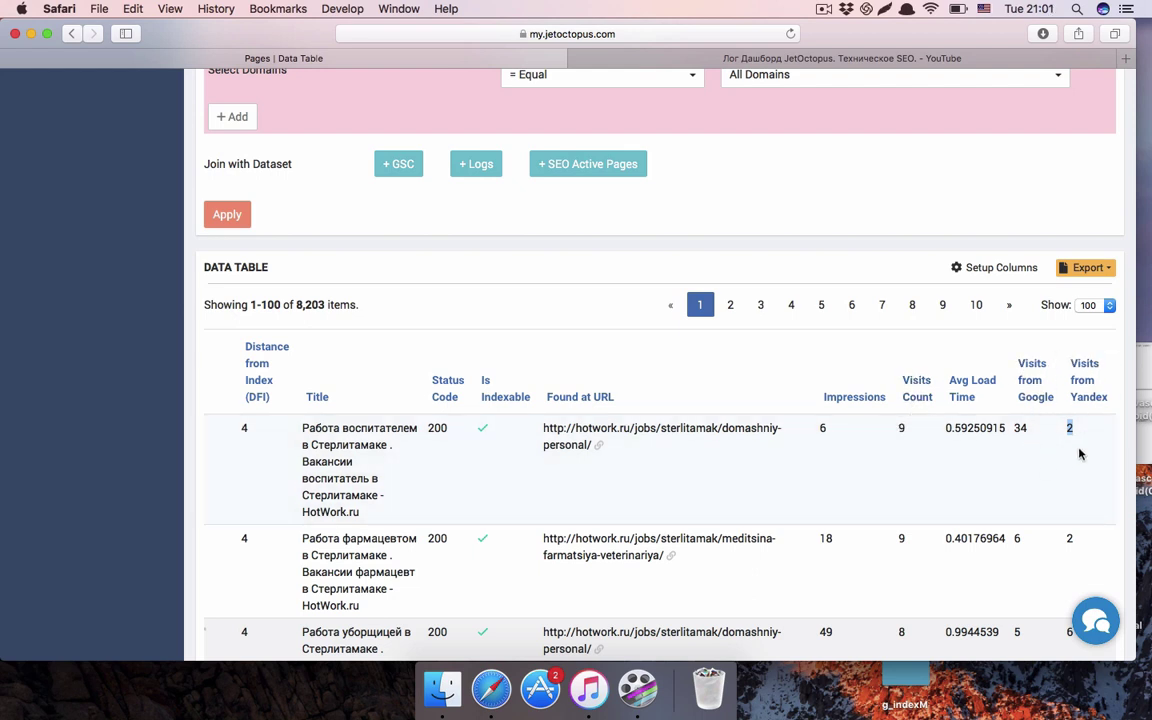
scroll(1093, 419, "down", 5)
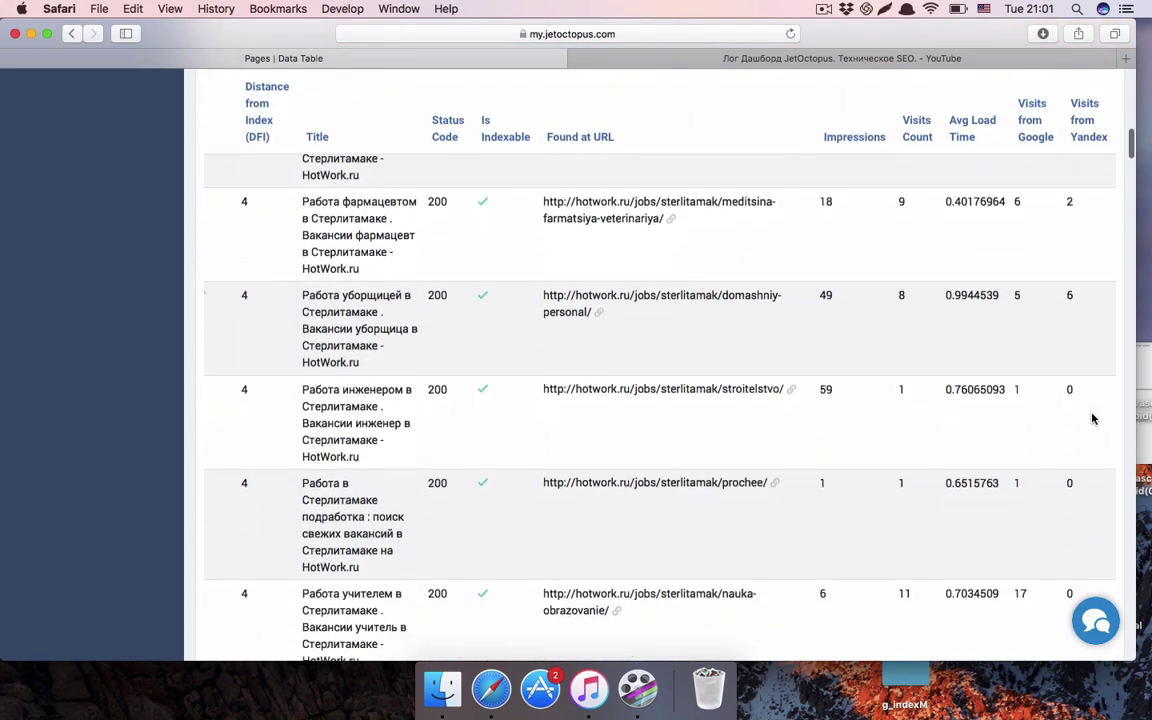
scroll(1093, 419, "down", 7)
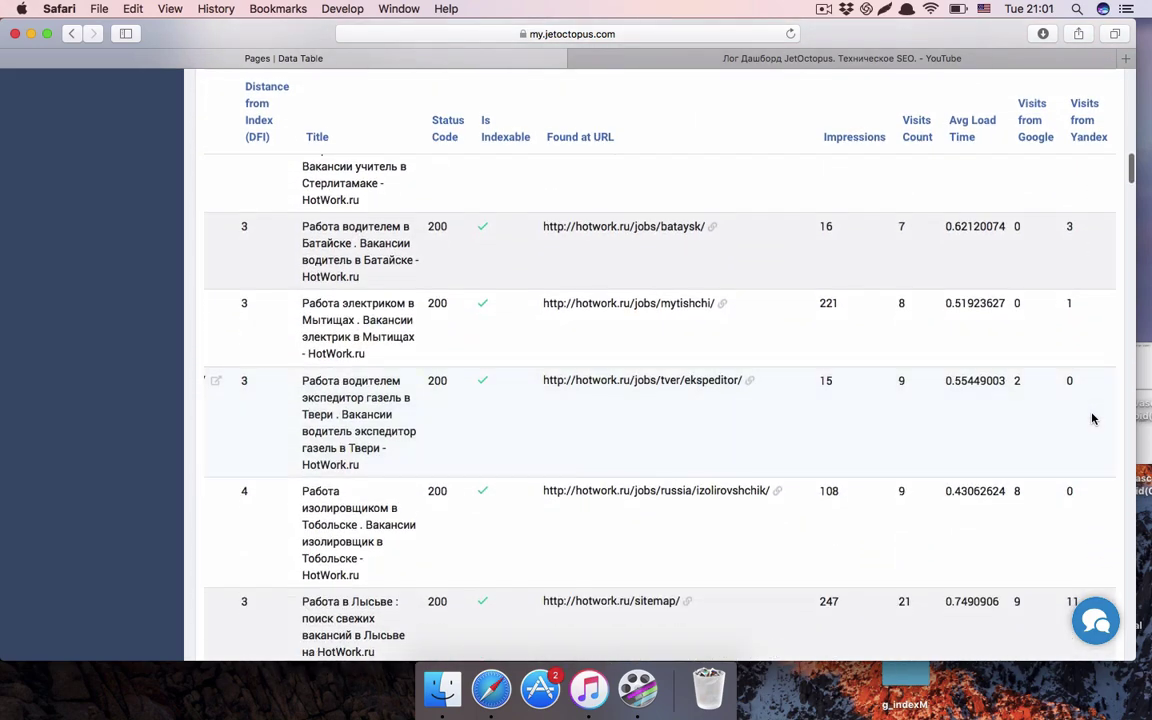
scroll(1093, 419, "down", 3)
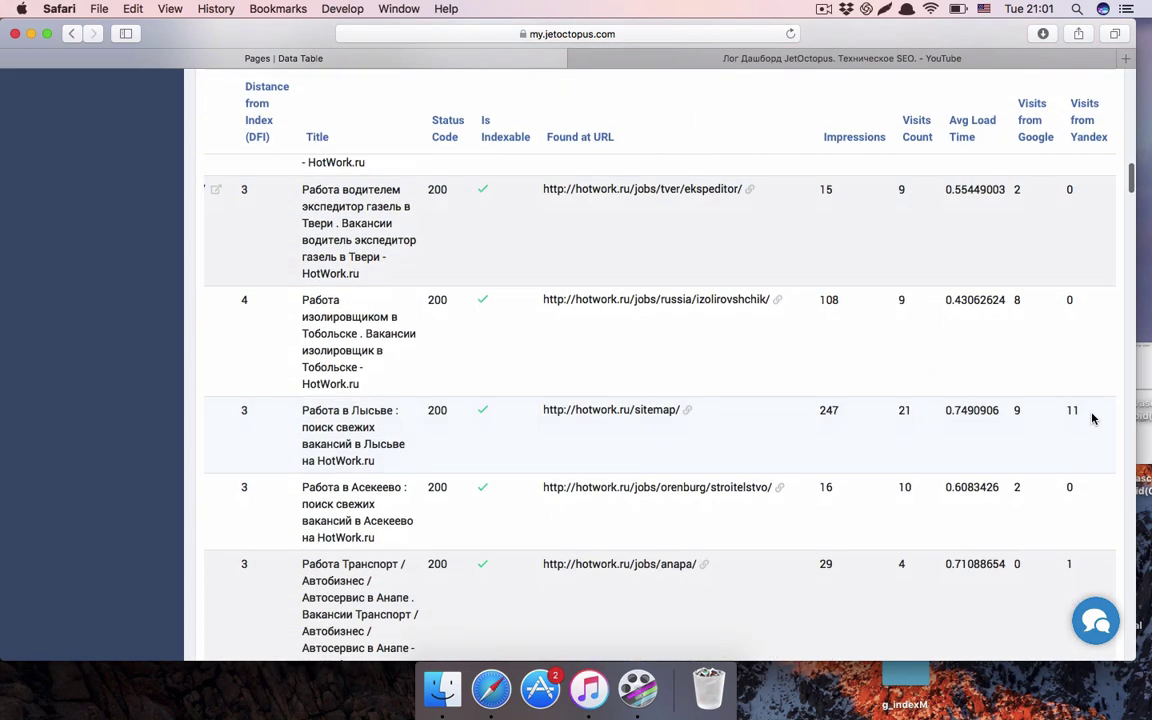
scroll(1093, 419, "up", 20)
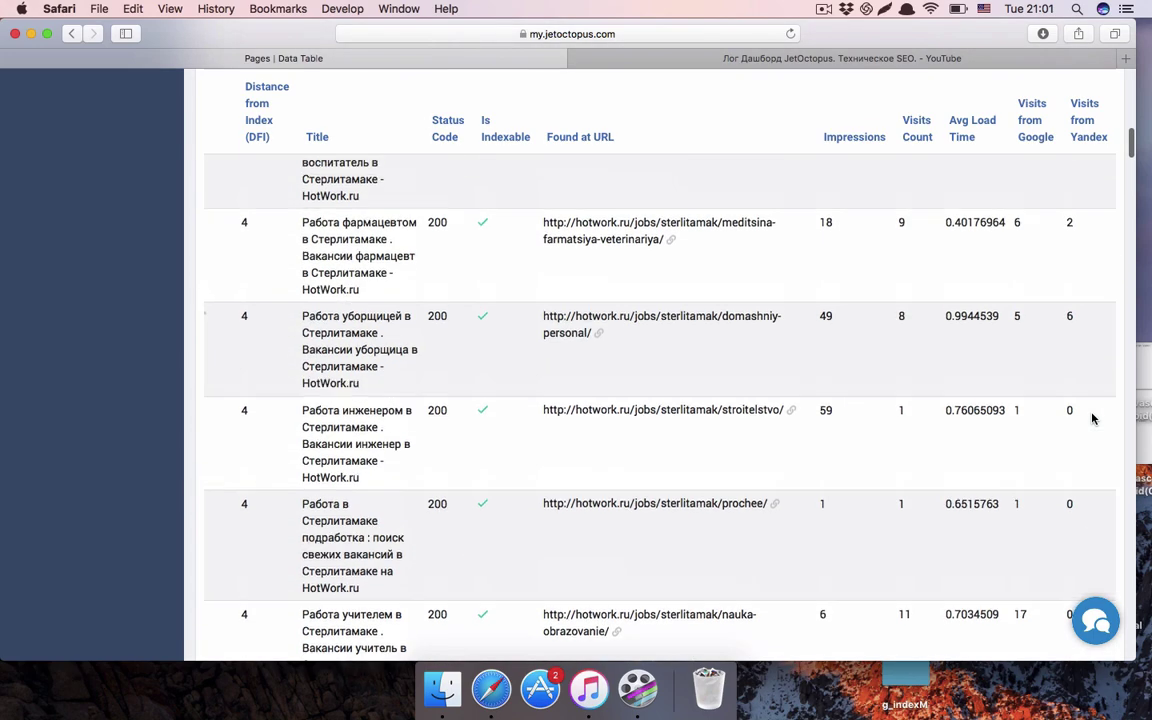
scroll(1093, 417, "down", 3)
scroll(1093, 419, "down", 7)
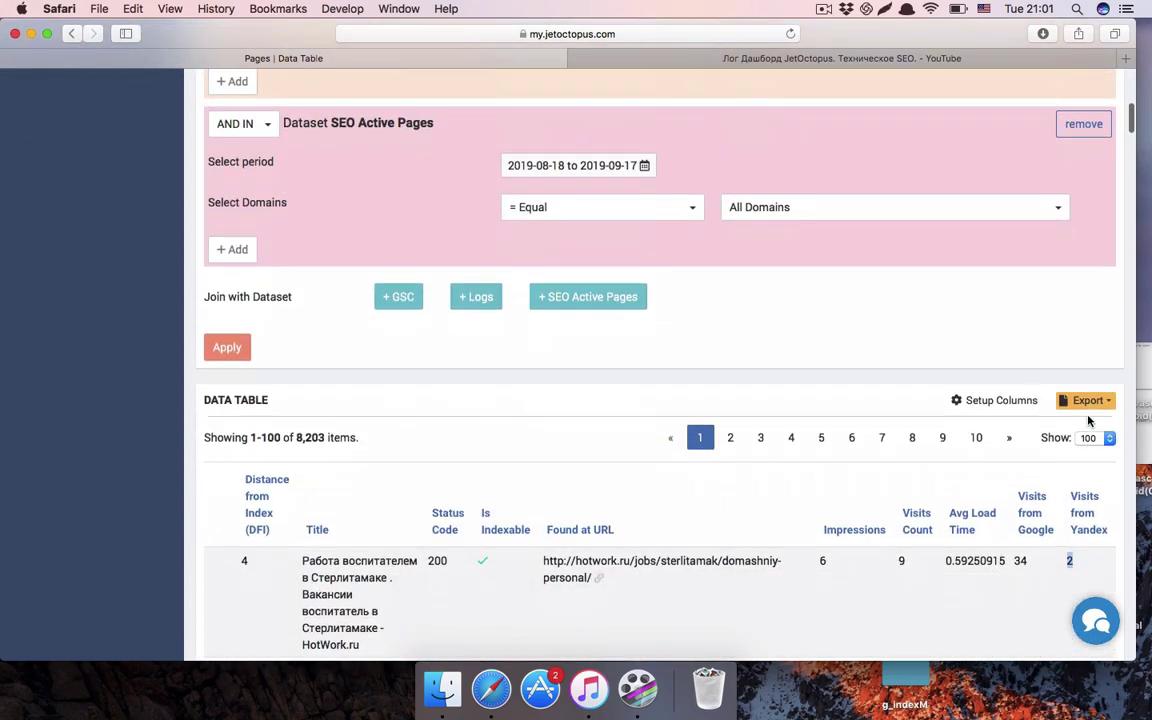
Step: Review the GSC, Logs and SEO Active Pages columns offered in the column setup, and apply the existing selection
left_click(966, 404)
scroll(228, 378, "down", 6)
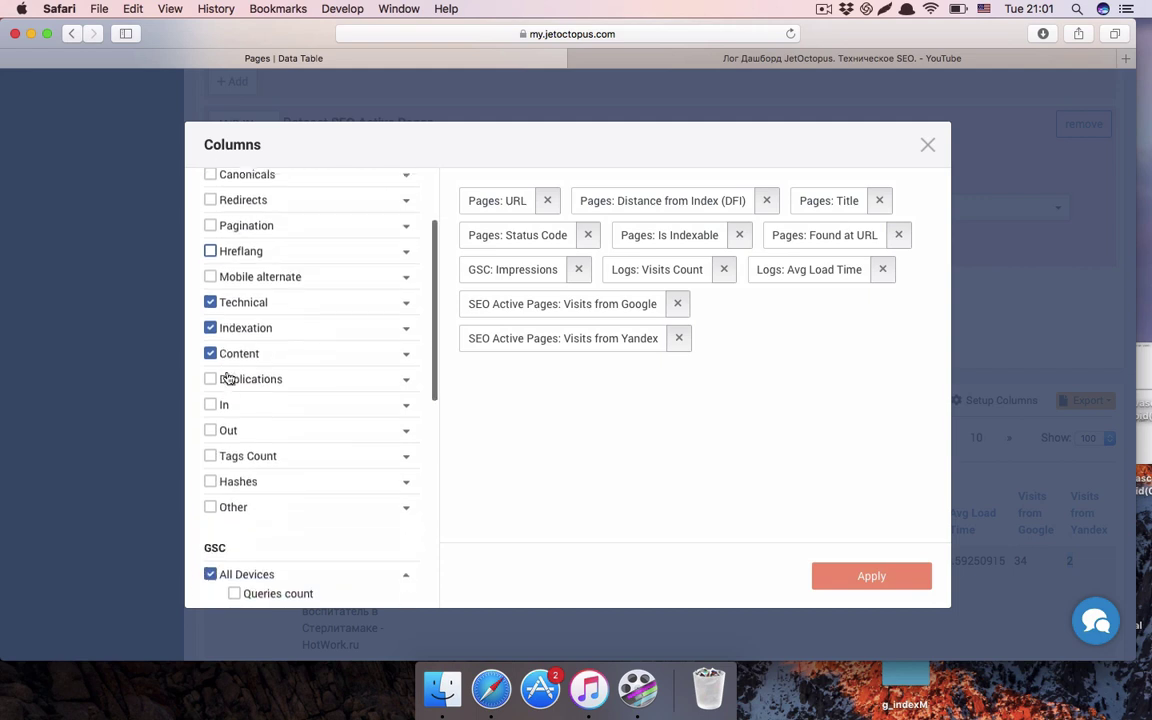
scroll(228, 378, "down", 1)
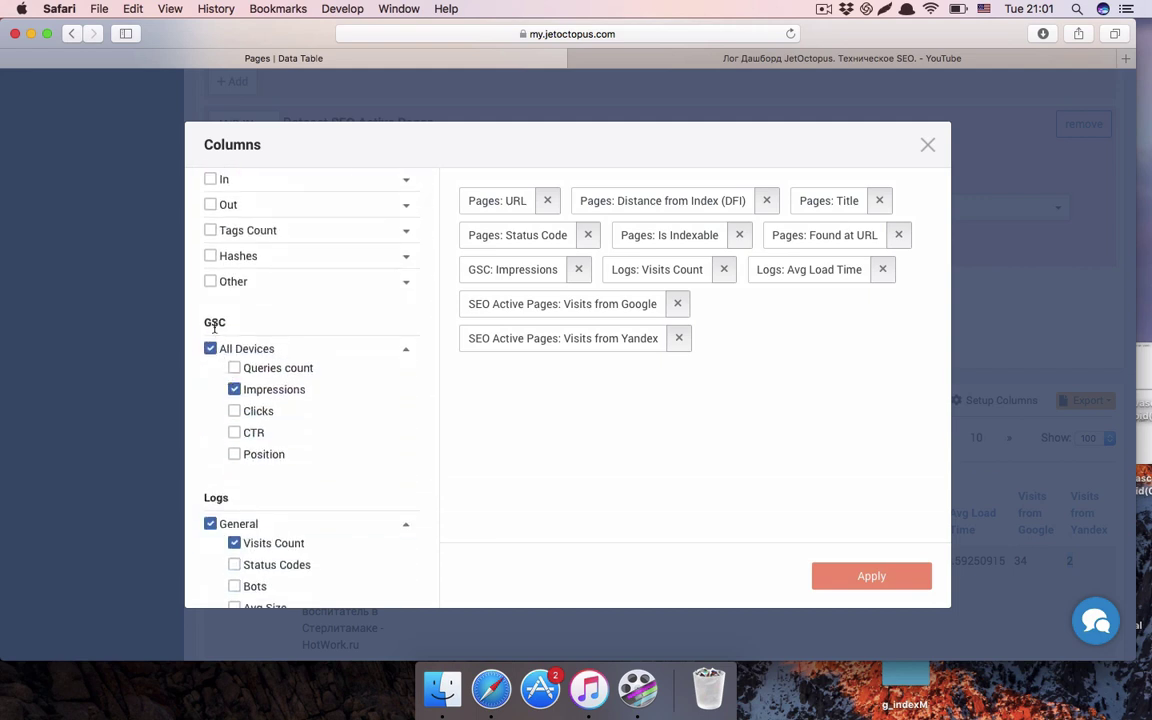
scroll(226, 375, "down", 5)
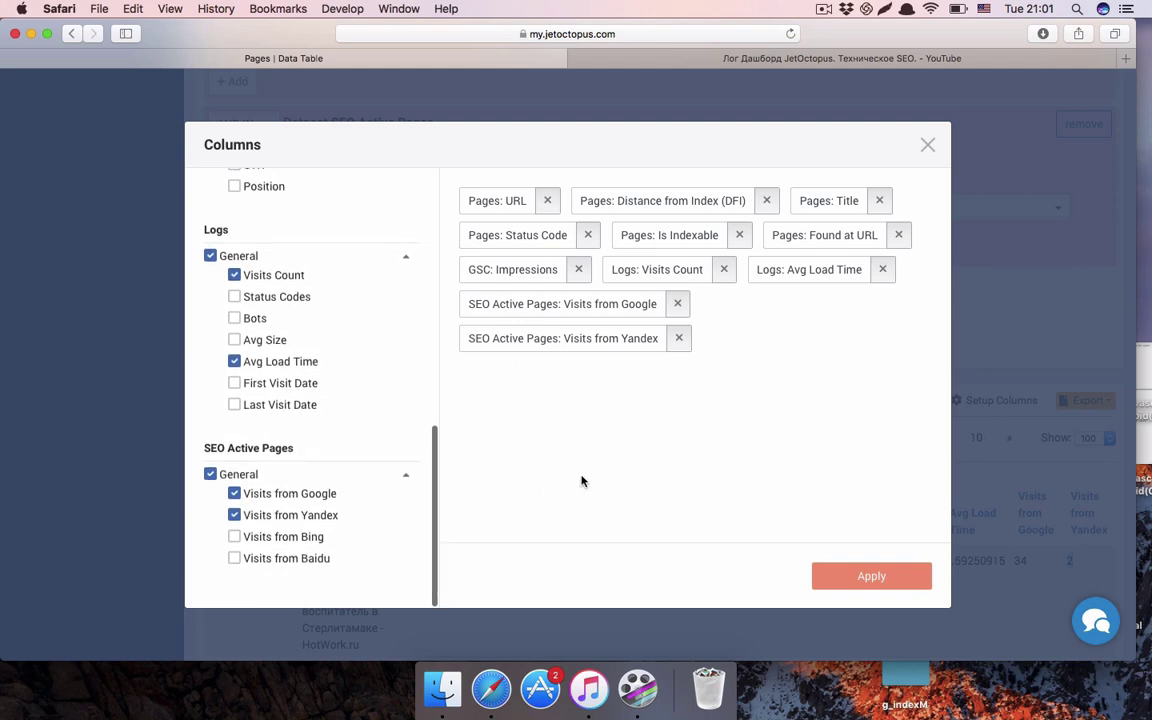
left_click(873, 577)
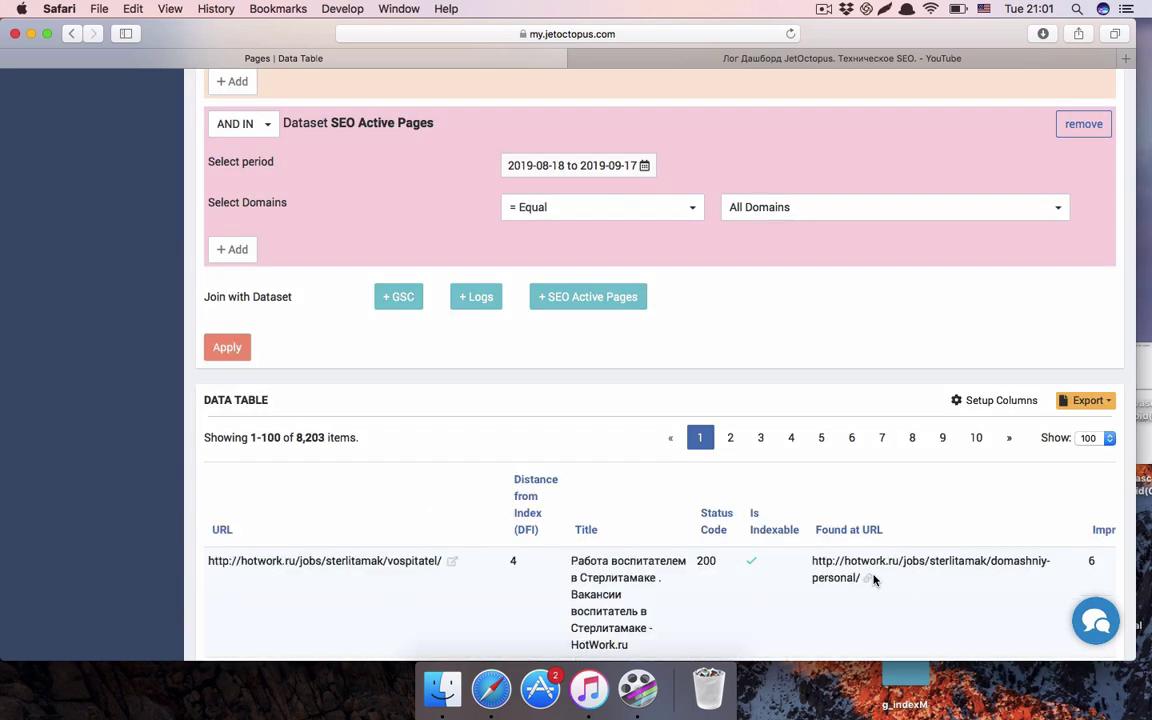
Step: Open the Logs Overview report, filter it by the moskow segment, and inspect the bot visit dynamics
scroll(887, 360, "up", 5)
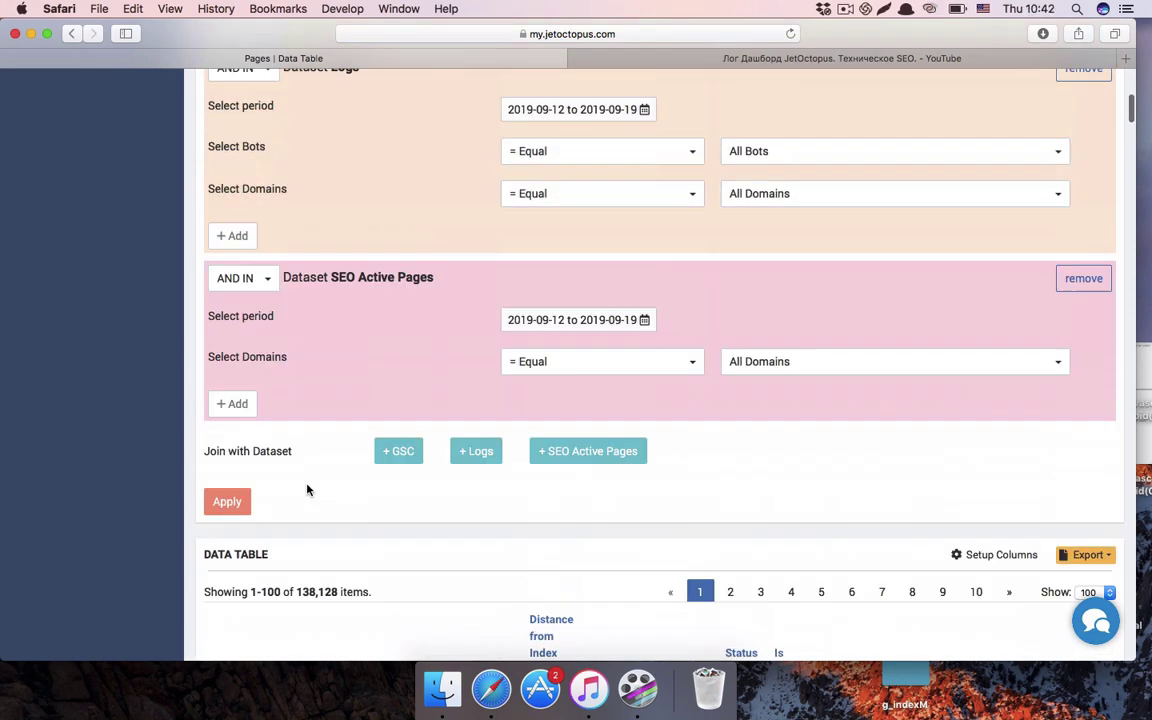
scroll(307, 489, "up", 8)
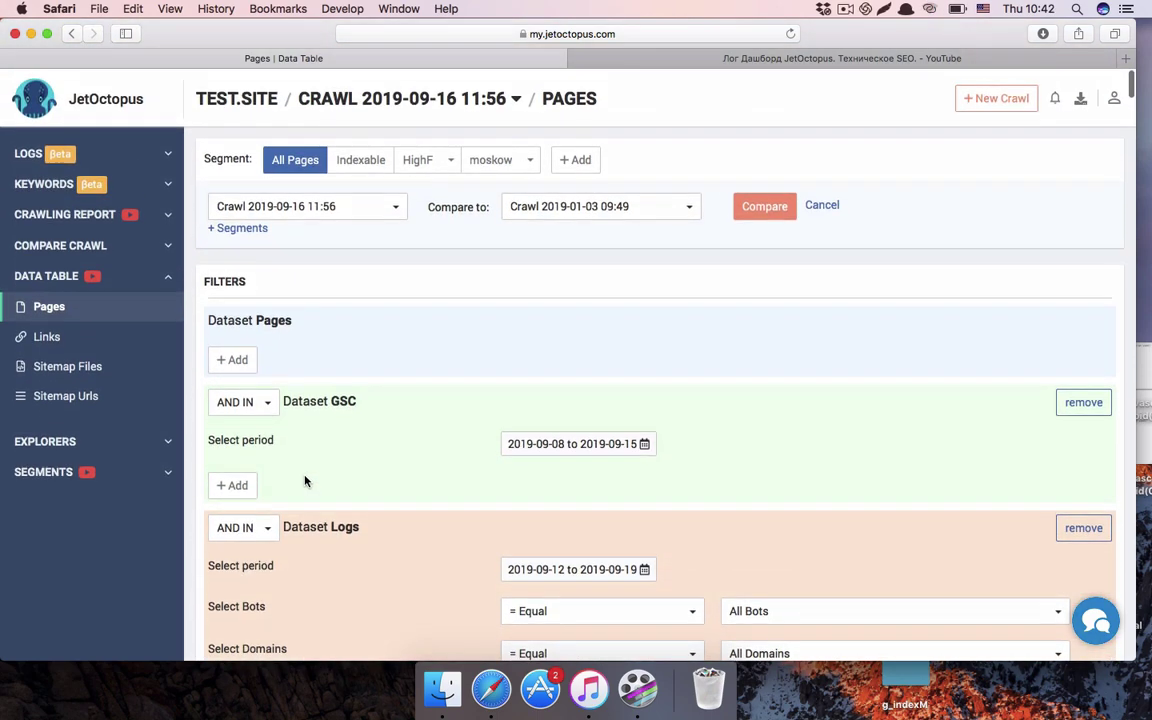
left_click(37, 155)
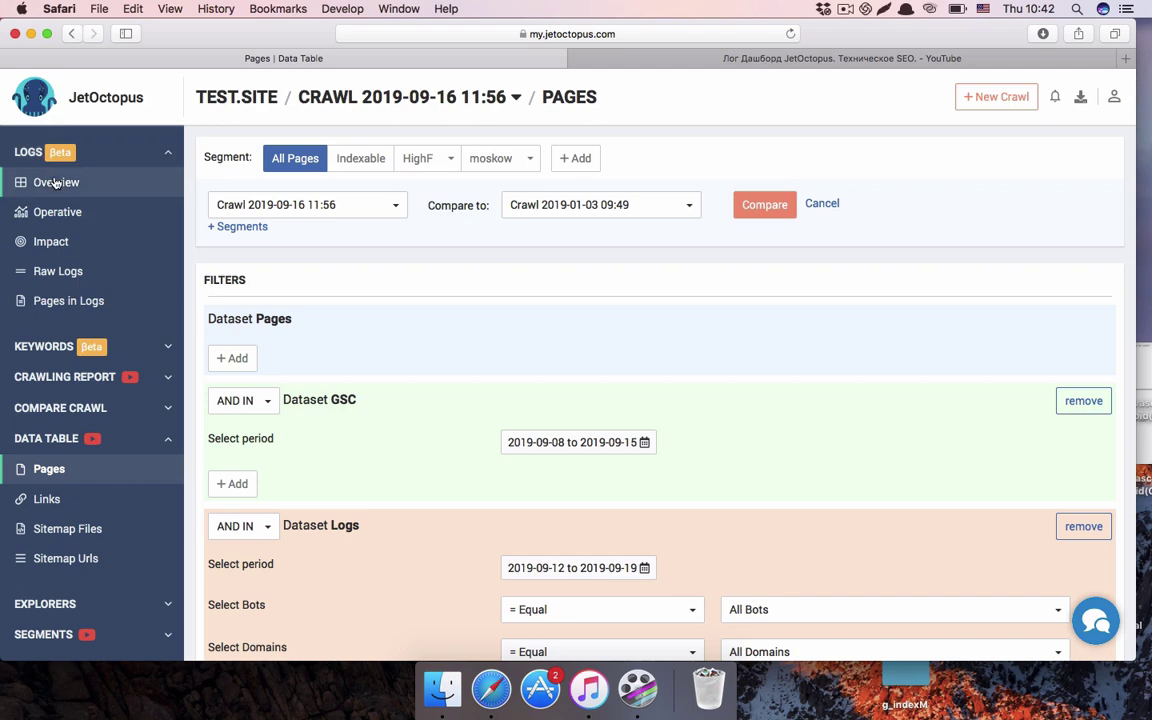
left_click(60, 182)
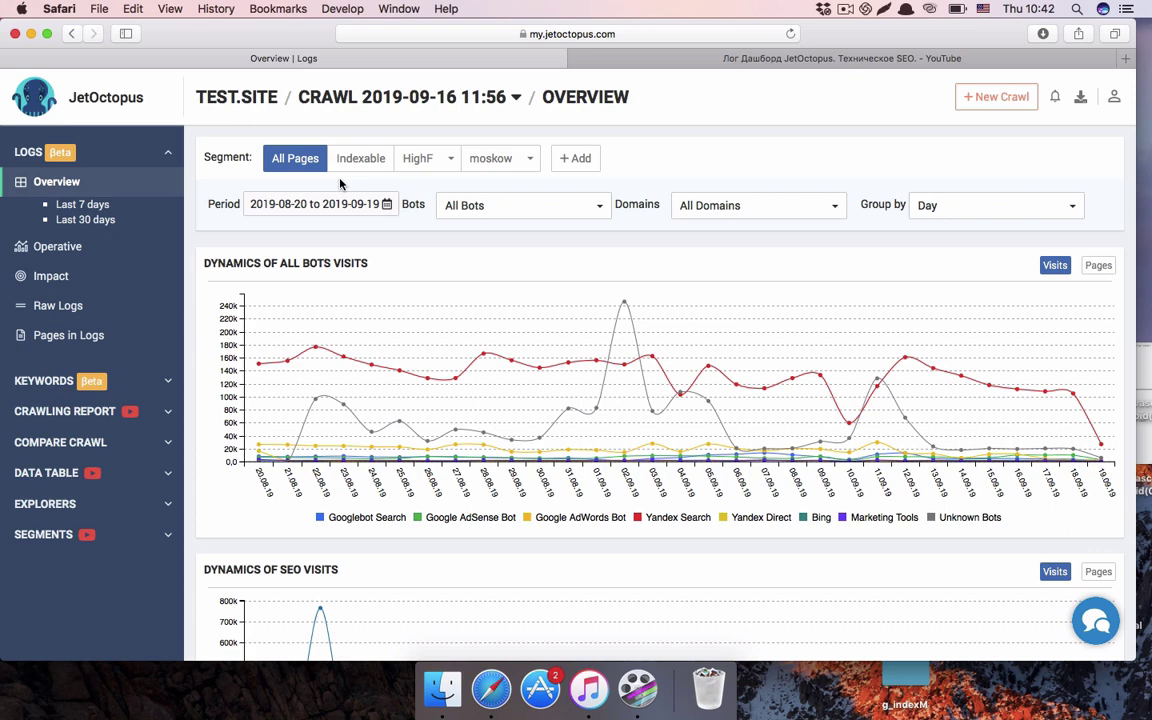
left_click(494, 166)
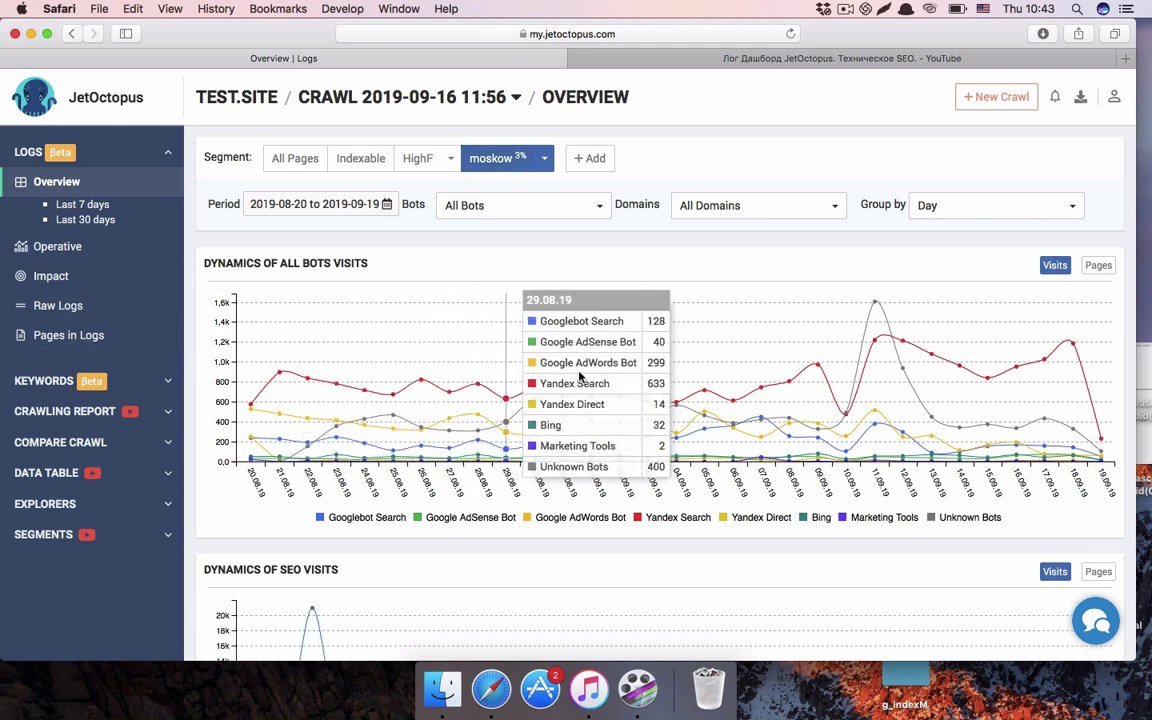
mouse_move(640, 376)
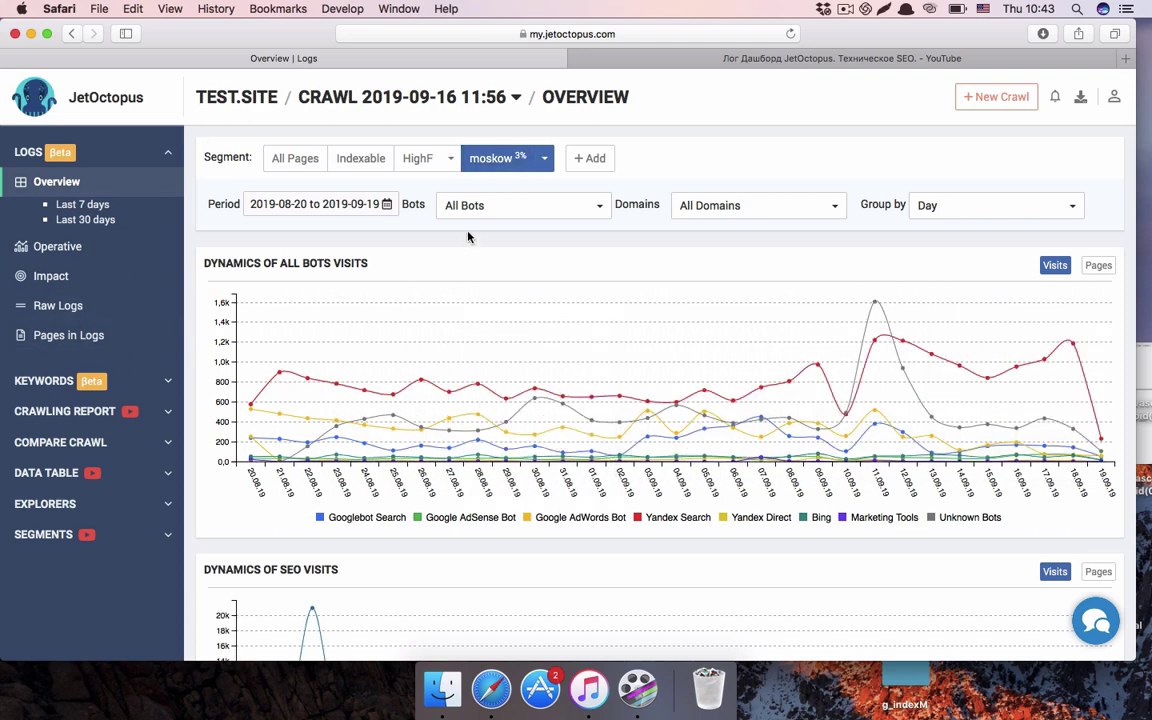
scroll(275, 400, "down", 1)
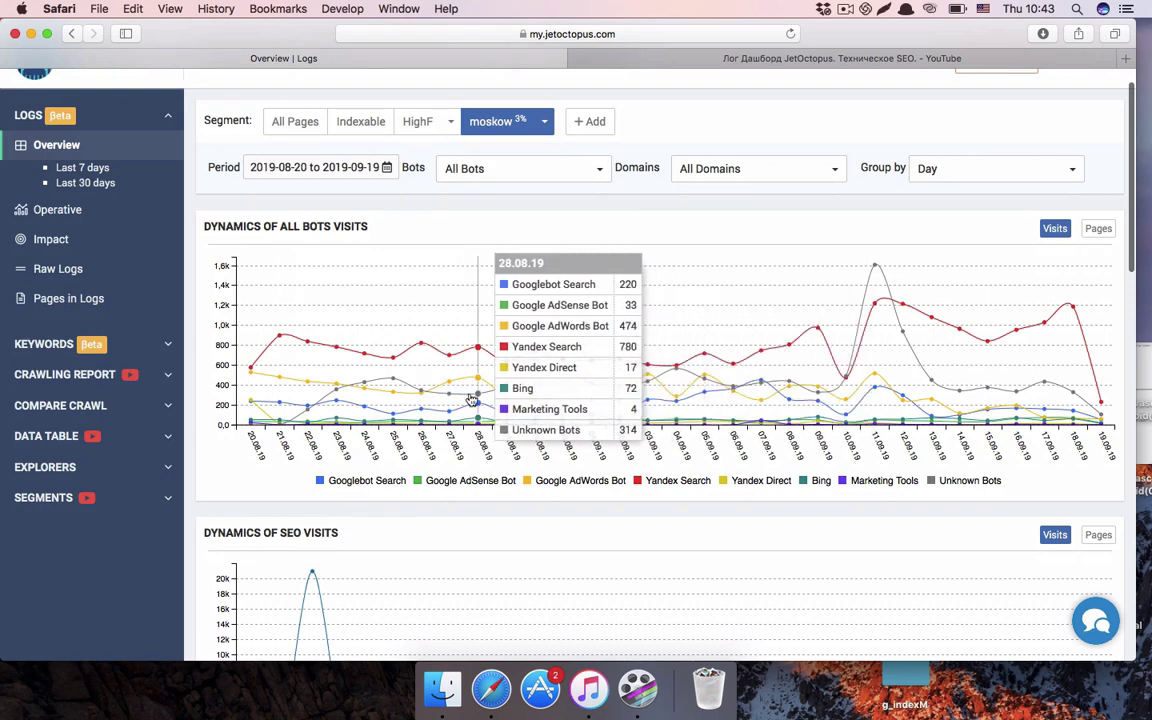
Step: Open the Logs Impact report and start a new segment titled "Google active"
left_click(38, 241)
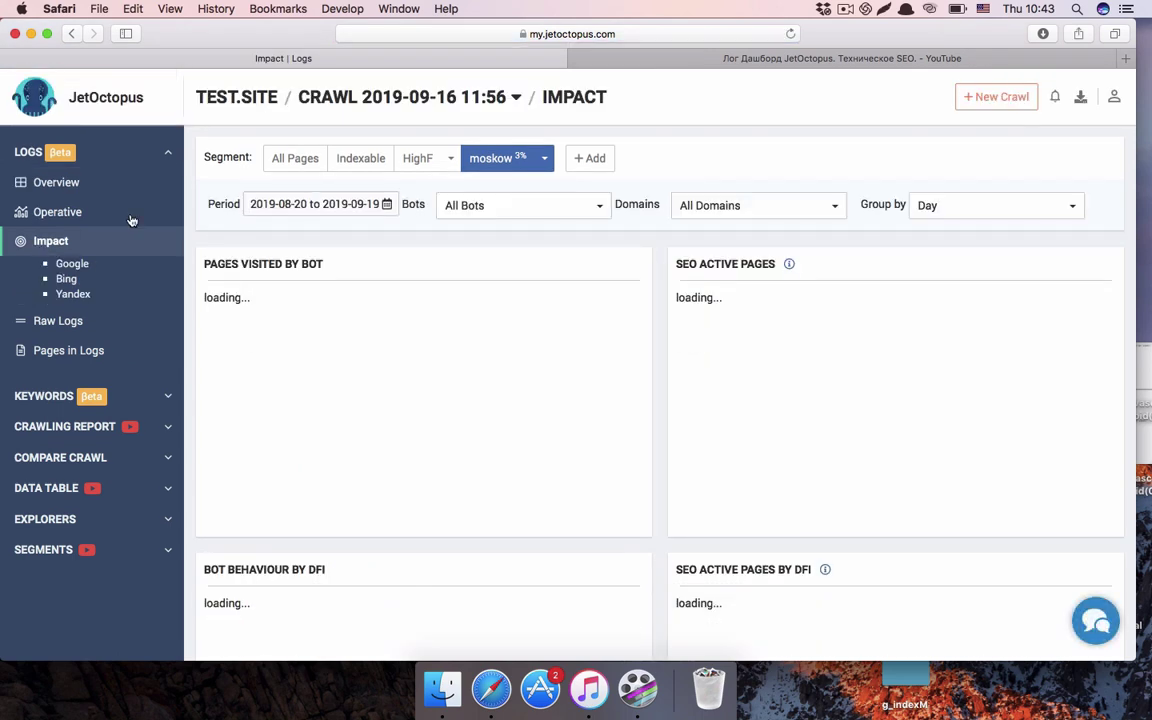
left_click(586, 160)
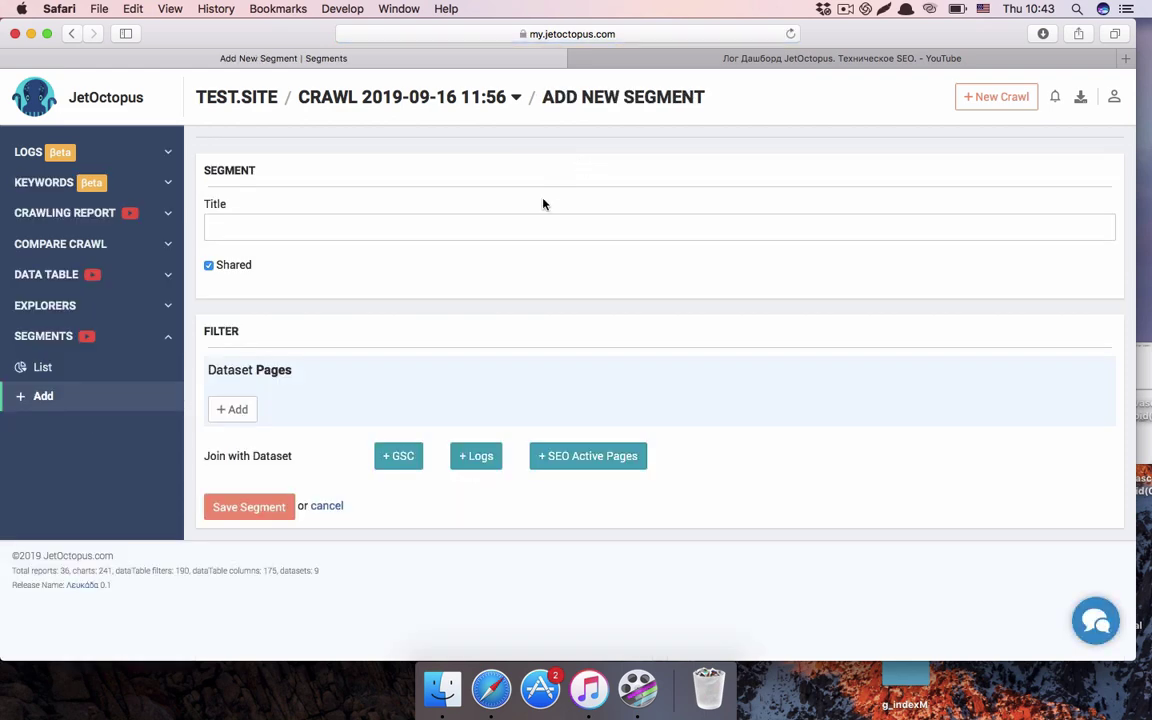
left_click(512, 226)
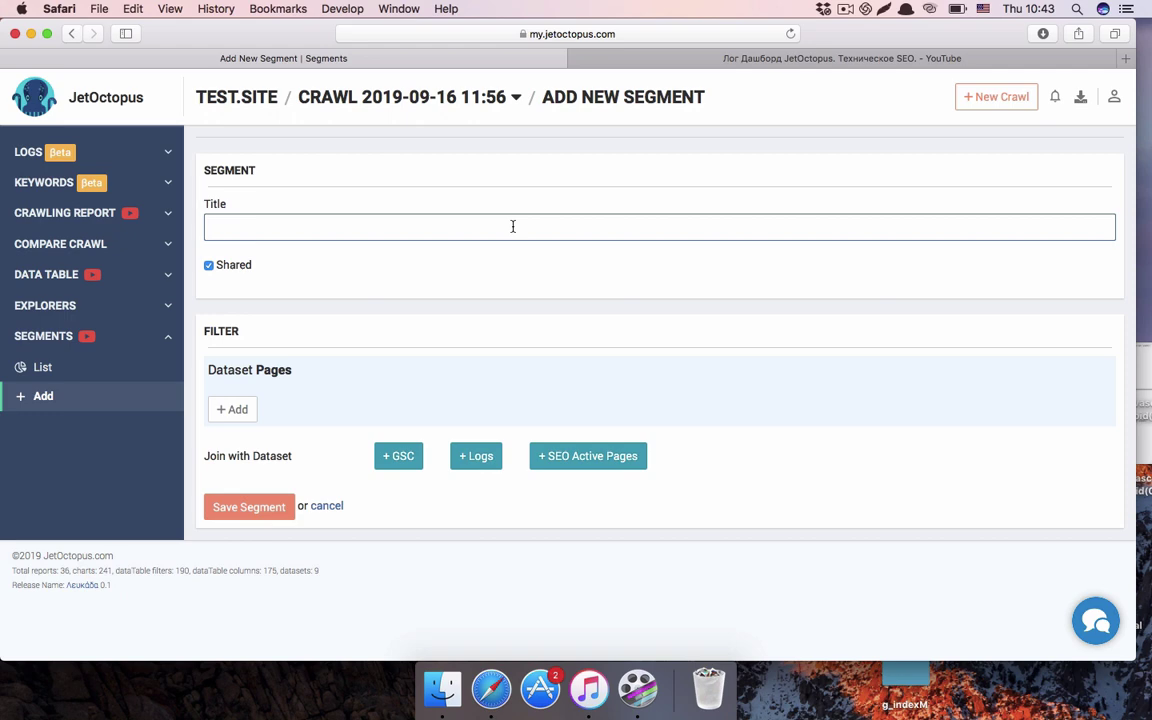
type("Google act")
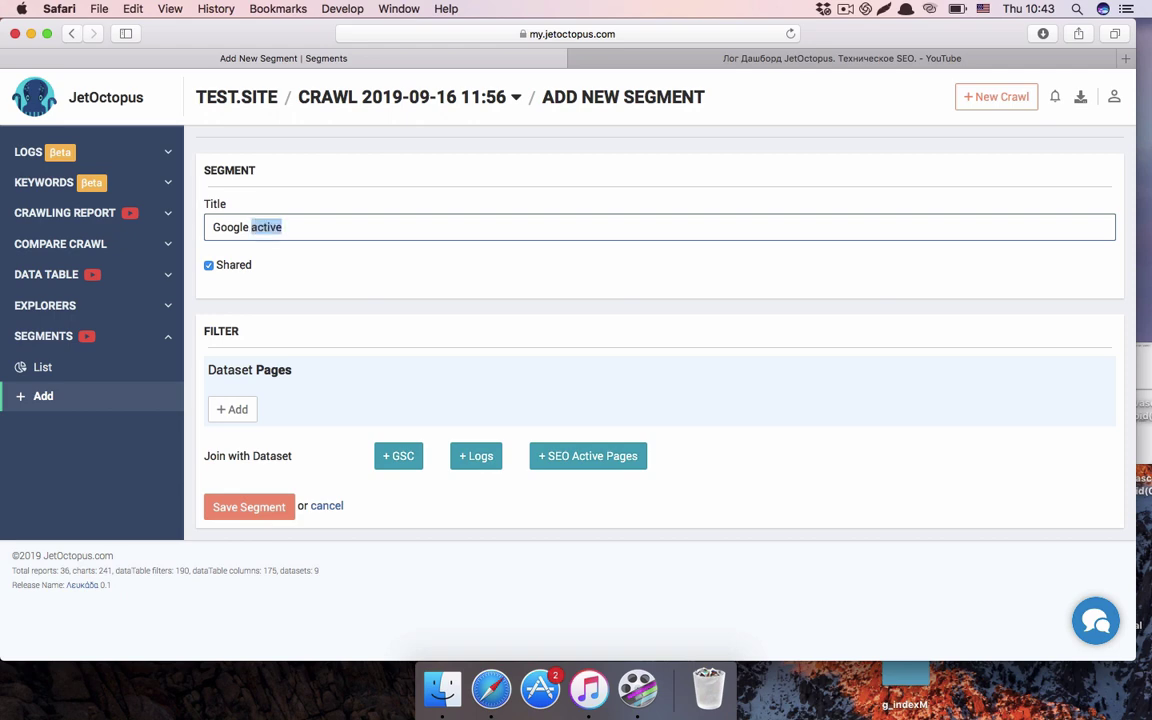
type("ive")
Step: Join the SEO Active Pages dataset to the segment filter with the condition Visits from Google greater than 0
left_click(601, 457)
scroll(261, 347, "down", 2)
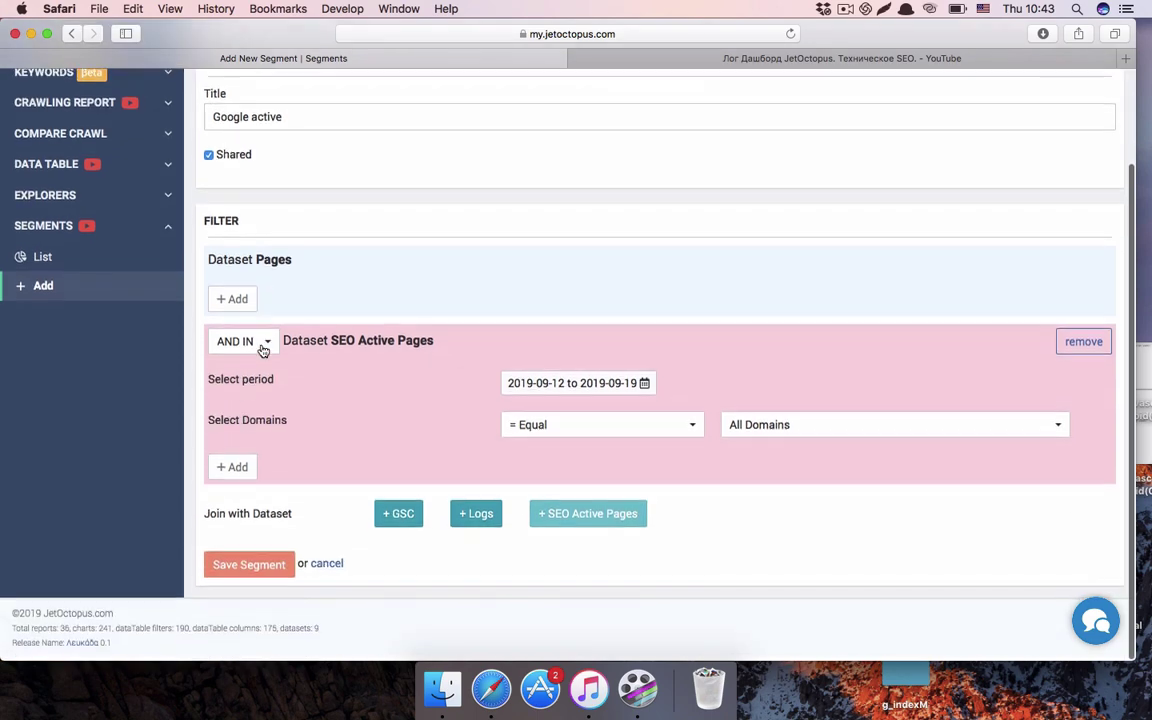
left_click(231, 473)
left_click(273, 473)
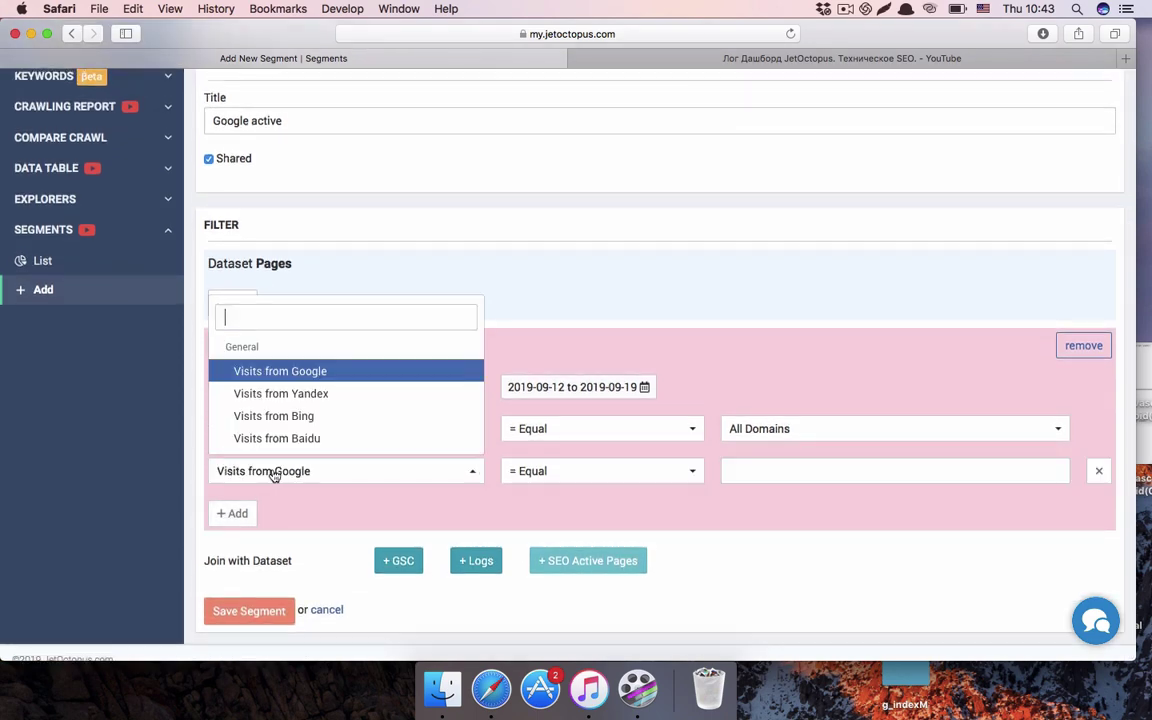
left_click(408, 464)
left_click(633, 477)
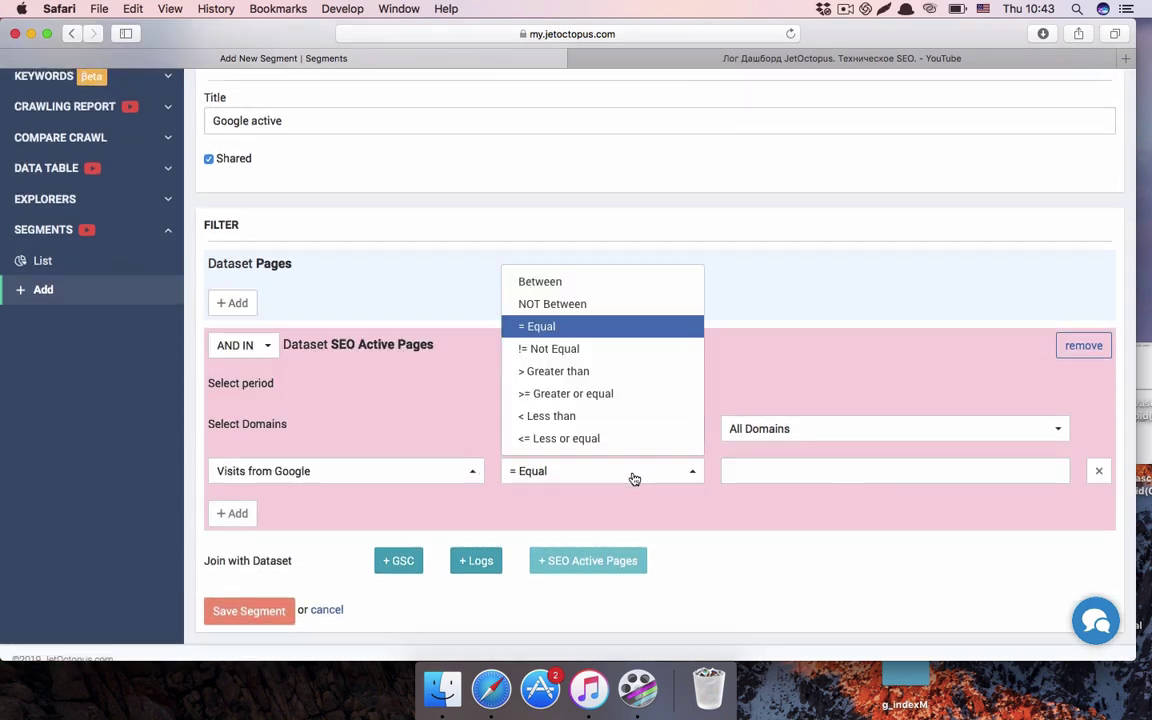
left_click(572, 379)
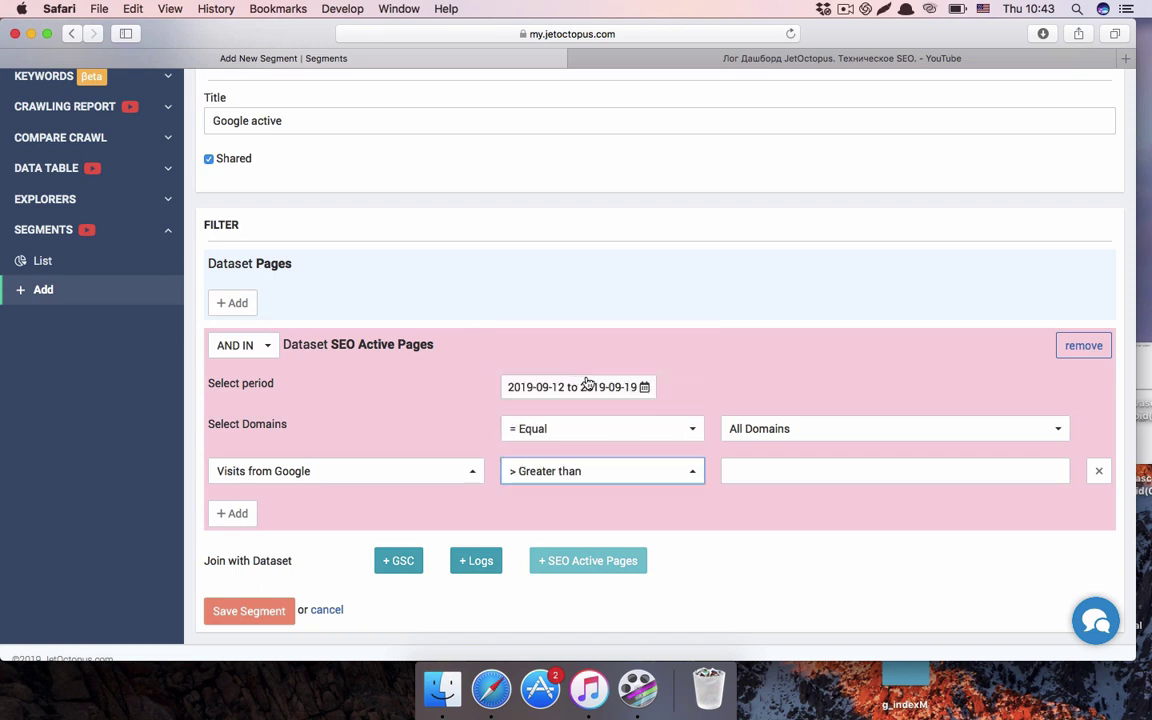
left_click(763, 471)
type("0")
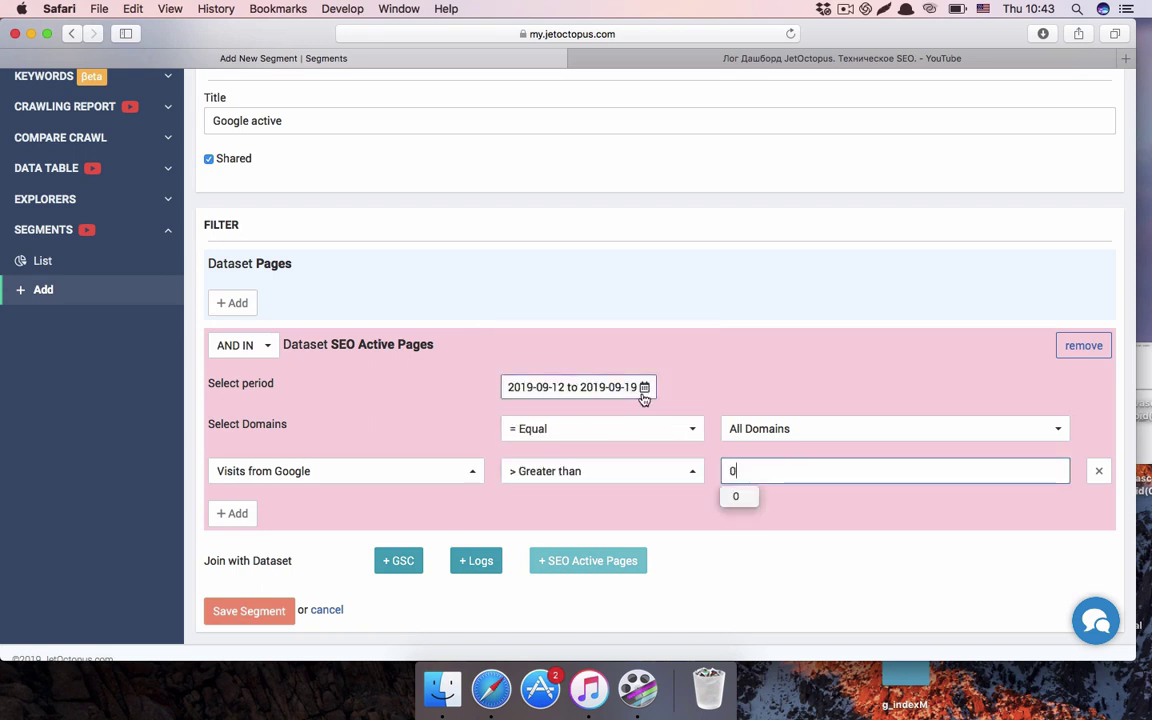
Step: Set the SEO Active Pages dataset period to Last month and save the segment
left_click(644, 387)
left_click(514, 465)
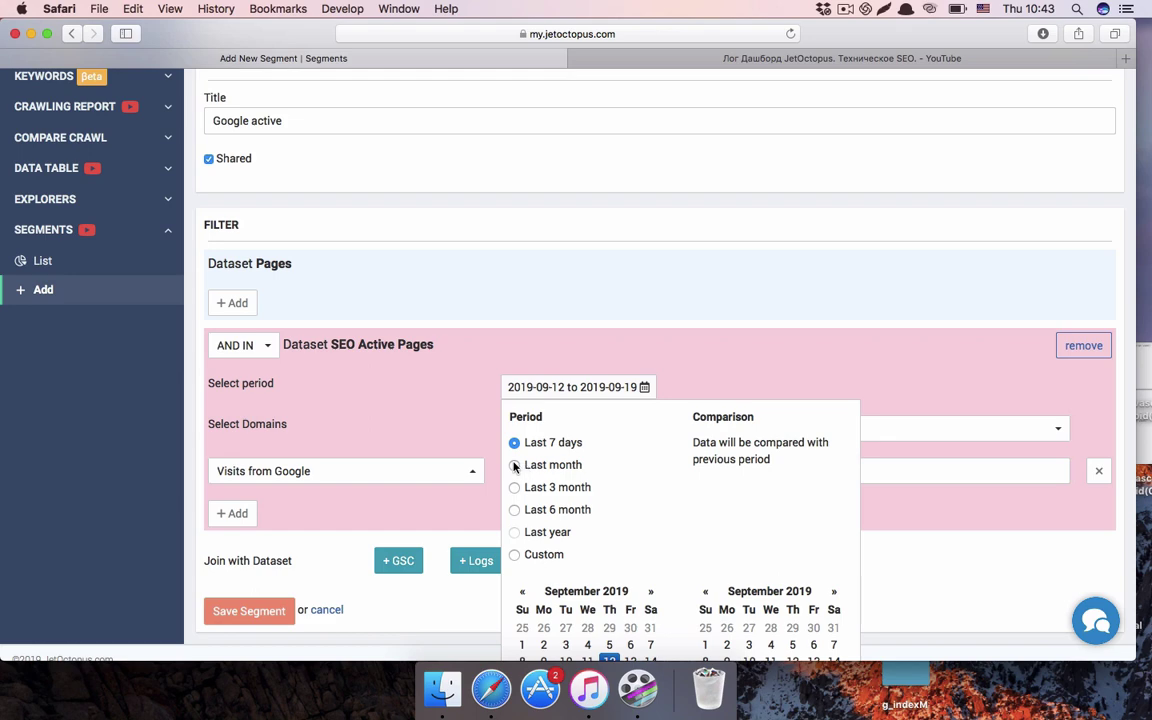
scroll(514, 467, "down", 3)
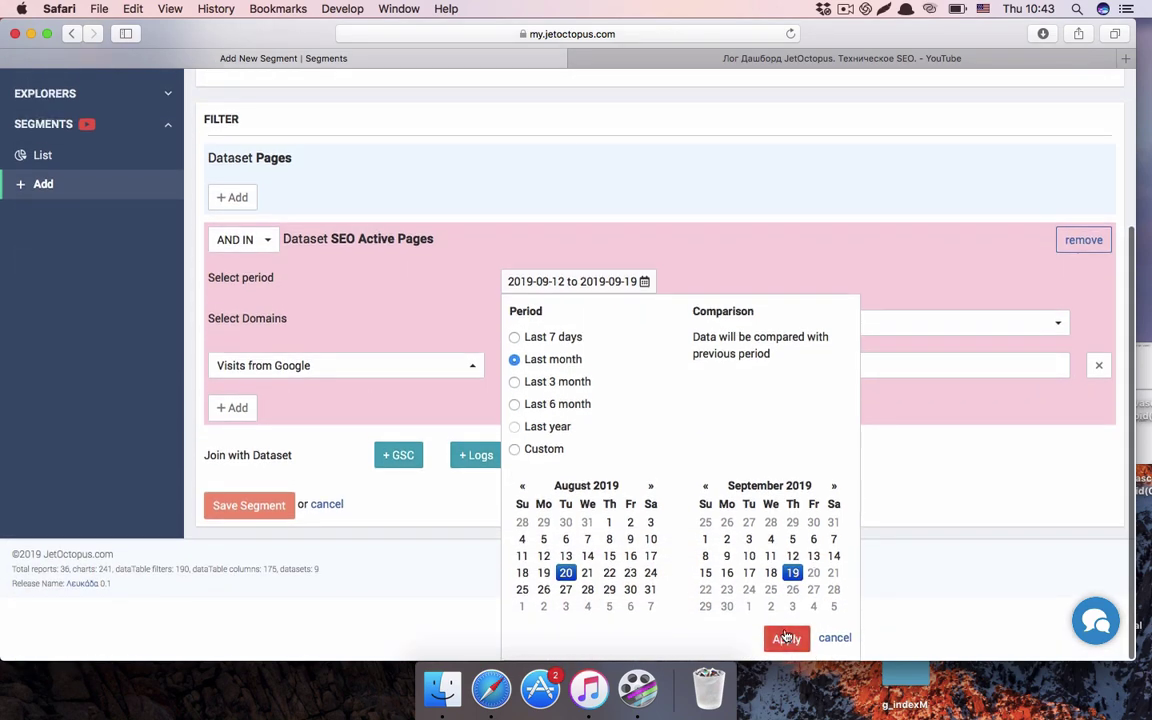
left_click(786, 631)
left_click(257, 568)
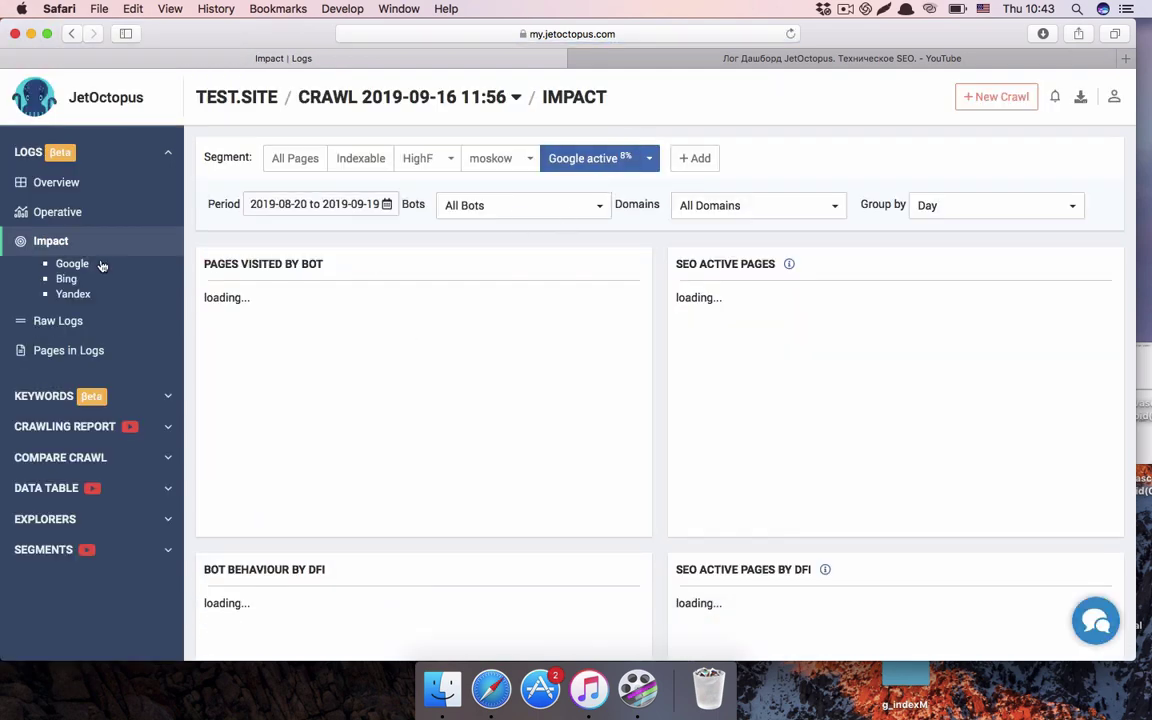
Step: Examine the Google active segment's bot visit dynamics in Overview and its Impact charts, including the bots available for filtering
left_click(70, 183)
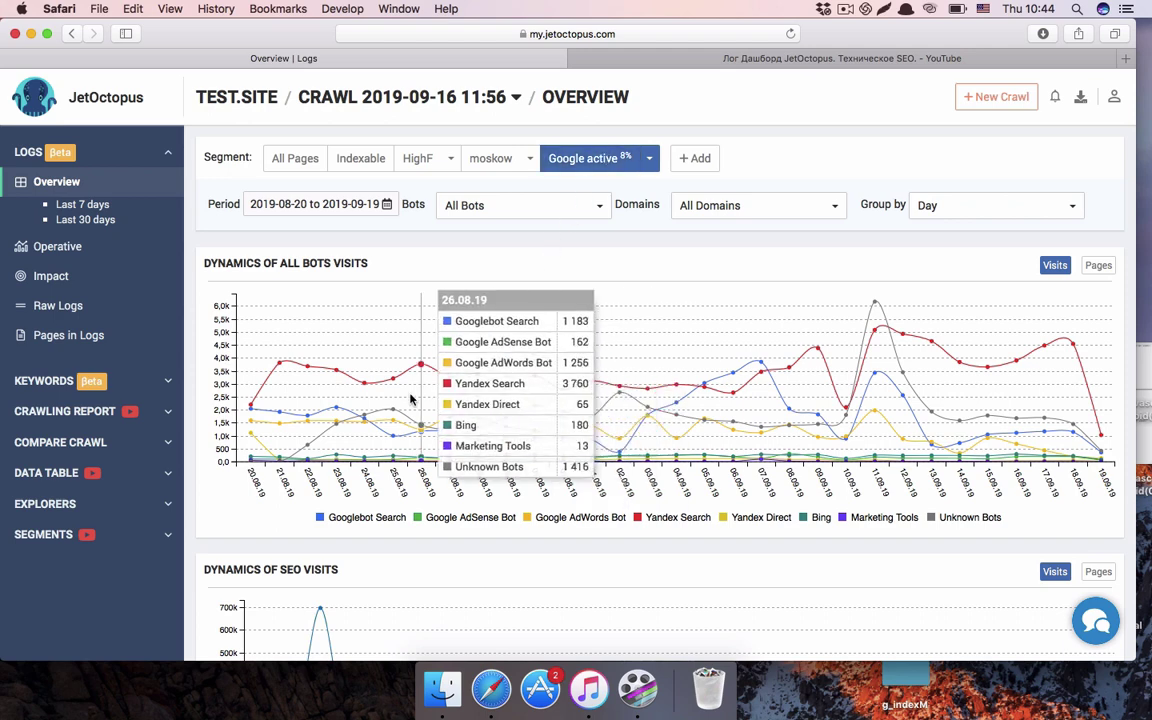
left_click(55, 278)
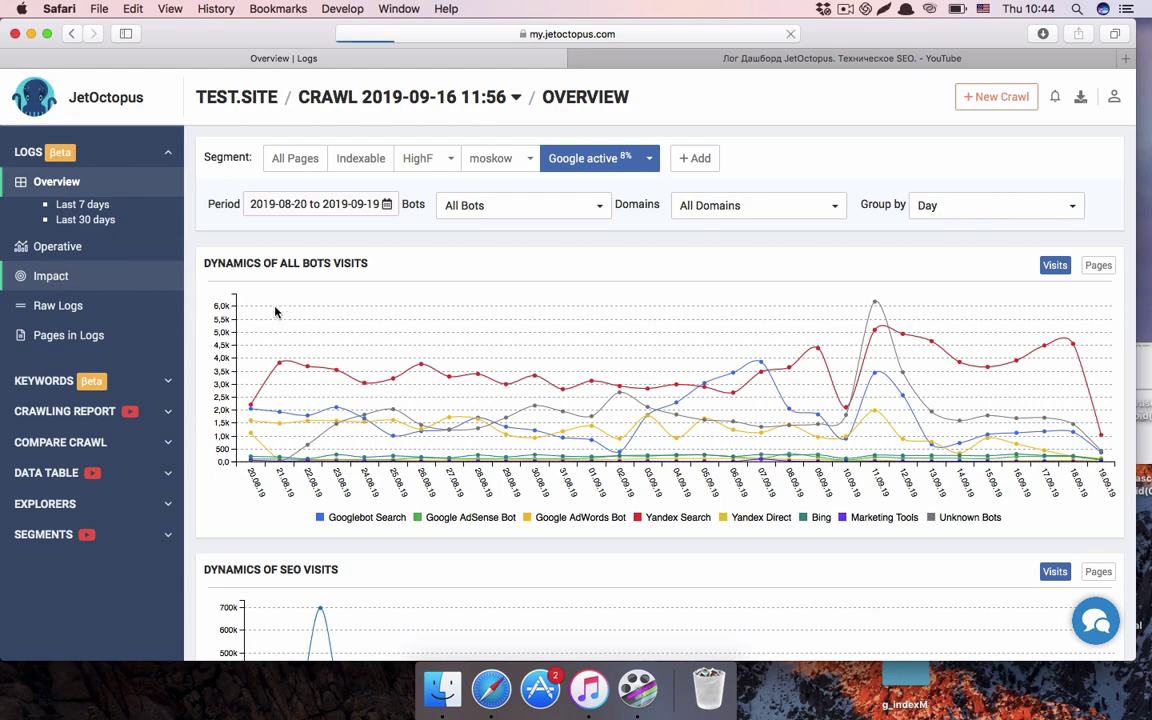
scroll(276, 313, "down", 10)
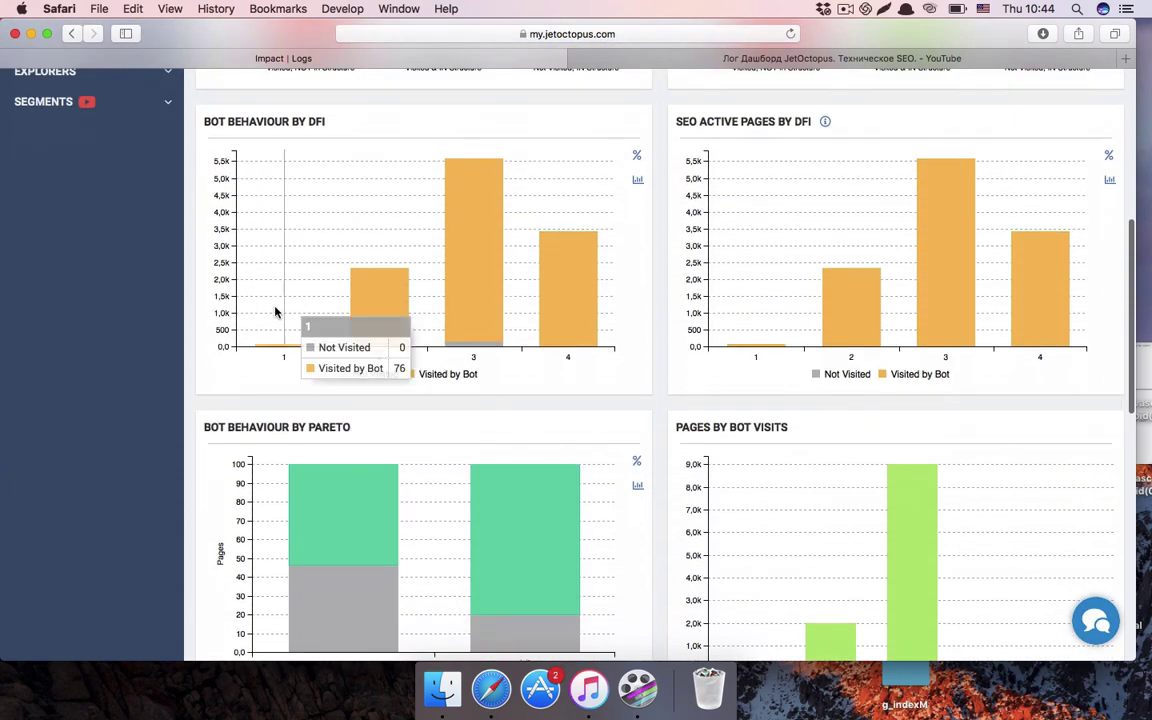
scroll(276, 313, "down", 1)
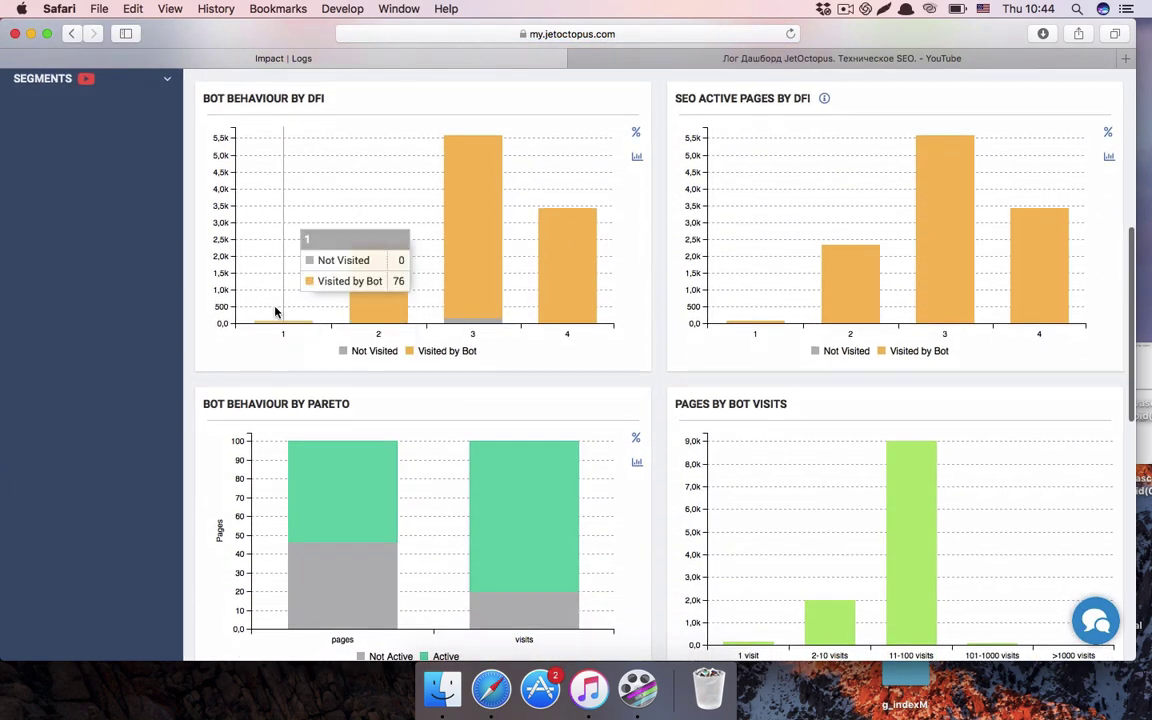
scroll(276, 313, "up", 10)
scroll(276, 313, "up", 1)
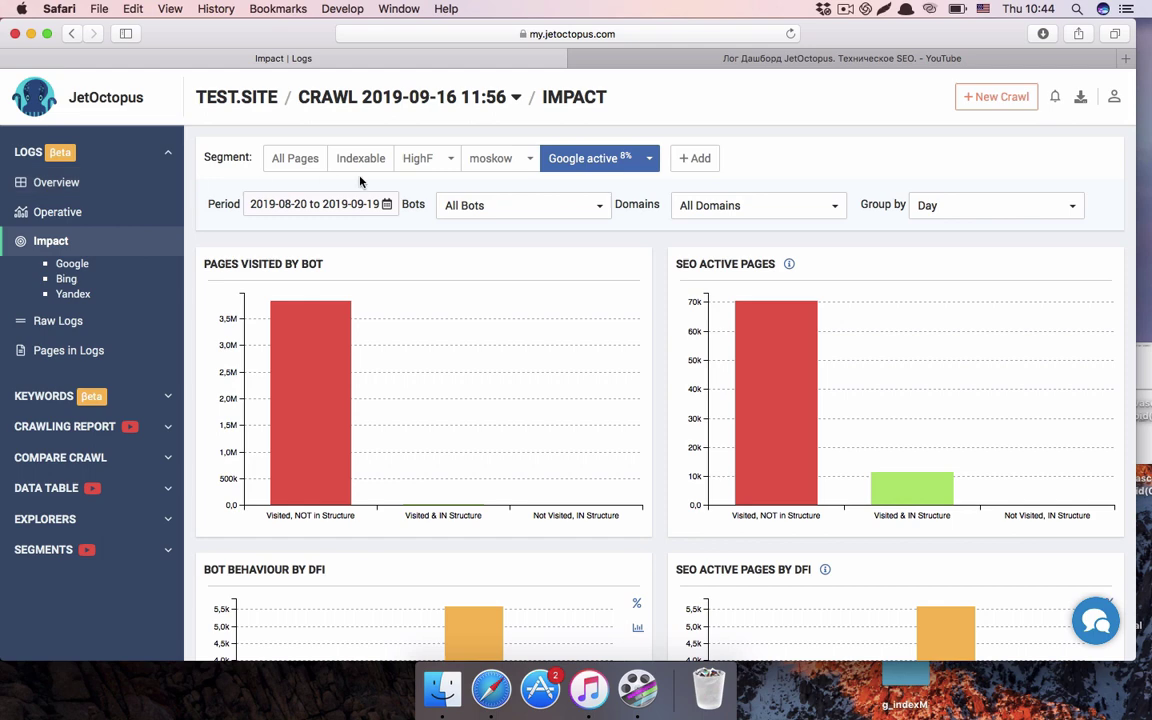
left_click(492, 207)
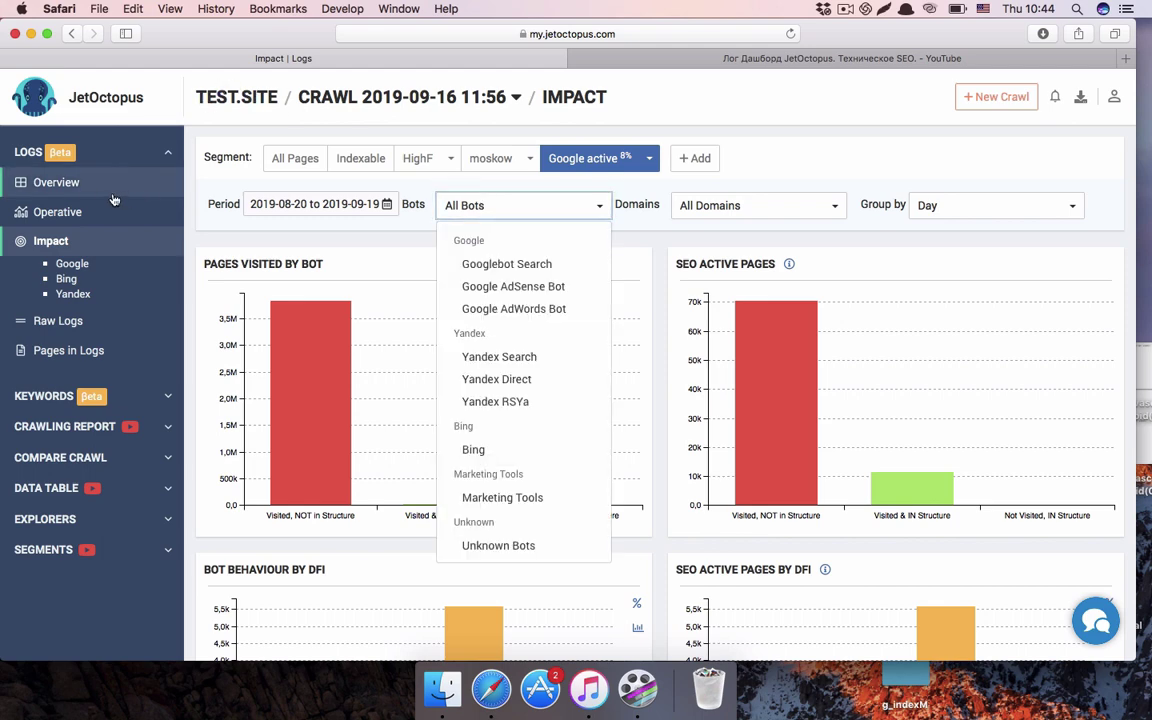
Step: Return to the Logs Overview report for the Google active segment and open the support chat
left_click(75, 183)
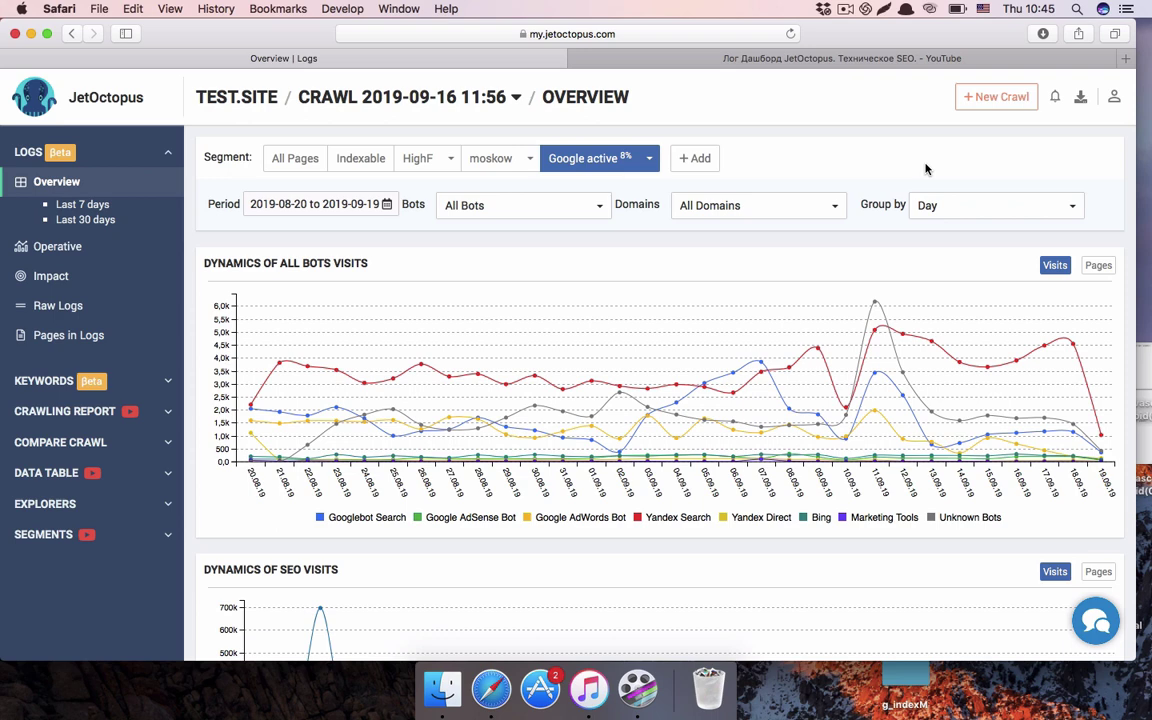
left_click(1099, 626)
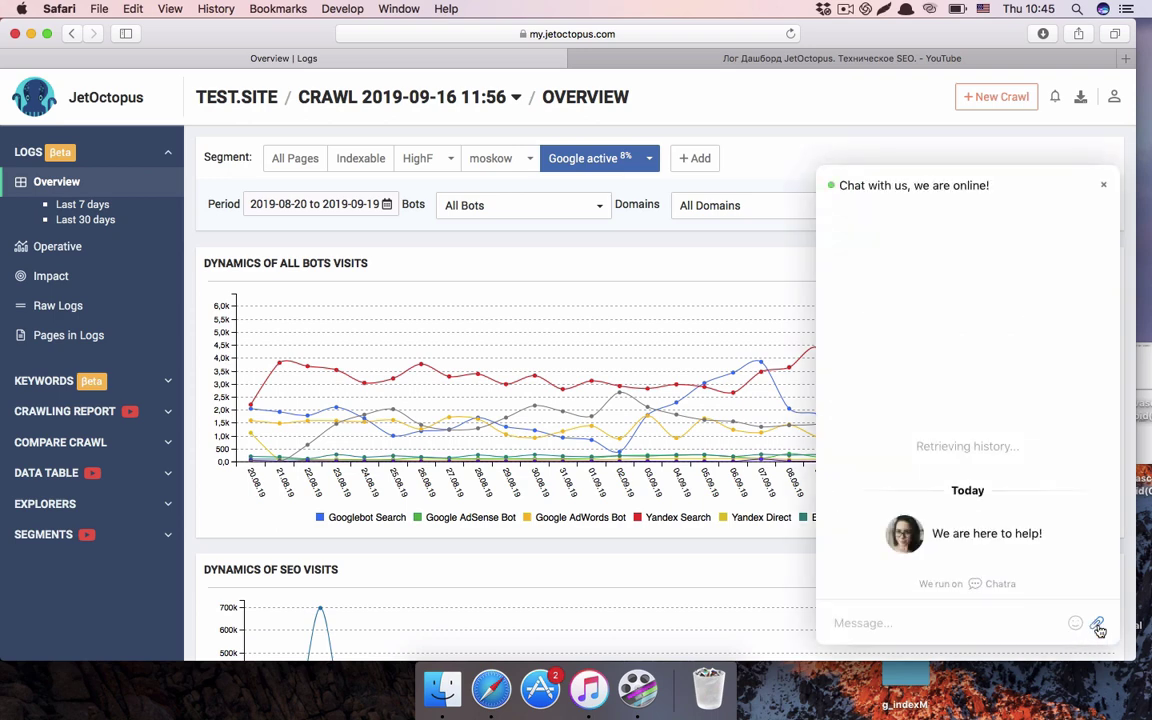